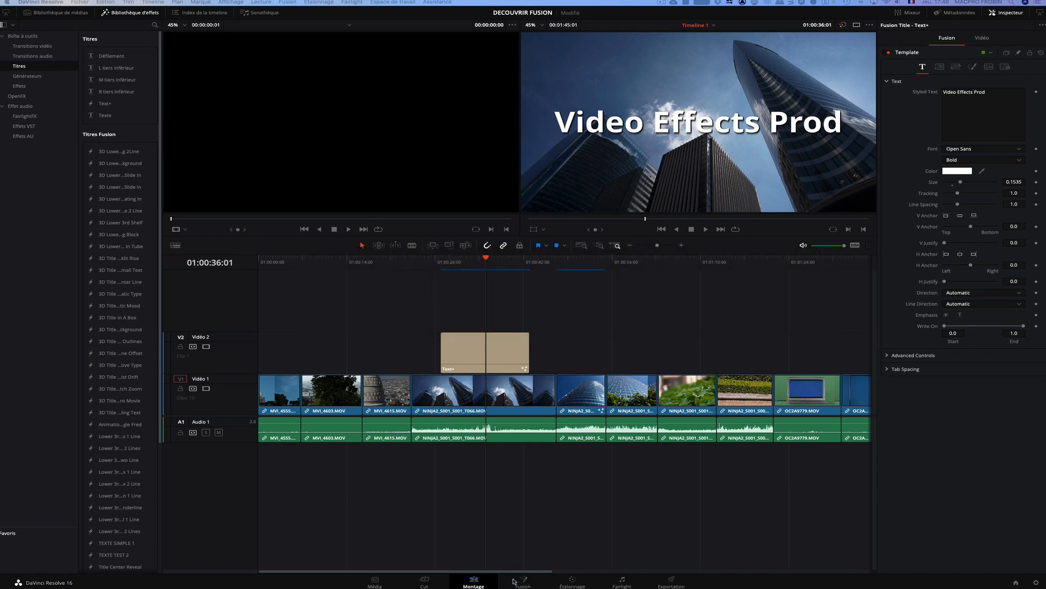
- Tour the Média, Cut, Montage, Fusion, Étalonnage, Fairlight and Exportation pages, finishing back on the Montage page
left_click(374, 583)
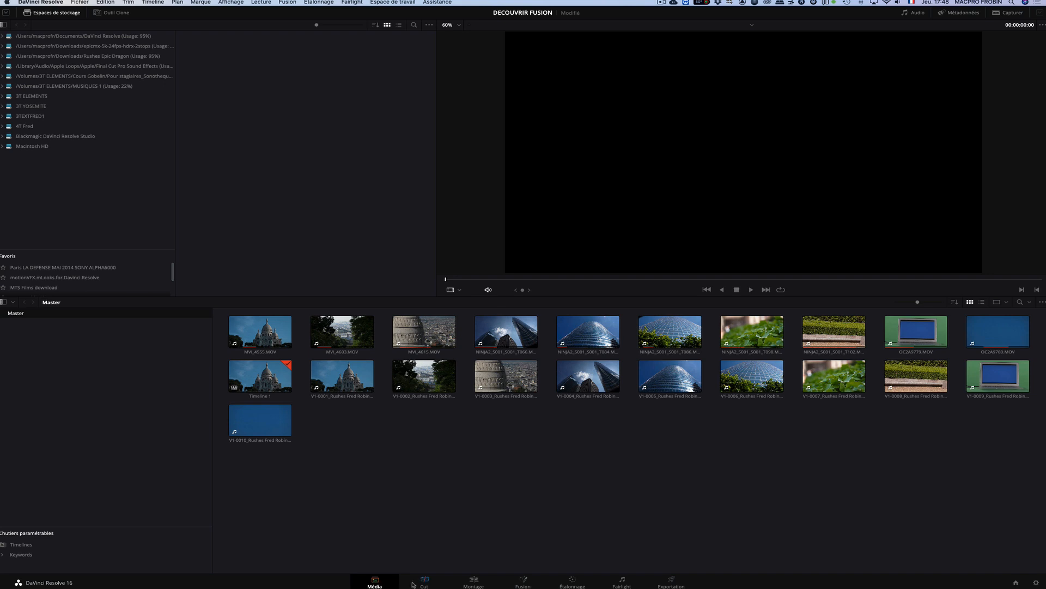
left_click(437, 583)
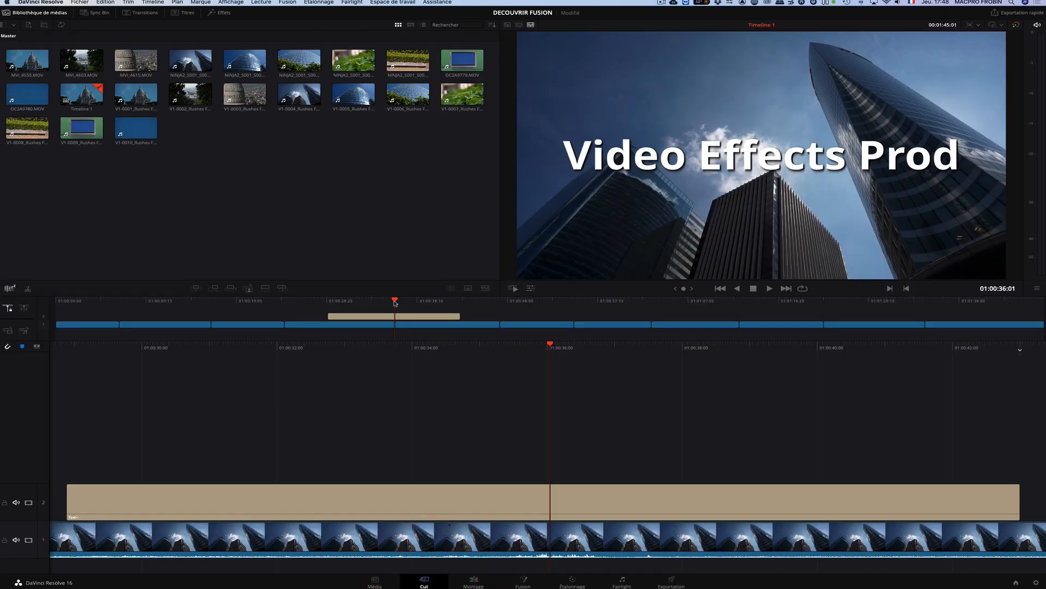
left_click(474, 582)
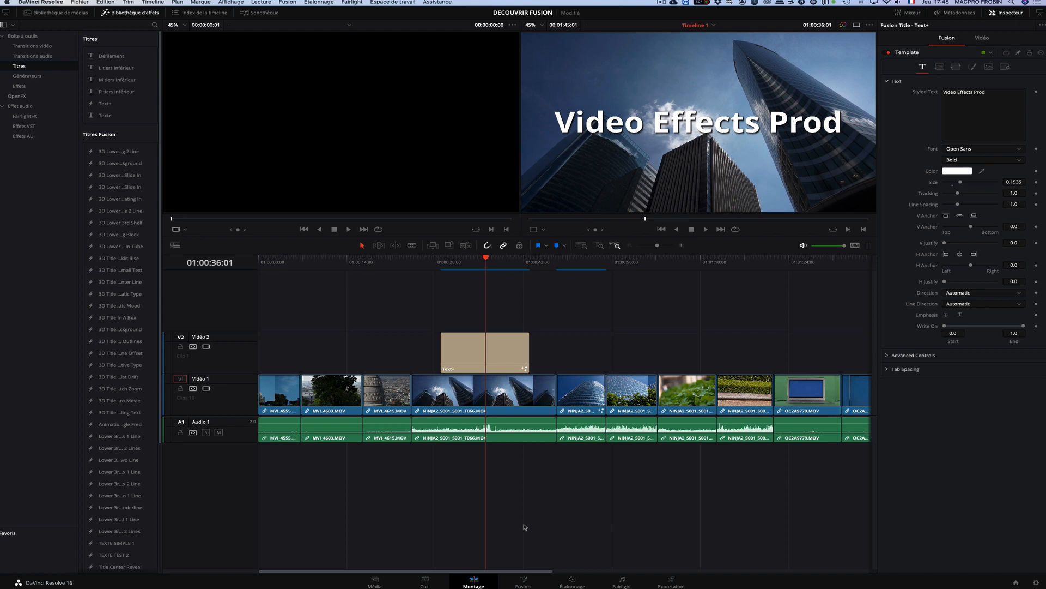
mouse_move(577, 263)
left_mouse_down()
mouse_move(594, 264)
mouse_move(580, 269)
left_mouse_up()
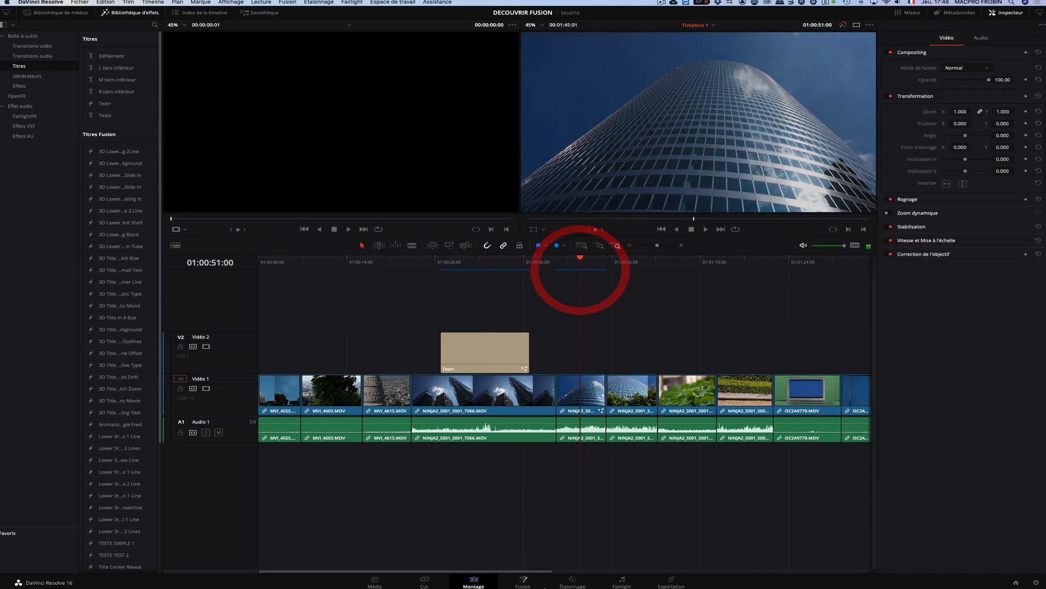
left_click(523, 581)
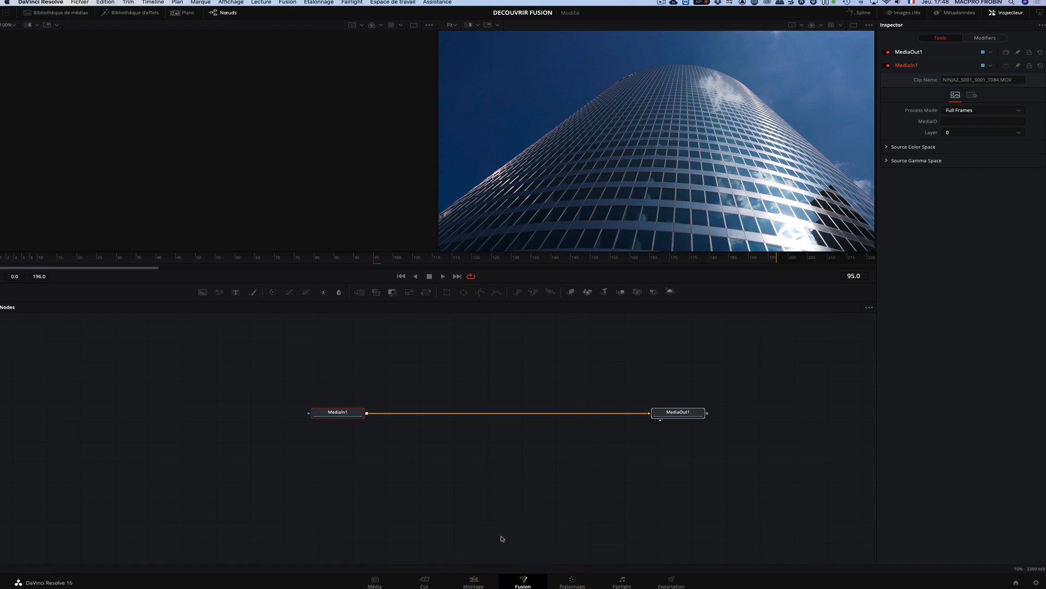
left_click(572, 579)
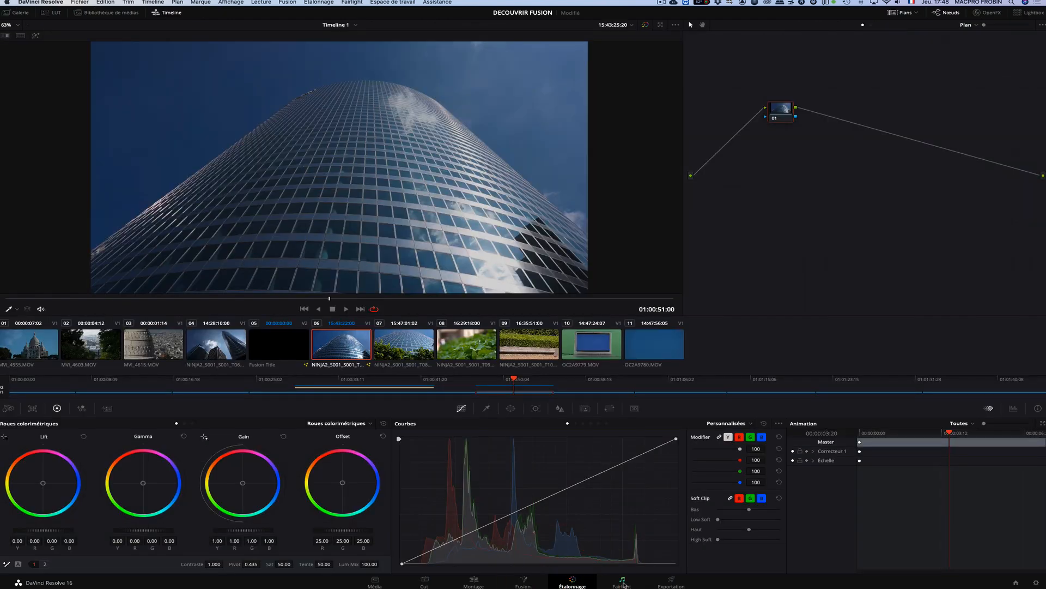
left_click(623, 583)
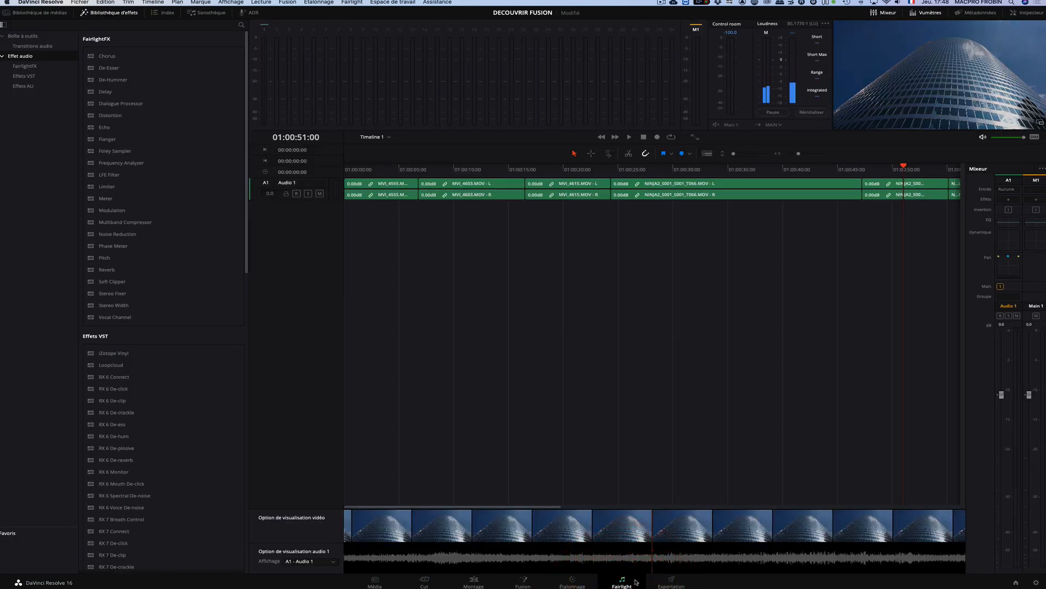
left_click(671, 581)
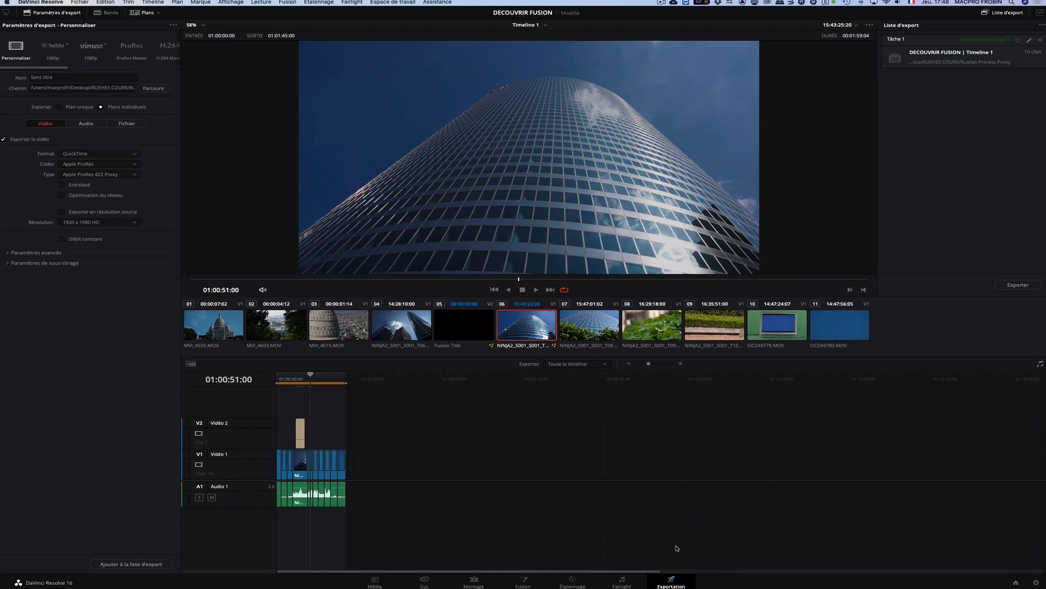
left_click(475, 581)
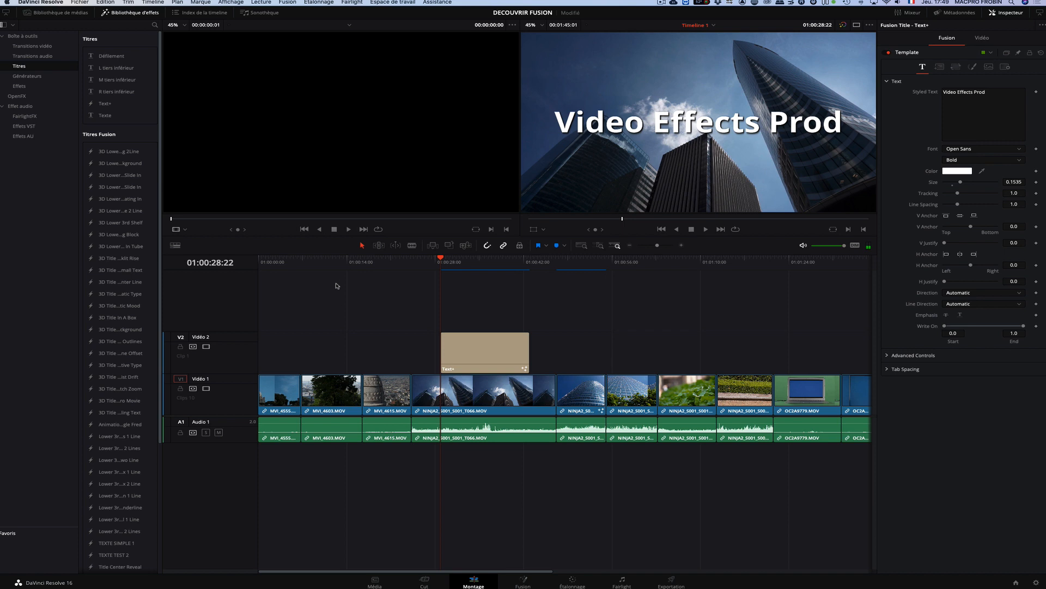
- Scrub to 01:00:33:24 and select the Text+ clip on Vidéo 2 that holds the Video Effects Prod title
left_click_drag(320, 264, 472, 305)
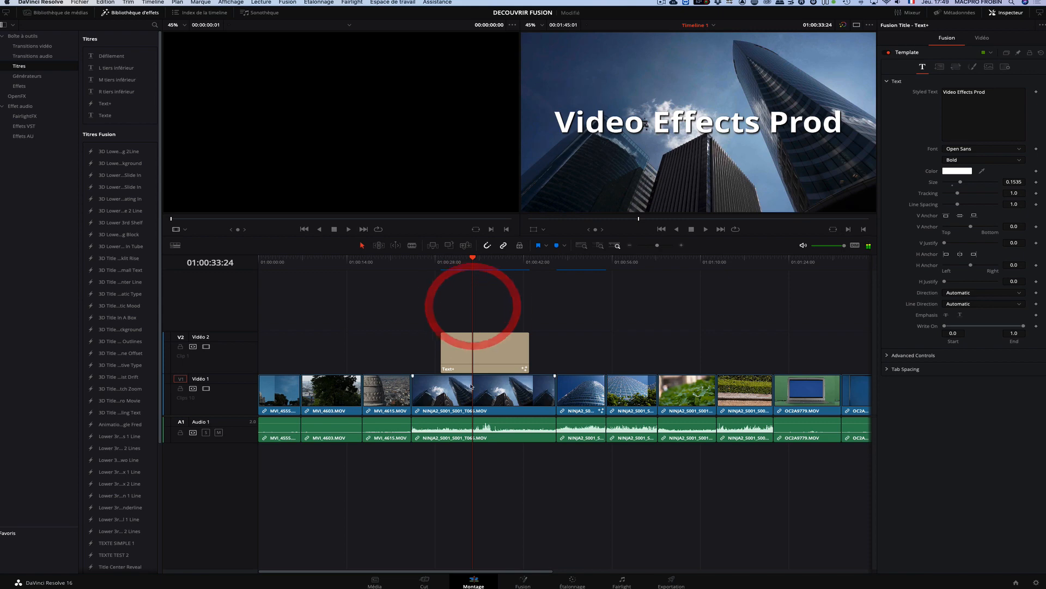
left_click(469, 397)
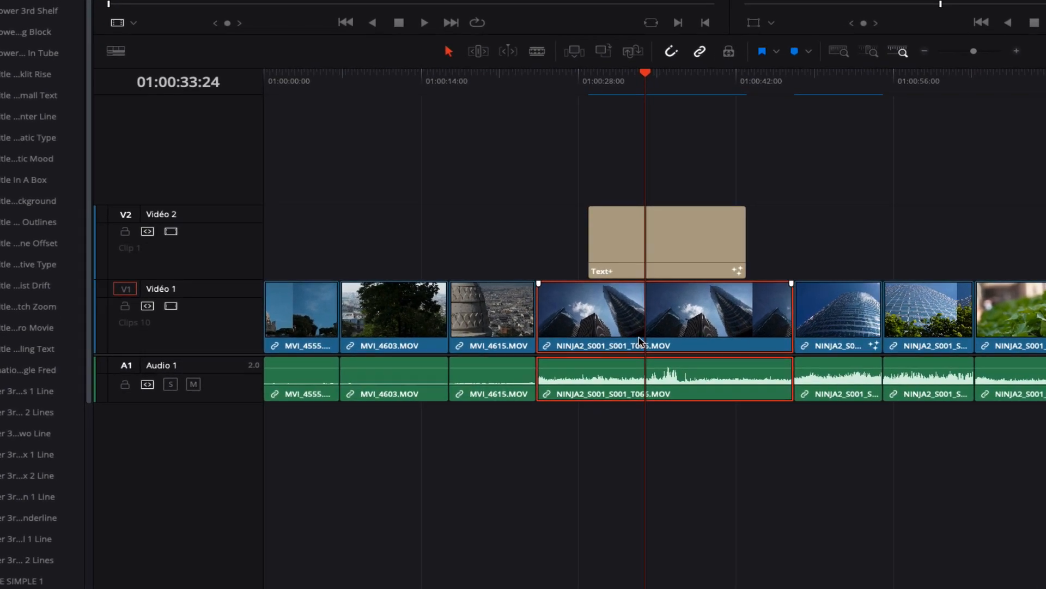
left_click(660, 243)
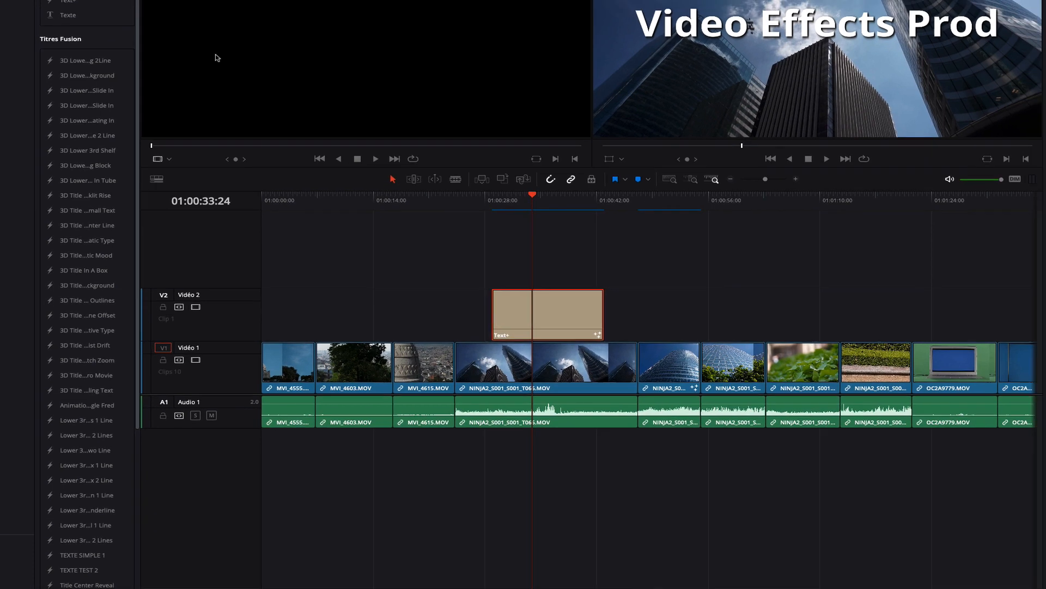
- Examine the Titres category of the effects library, from the basic titles through the Fusion titles to the subtitles
left_click(134, 14)
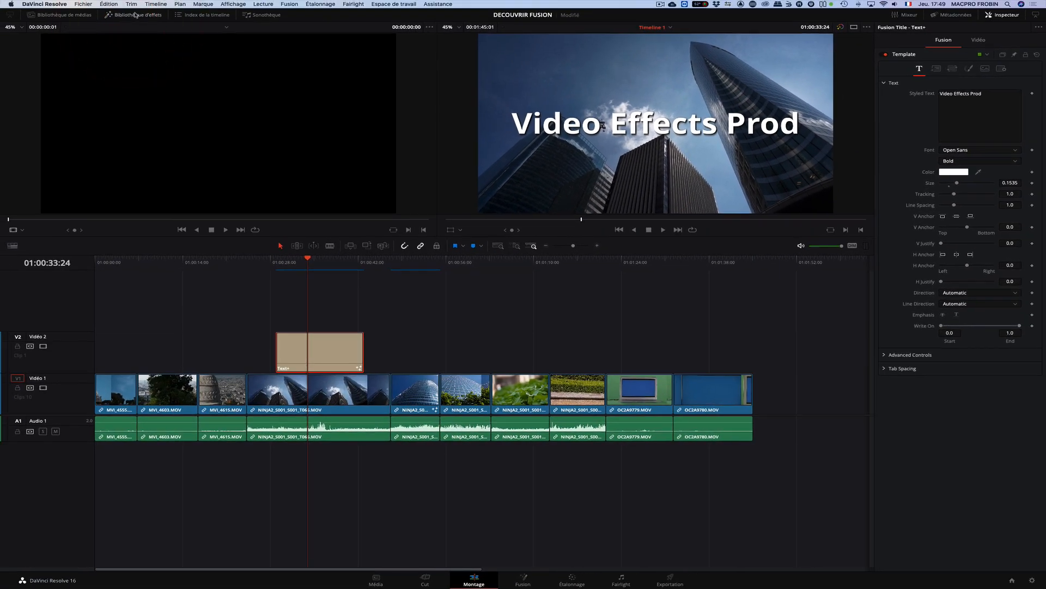
left_click(135, 14)
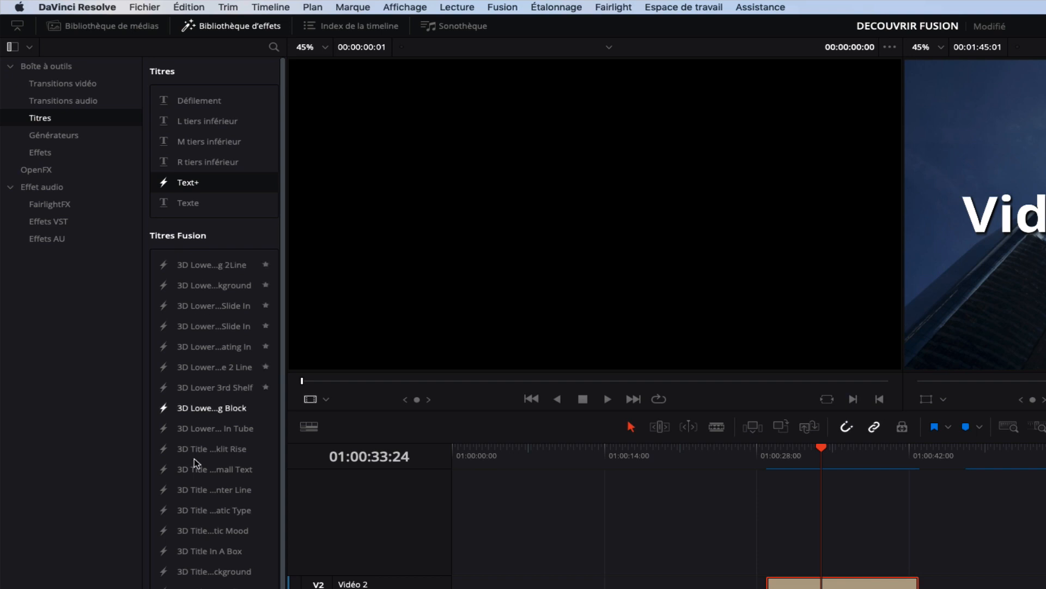
scroll(212, 409, "down", 3)
scroll(213, 327, "up", 3)
scroll(212, 327, "down", 5)
scroll(215, 327, "up", 5)
scroll(214, 327, "down", 6)
scroll(192, 585, "up", 6)
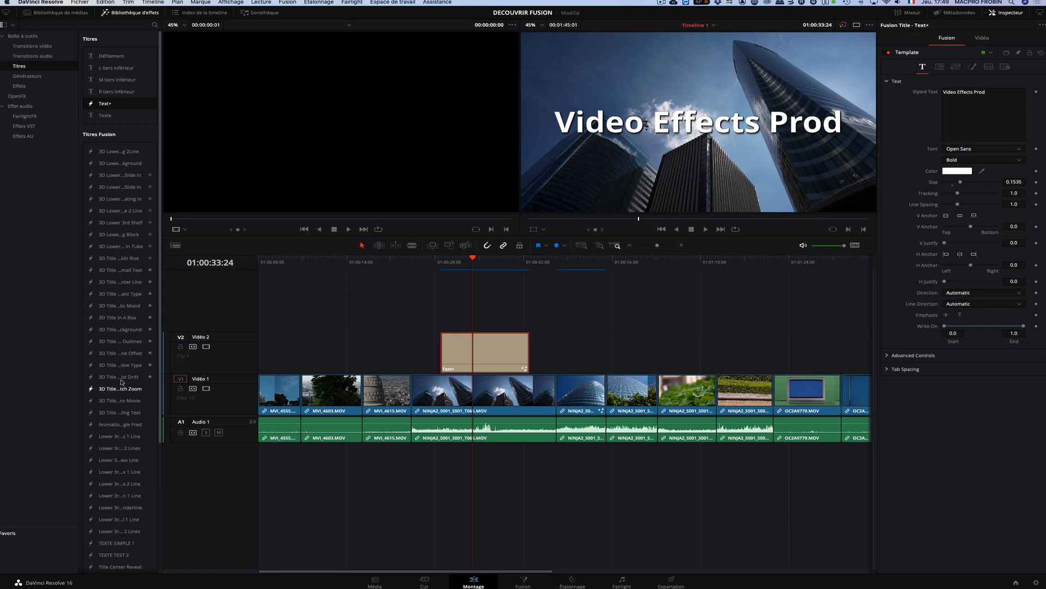
scroll(116, 364, "down", 4)
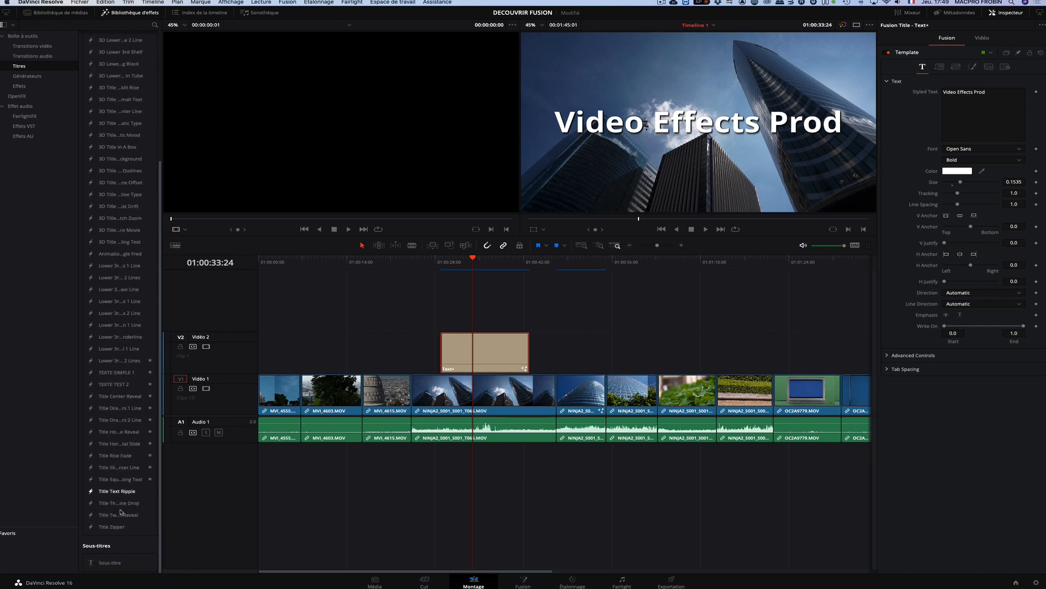
scroll(109, 404, "up", 4)
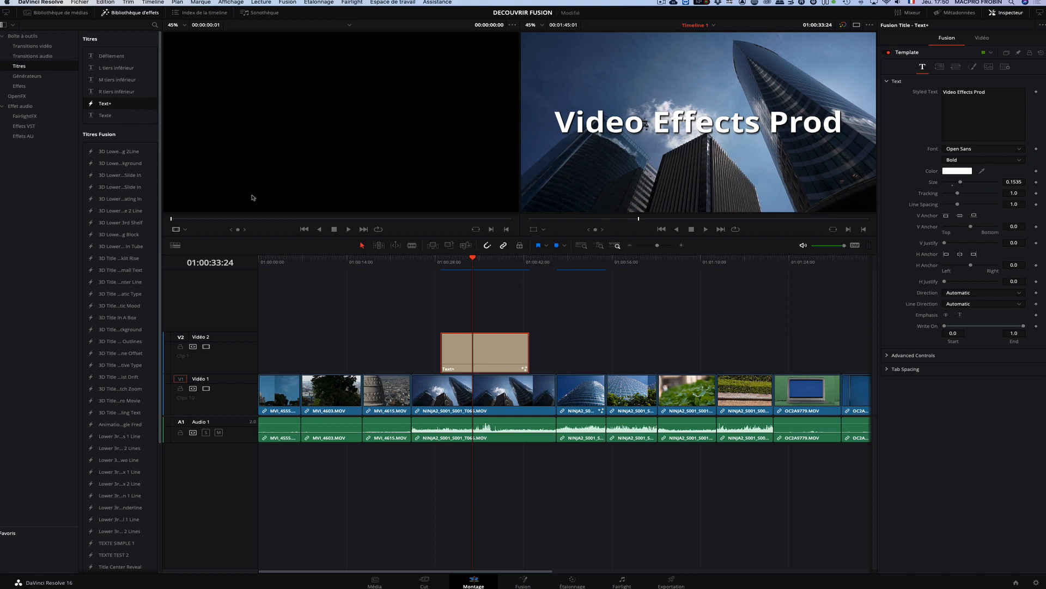
- Add a Text+ title on Vidéo 2 above clip NINJA2_S001_S001_T086.MOV, preview it at 01:00:58:12 and select it
left_click_drag(105, 106, 617, 355)
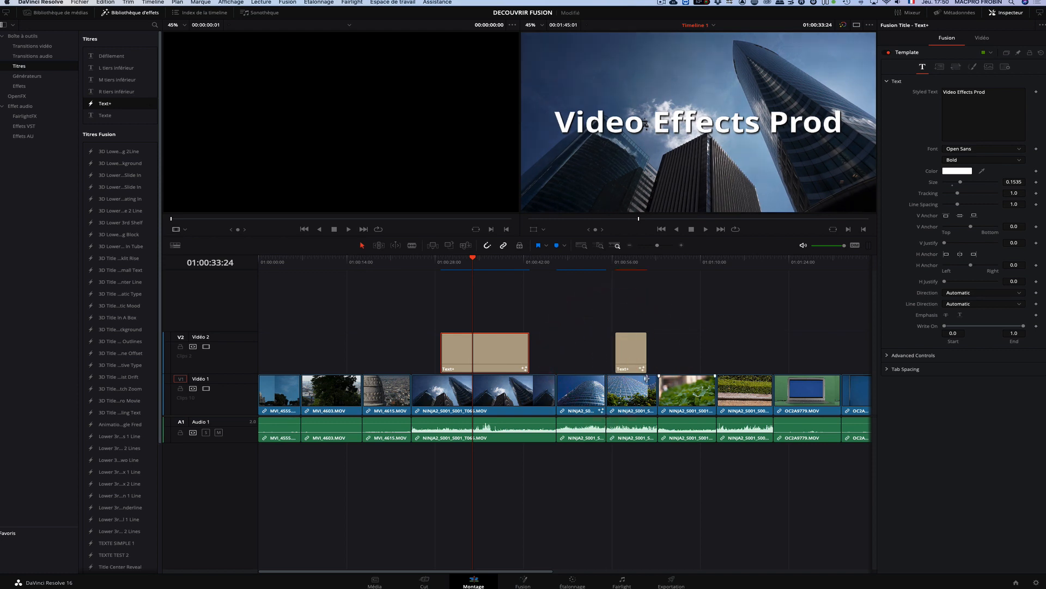
left_click(628, 266)
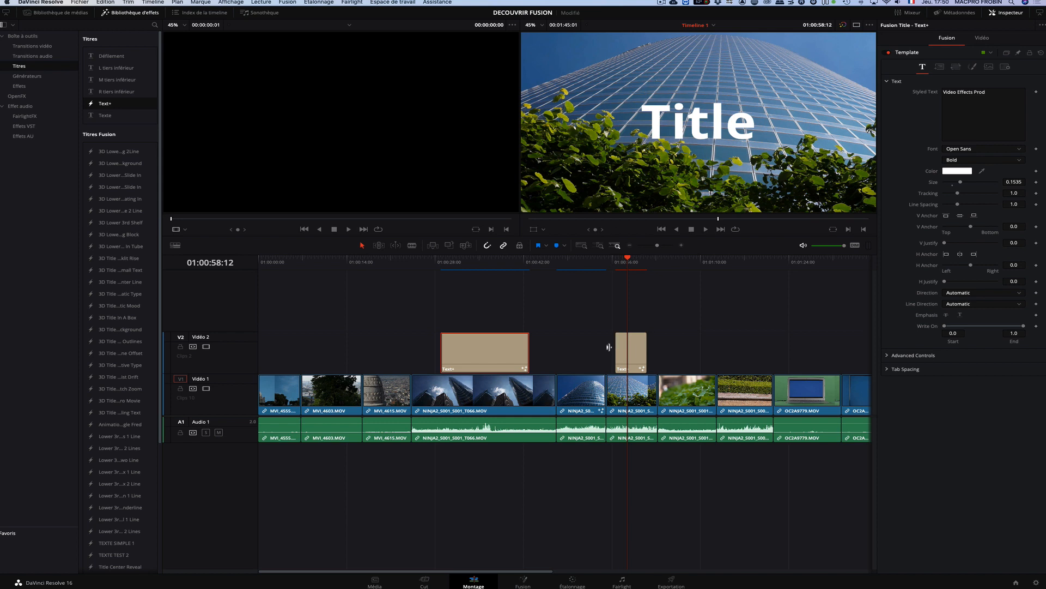
left_click(631, 352)
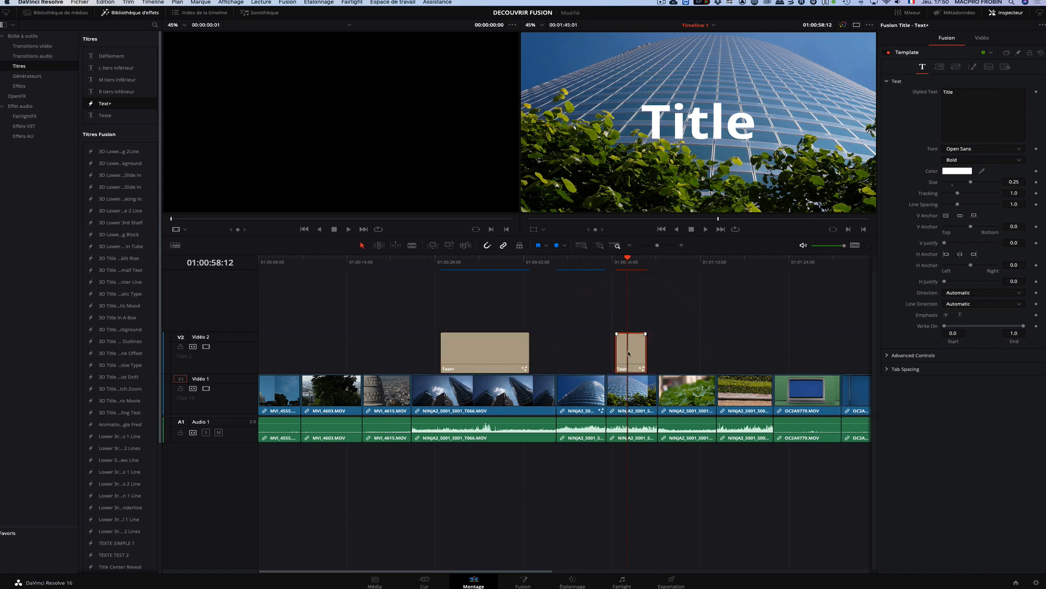
scroll(630, 357, "up", 3)
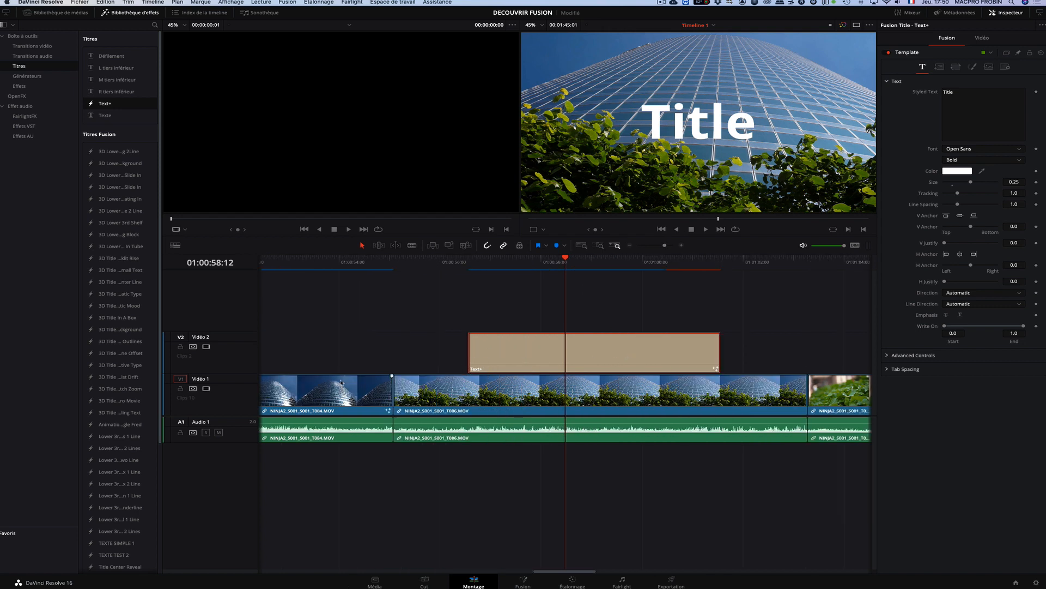
- Select the new Text+ clip and hide and reopen the Inspector to show its title settings
double_click(199, 337)
left_click(582, 352)
left_click(580, 353)
left_click(1006, 13)
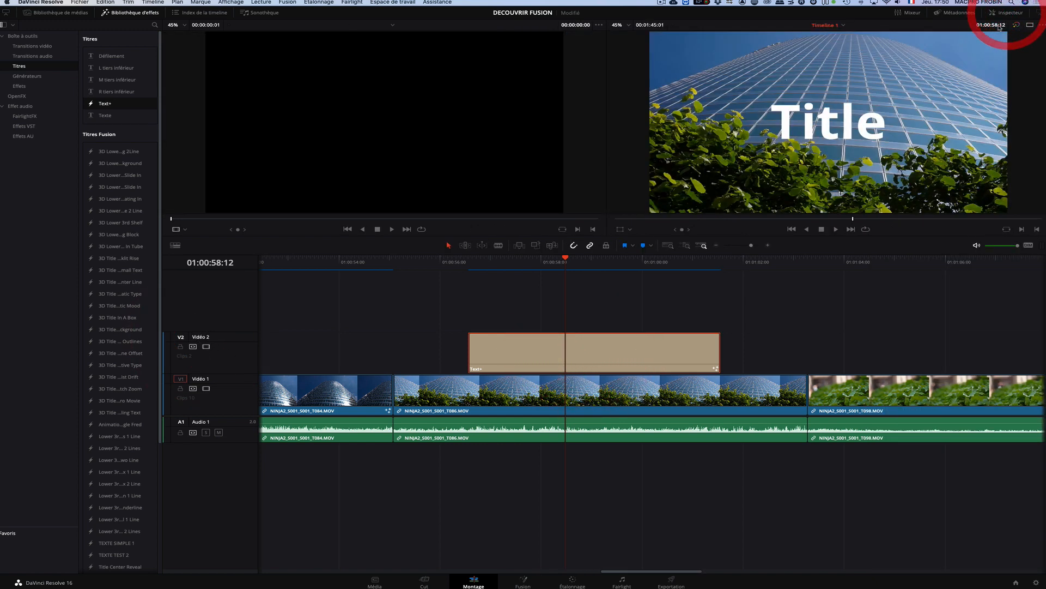
left_click(1006, 12)
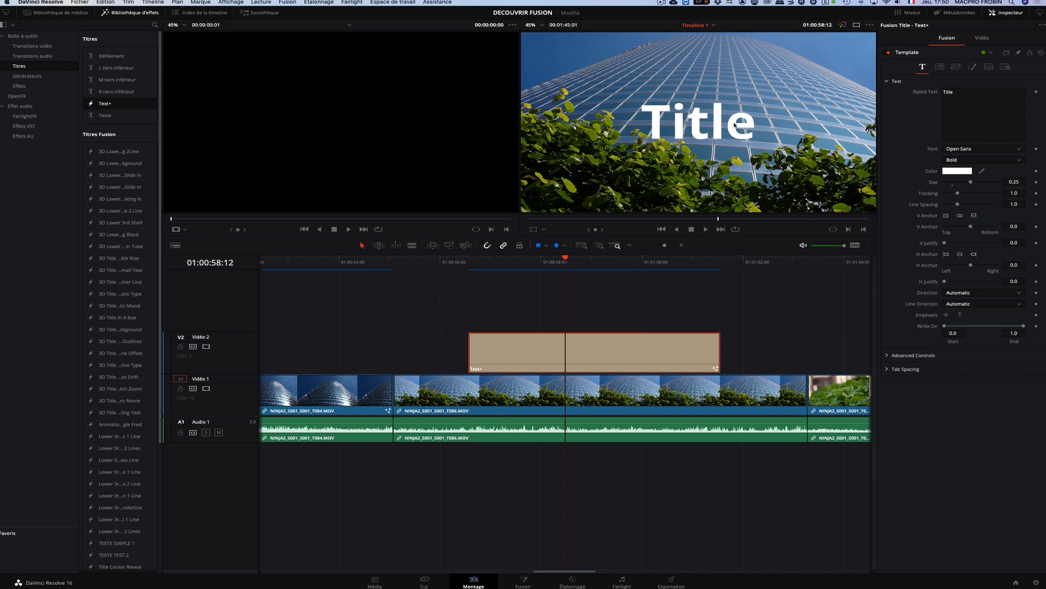
- Review the Text section and the other Fusion property pages of the title, ending back on the text properties
left_click(887, 82)
left_click(888, 81)
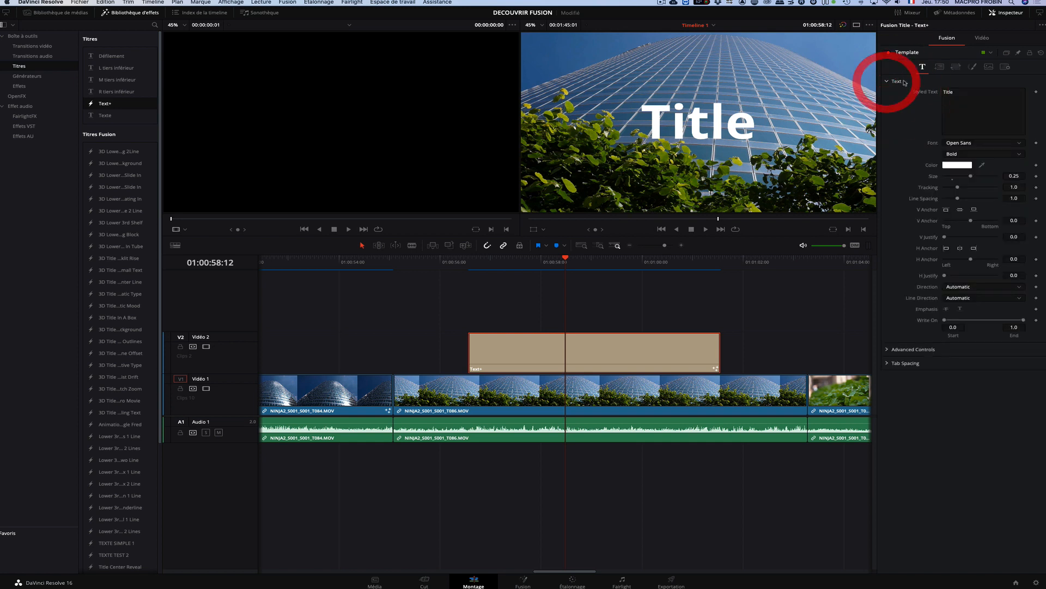
left_click(956, 67)
left_click(975, 66)
left_click(989, 67)
left_click(1005, 66)
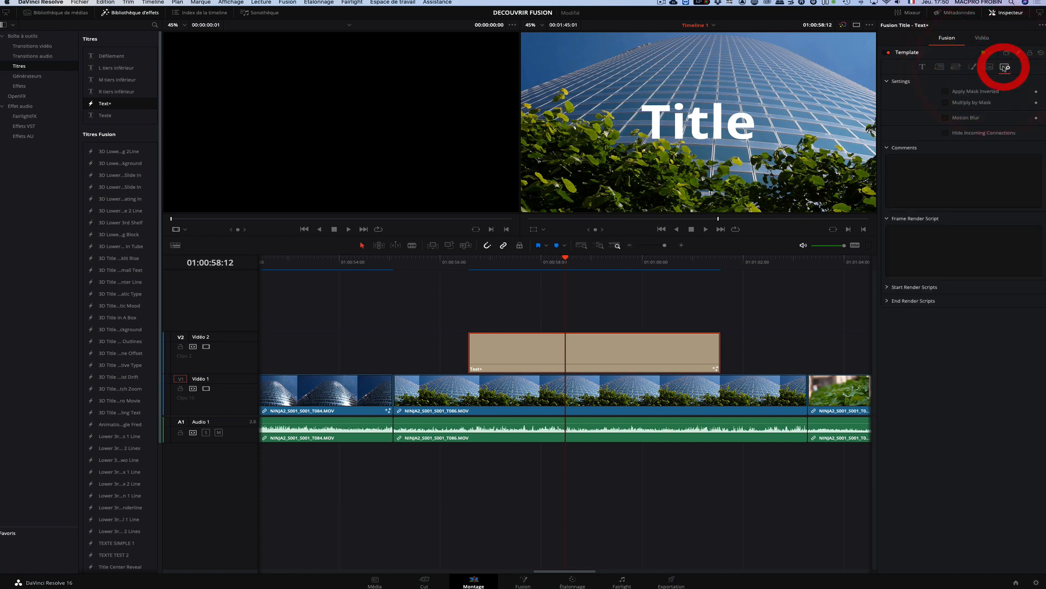
left_click(922, 66)
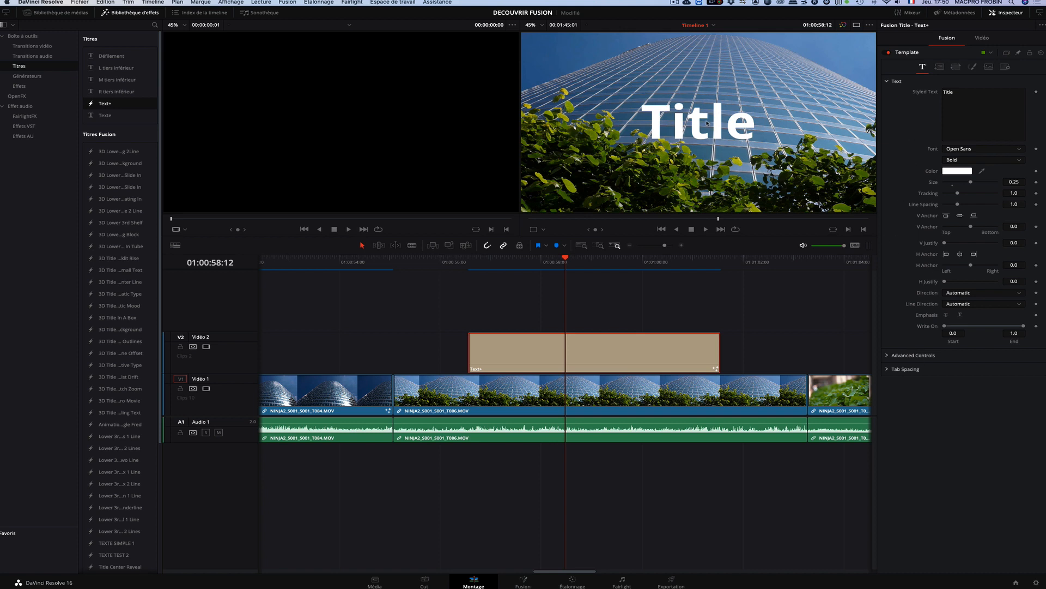
- Replace the new title's text with "TEXTE COURS 1" and reduce its size to 0.1142
left_click(572, 354)
left_click(582, 346)
double_click(939, 92)
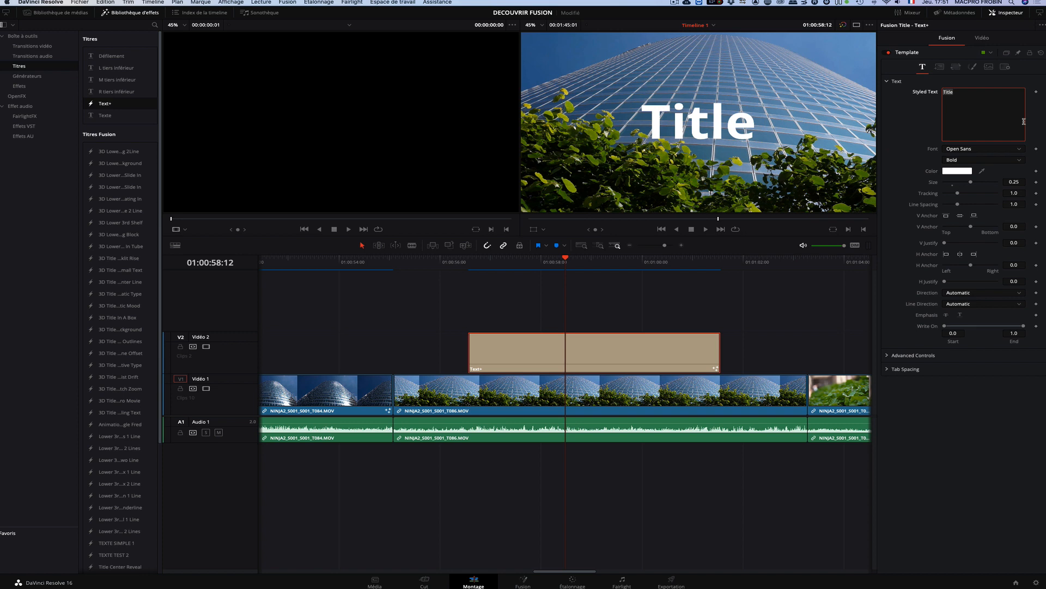
type("TEXTE COURS")
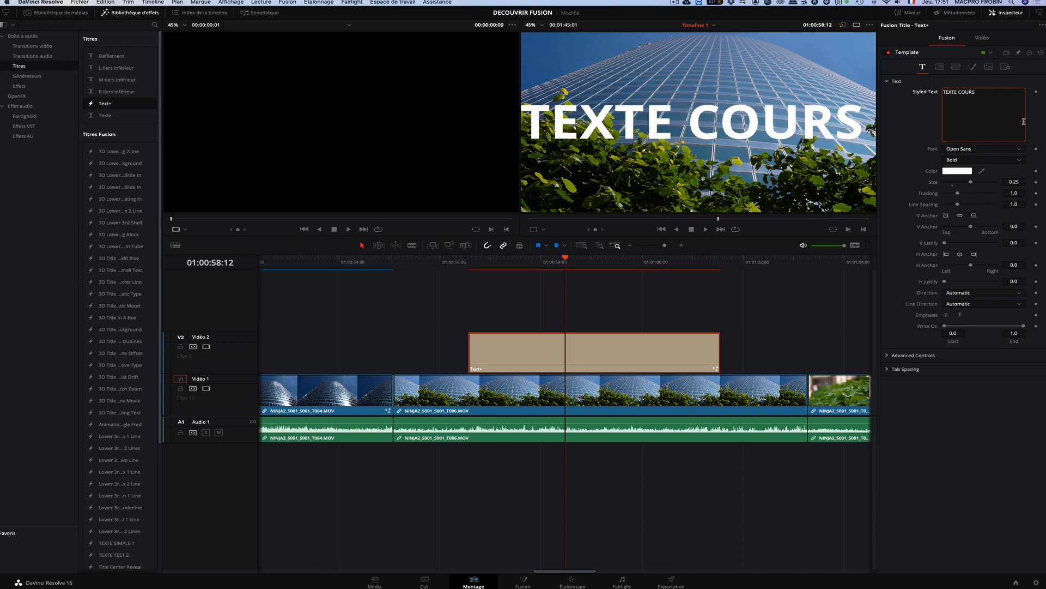
type(" 1")
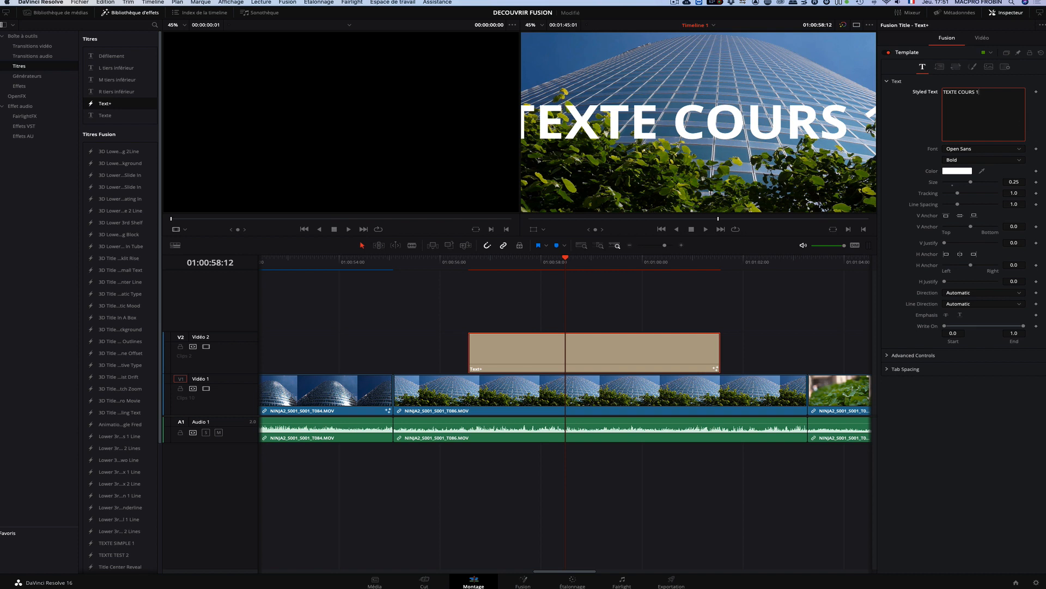
left_click_drag(971, 182, 952, 195)
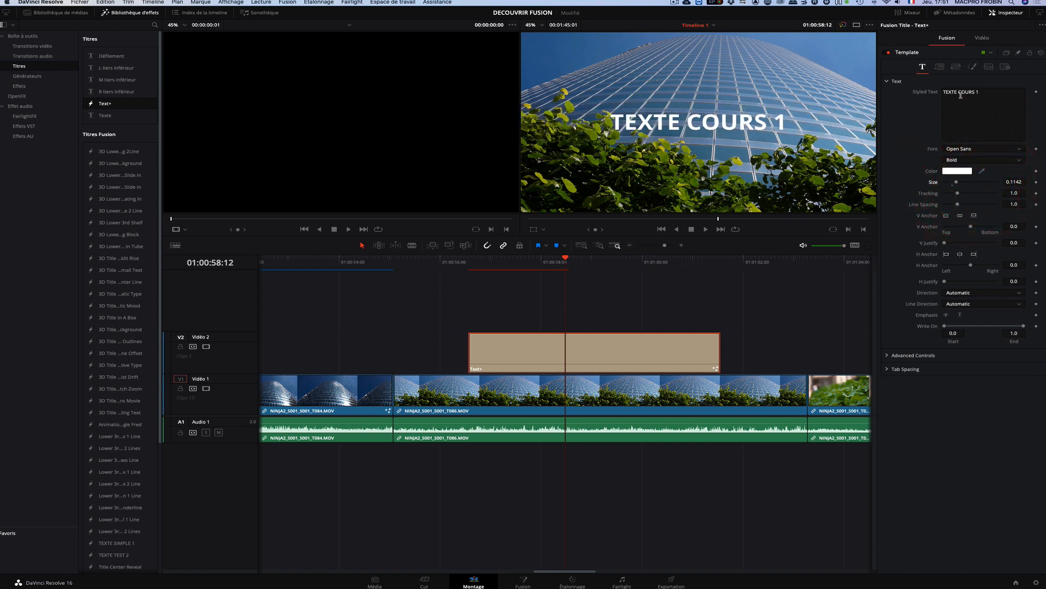
- Display the Transform overlay in the timeline viewer and move the title up, clear of the leaves
left_click(544, 230)
left_click(545, 240)
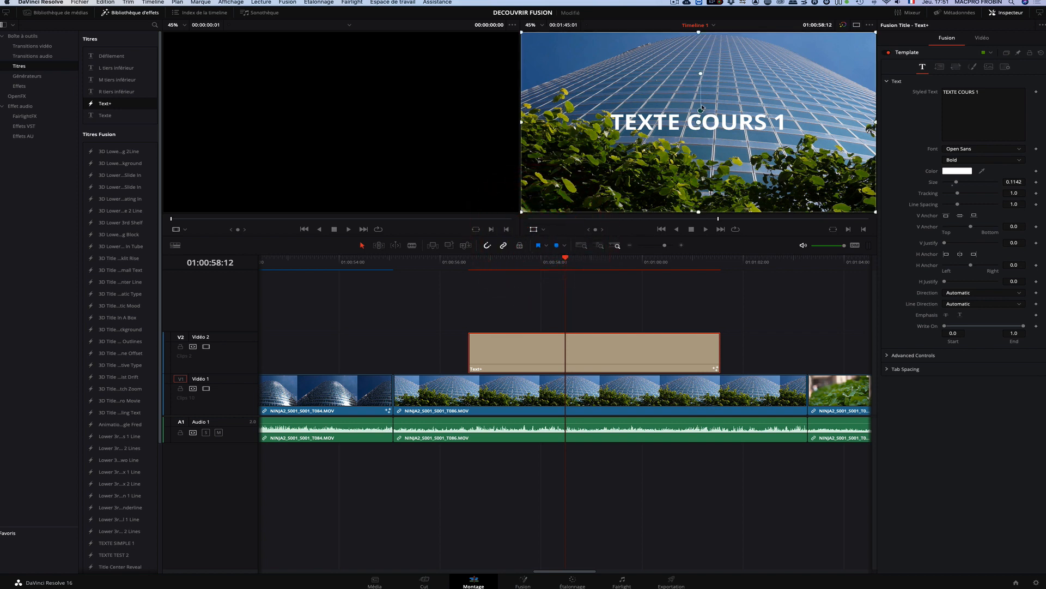
left_click_drag(697, 122, 706, 88)
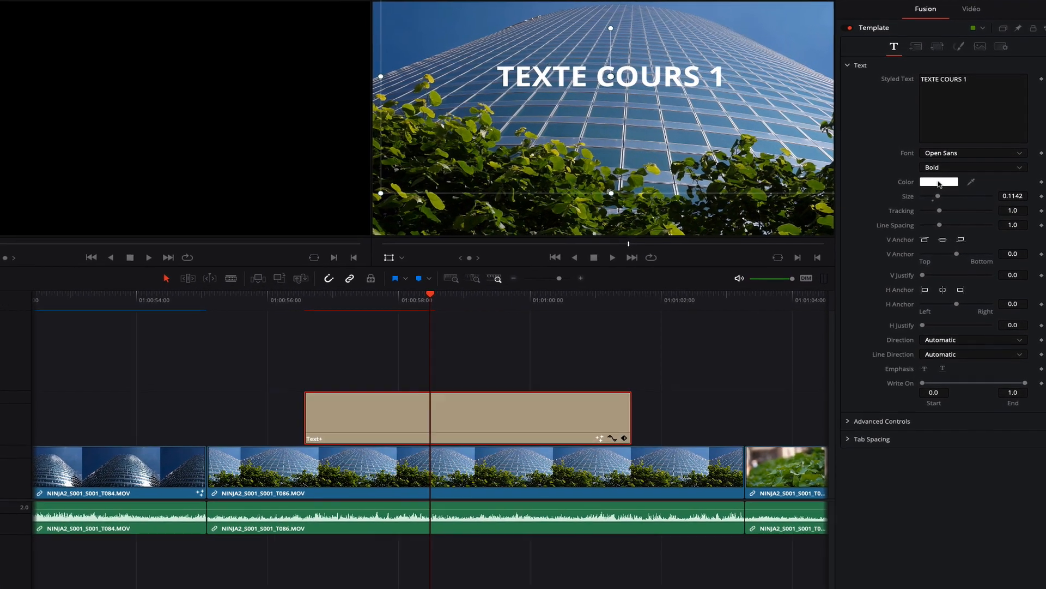
- Change the title's text color to the golden-orange saved swatch and confirm it
left_click(932, 183)
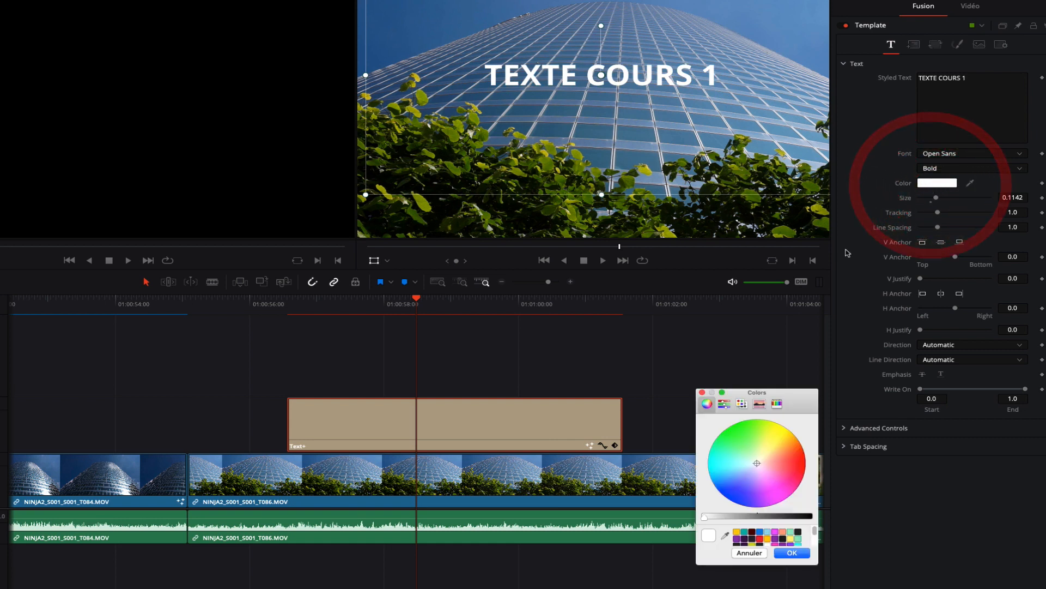
left_click(780, 464)
left_click_drag(781, 467, 801, 464)
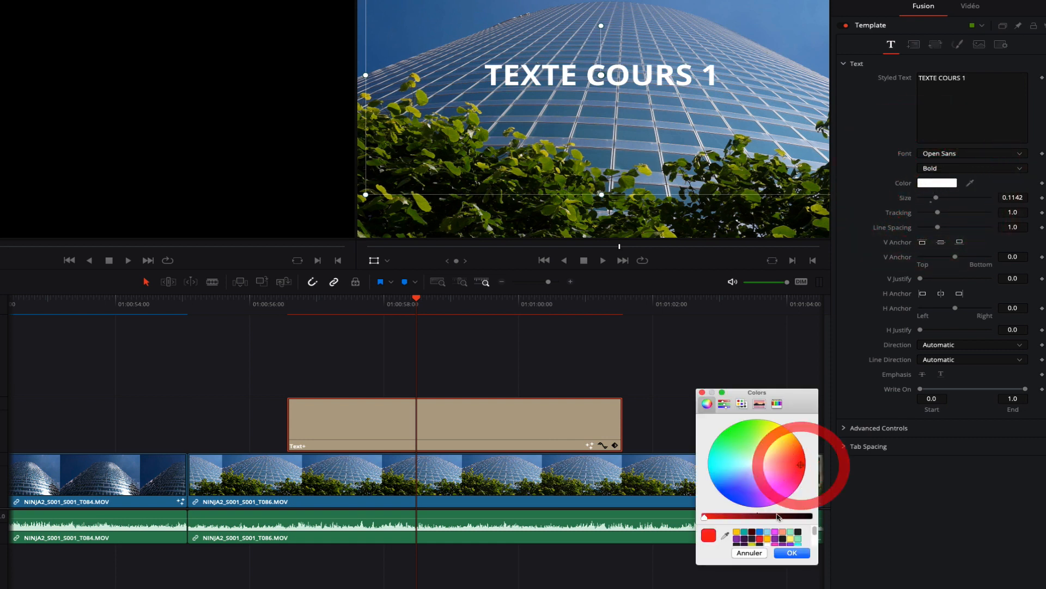
left_click(736, 532)
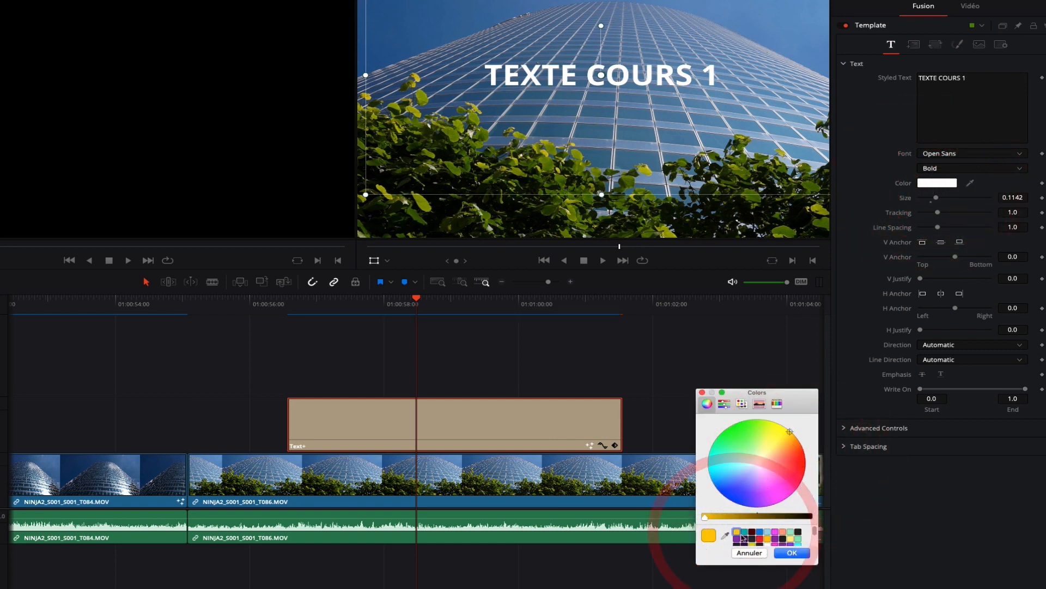
left_click(792, 553)
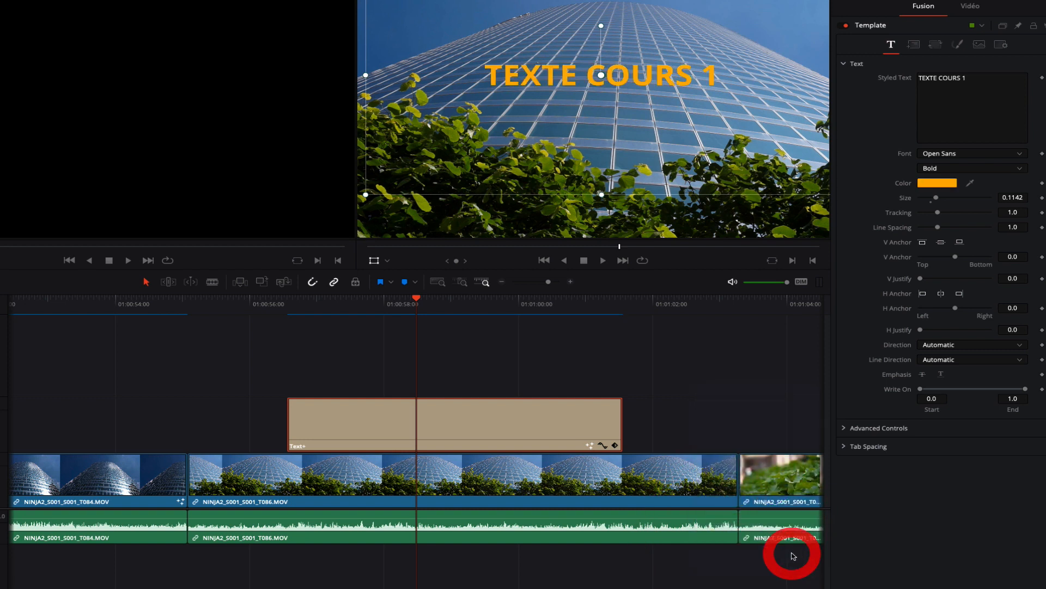
left_click(944, 186)
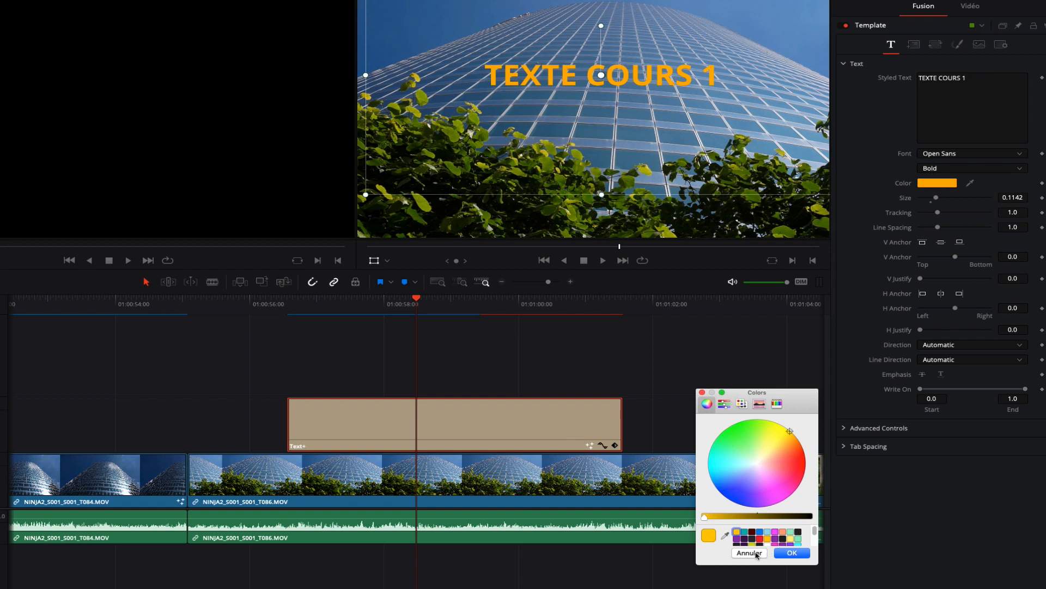
left_click(808, 554)
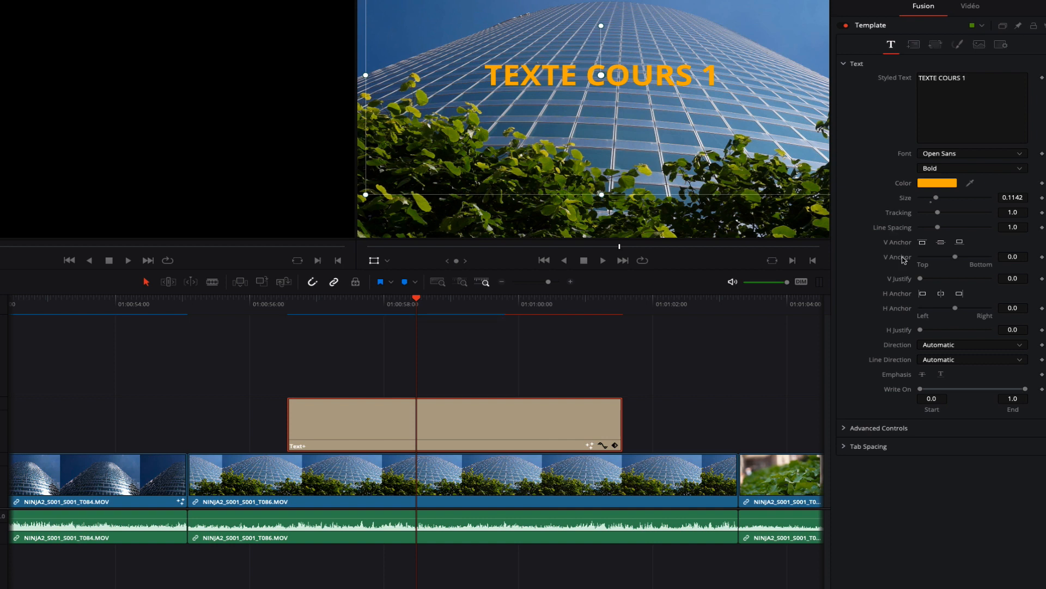
- Try a tracking of 1.039 on the title and try out its Write On end
mouse_move(938, 214)
left_mouse_down()
mouse_move(949, 215)
mouse_move(938, 213)
left_mouse_up()
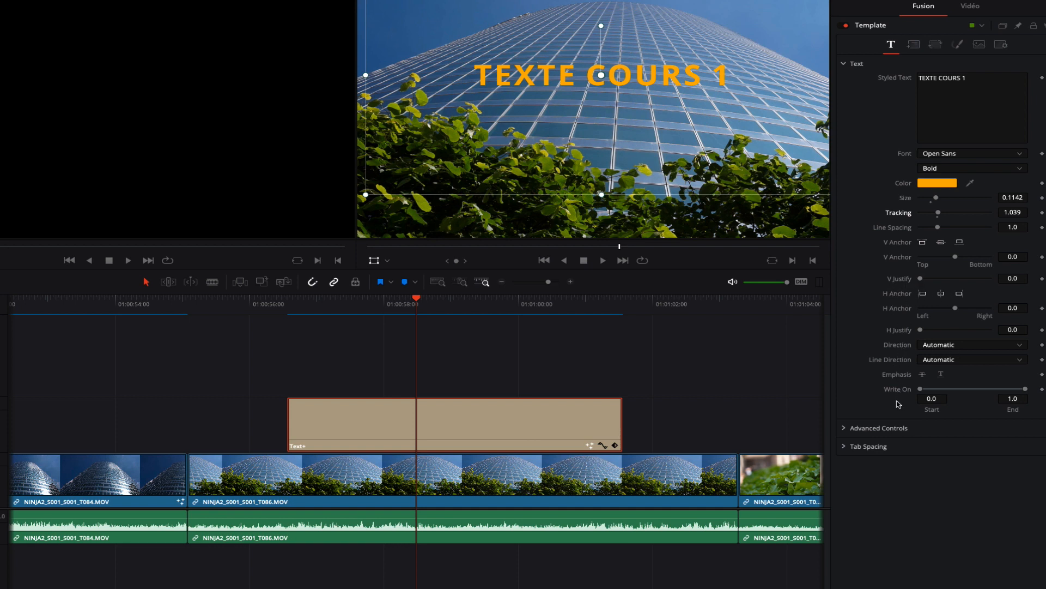
left_click_drag(1027, 391, 1024, 338)
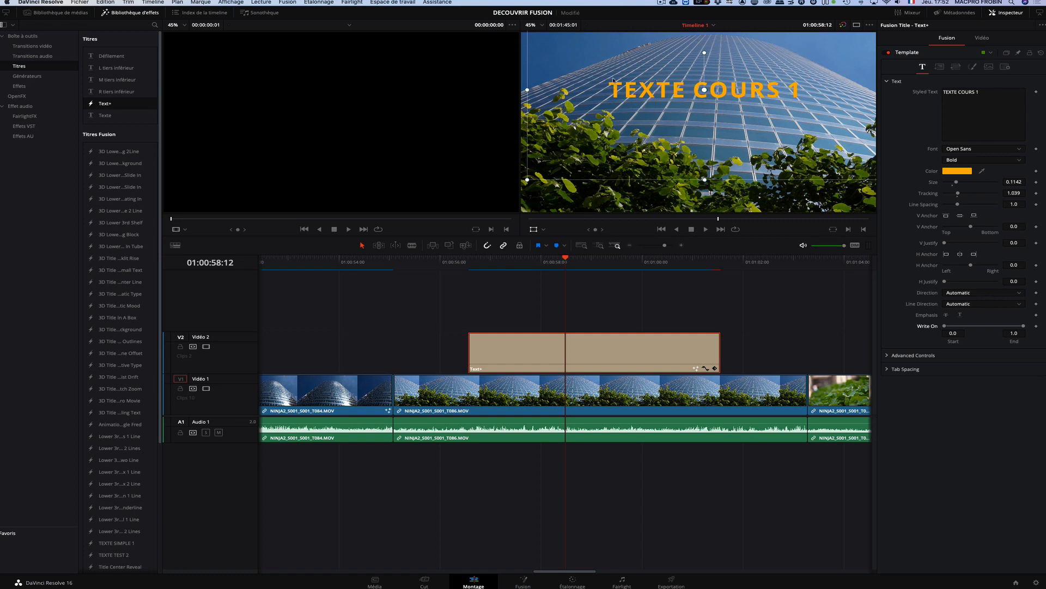
- Display the title's layout and transform properties, then try out the transform spacing for Characters and Words, with Words at 0.0
left_click(940, 67)
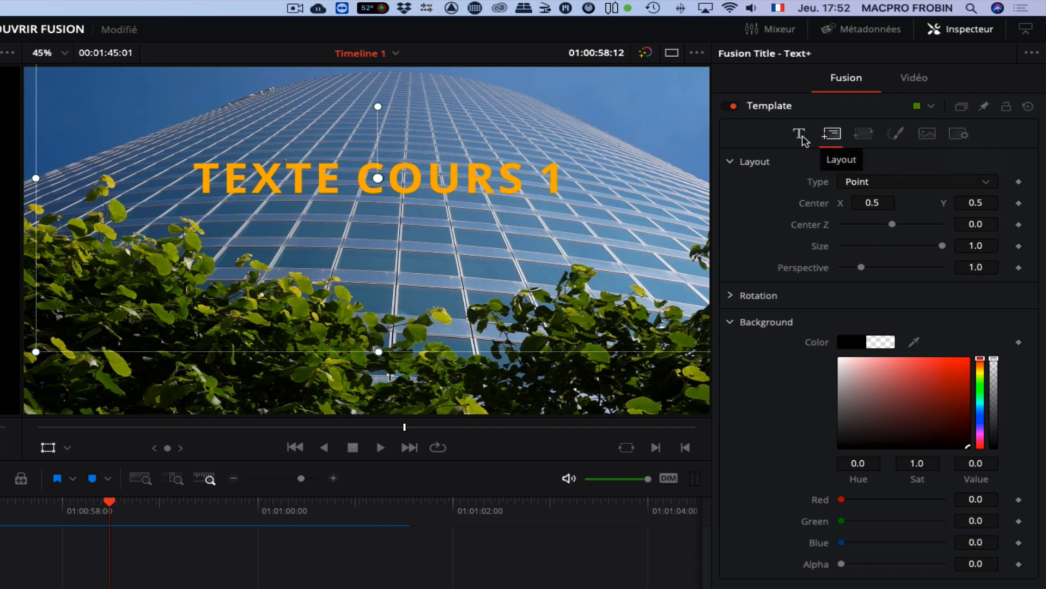
left_click(863, 134)
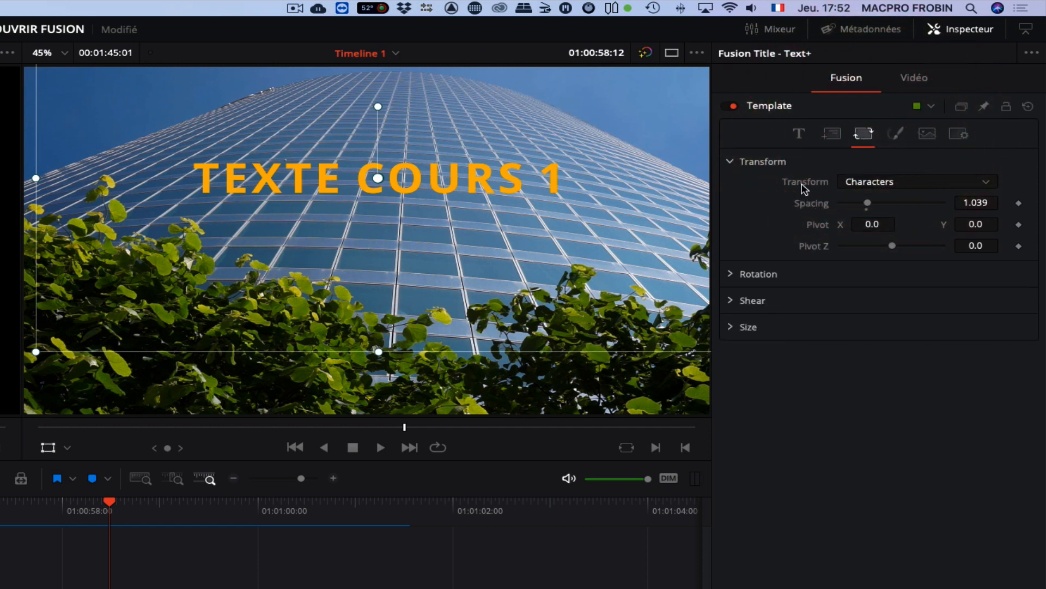
left_click(871, 183)
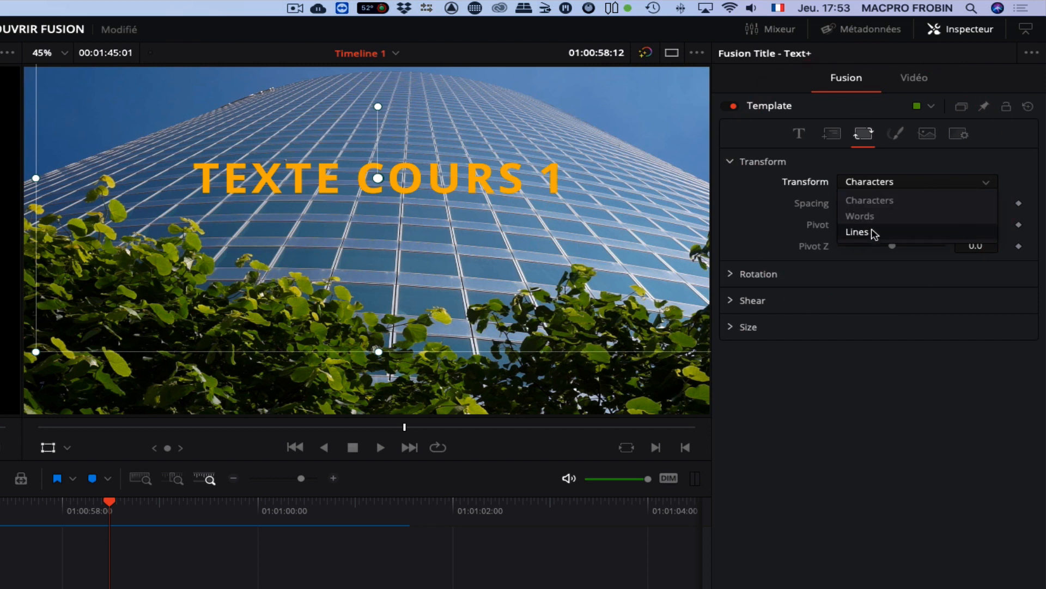
left_click(870, 200)
mouse_move(867, 204)
left_mouse_down()
mouse_move(936, 203)
mouse_move(801, 204)
mouse_move(897, 203)
mouse_move(827, 203)
left_mouse_up()
left_click(872, 182)
left_click(870, 217)
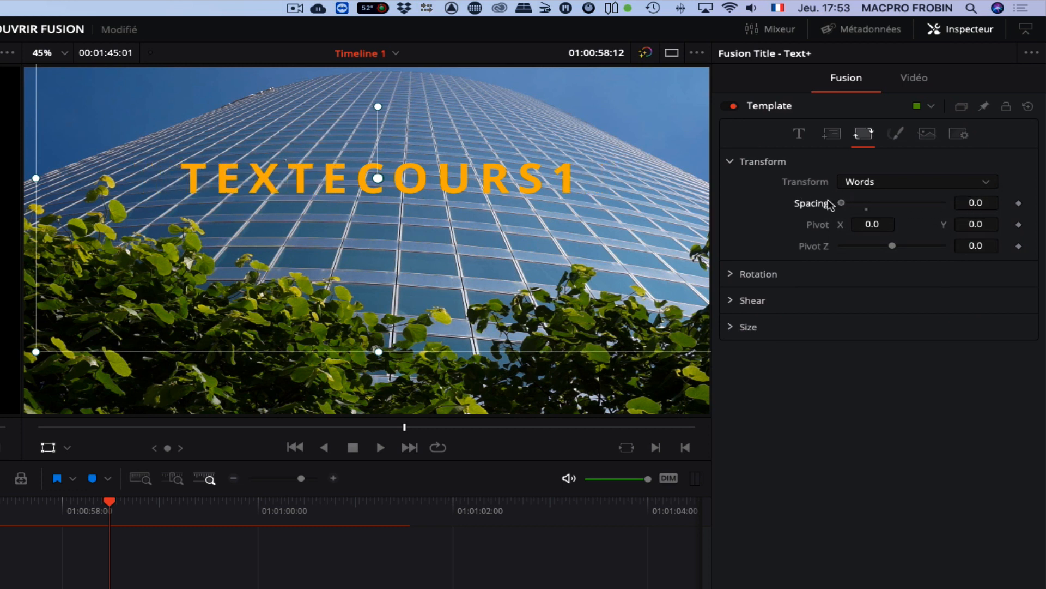
- Try the transform spacing for Lines, then increase the Words spacing to separate the title's words
left_click(864, 181)
left_click(857, 231)
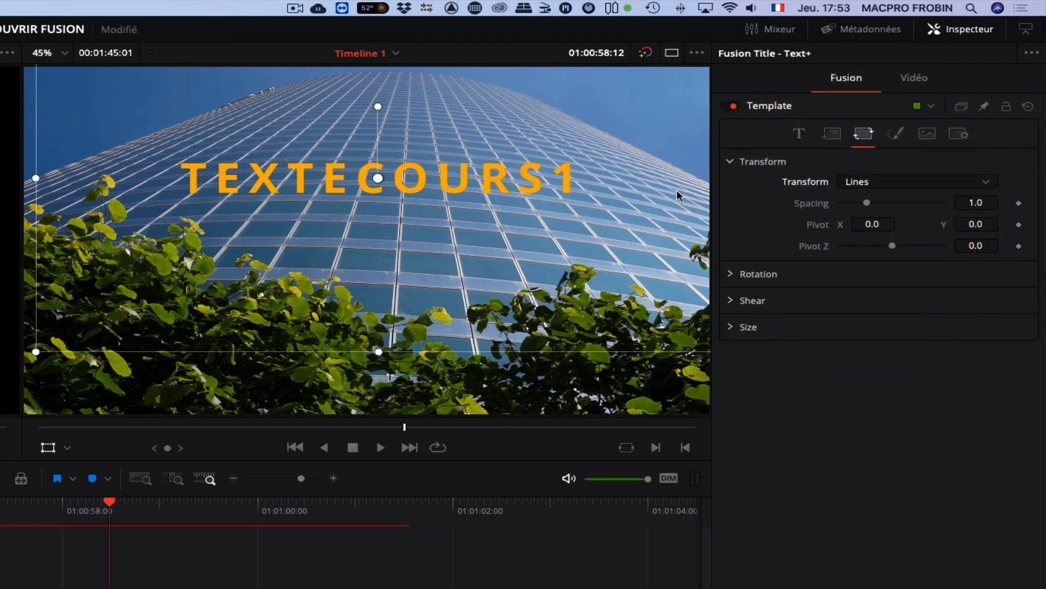
mouse_move(867, 203)
left_mouse_down()
mouse_move(899, 204)
mouse_move(874, 204)
left_mouse_up()
left_click(873, 183)
left_click(860, 216)
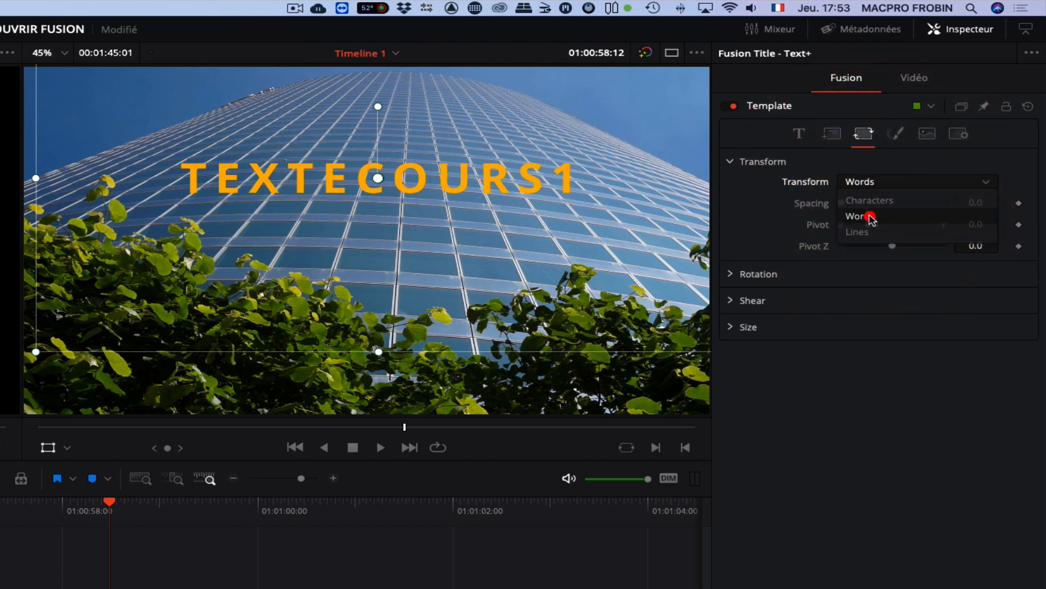
left_click_drag(842, 205, 882, 209)
- Reset the title's size, tracking and line spacing to their default values in the text properties
left_click(799, 135)
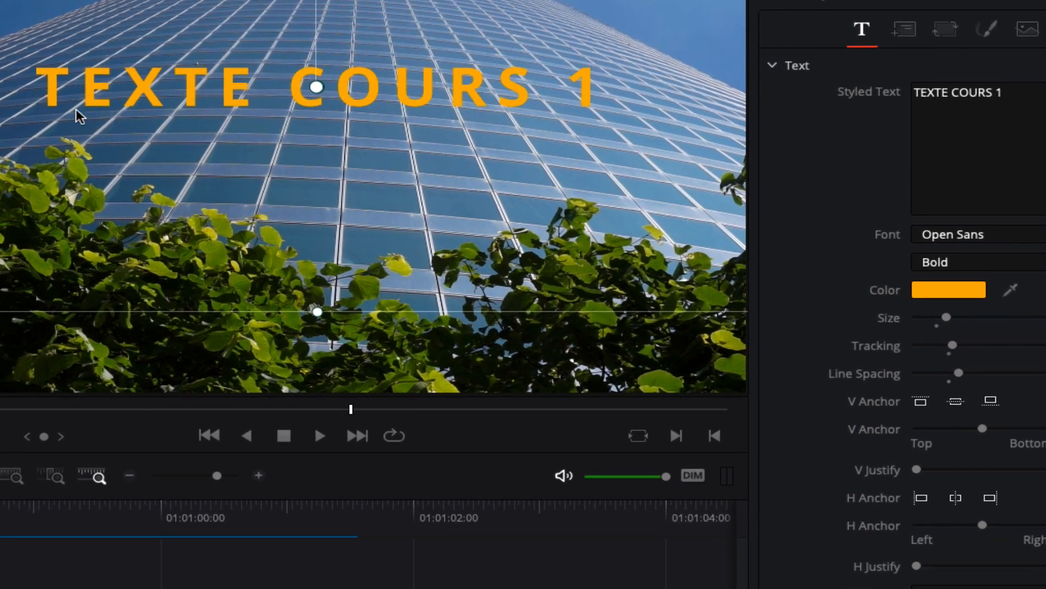
left_click(944, 323)
left_click(953, 364)
left_click(952, 344)
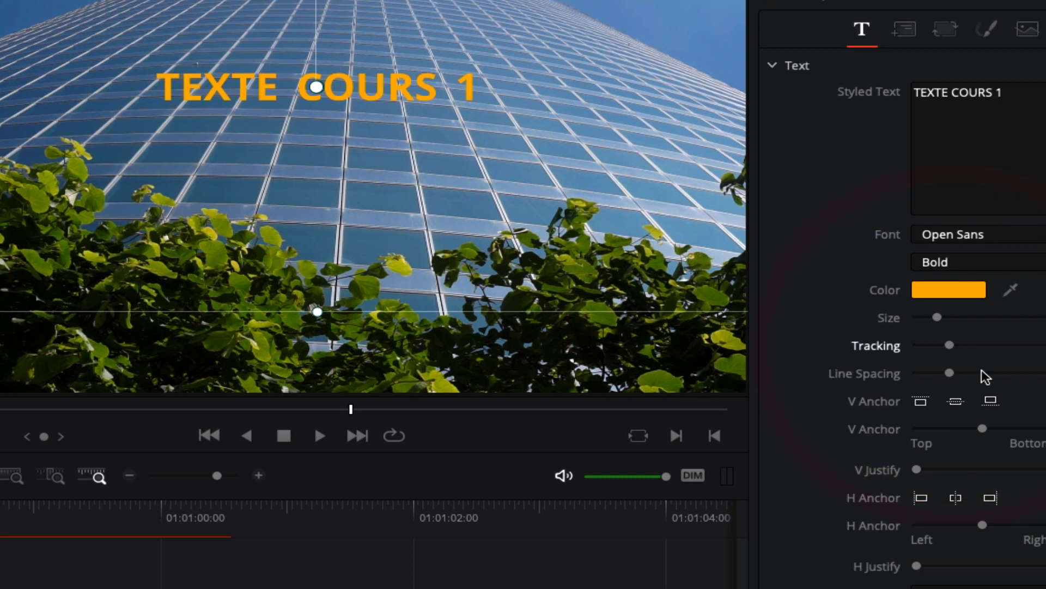
left_click(949, 373)
left_click(949, 344)
left_click(937, 317)
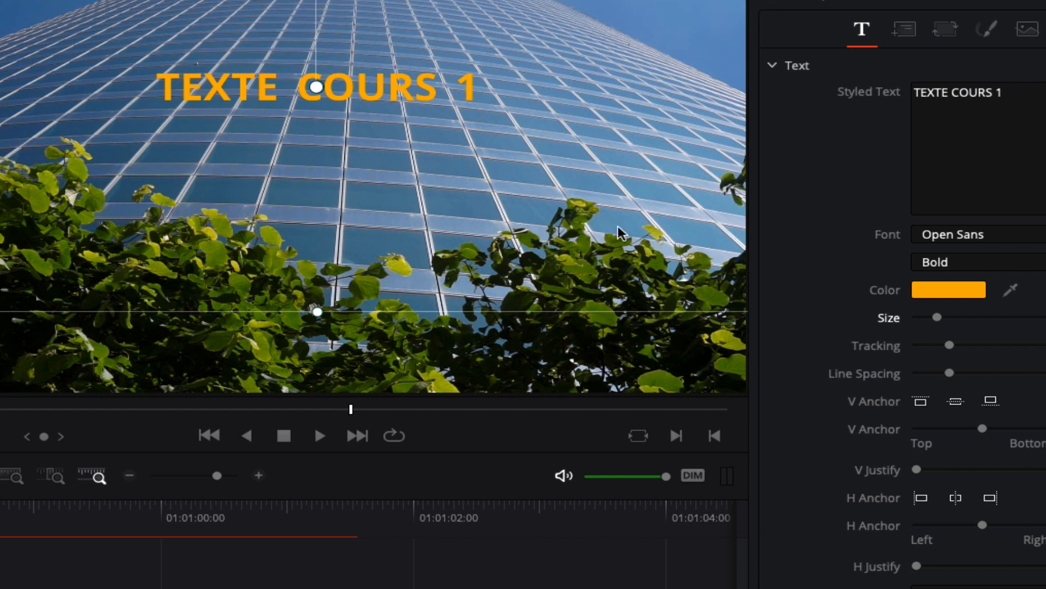
- Try enlarging the title and resetting its size to default, then set the size to 0.1575
left_click_drag(935, 317, 951, 317)
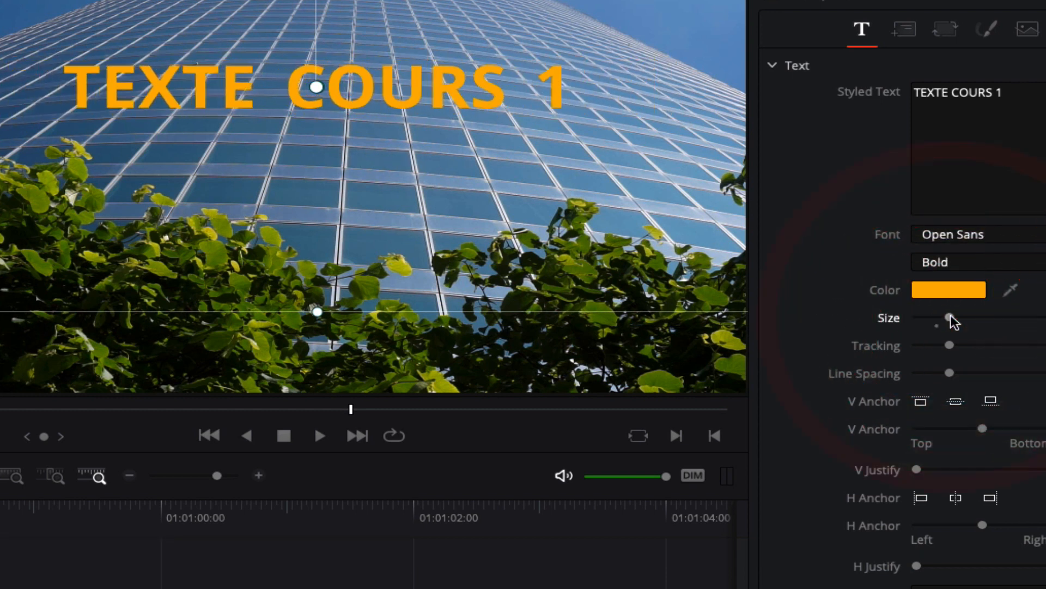
double_click(951, 318)
left_click_drag(938, 317, 1017, 323)
double_click(1017, 320)
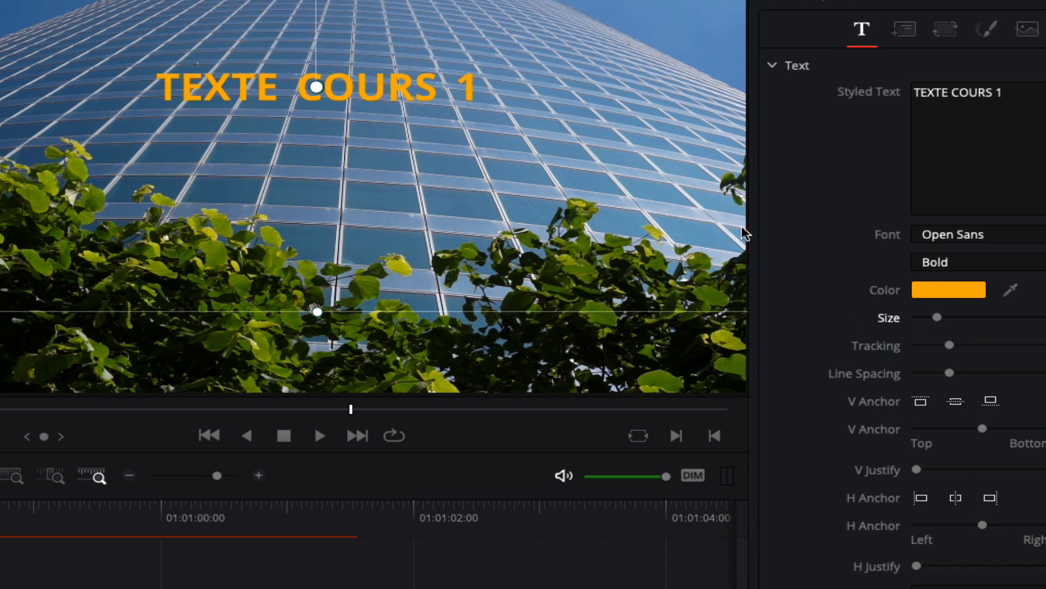
left_click_drag(938, 316, 959, 308)
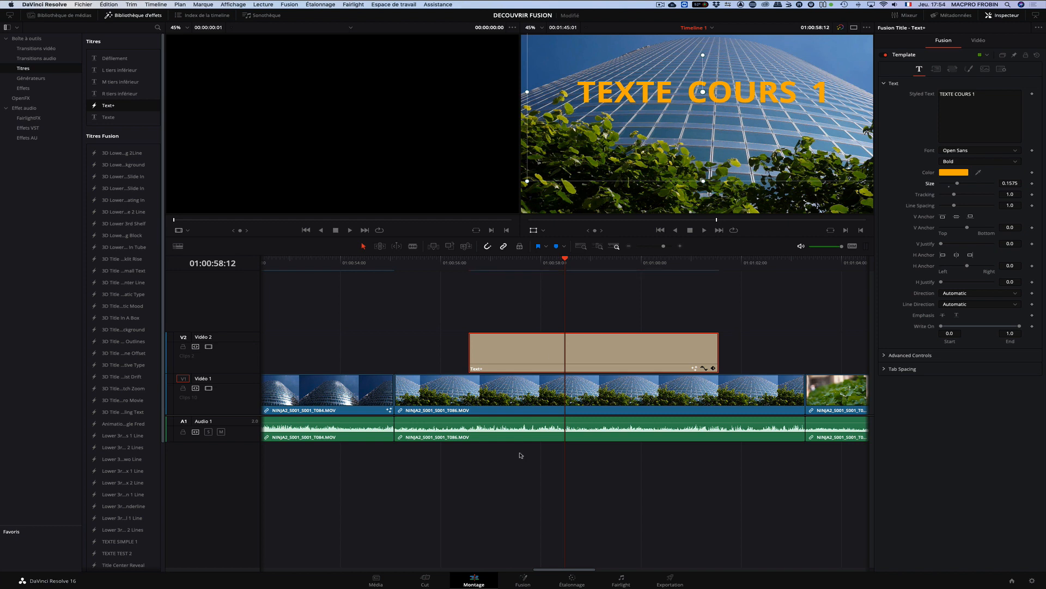
- View the earlier "Video Effects Prod" title at 01:00:37:22 and return the playhead to the "TEXTE COURS 1" title
left_click_drag(567, 571, 473, 569)
left_click(431, 262)
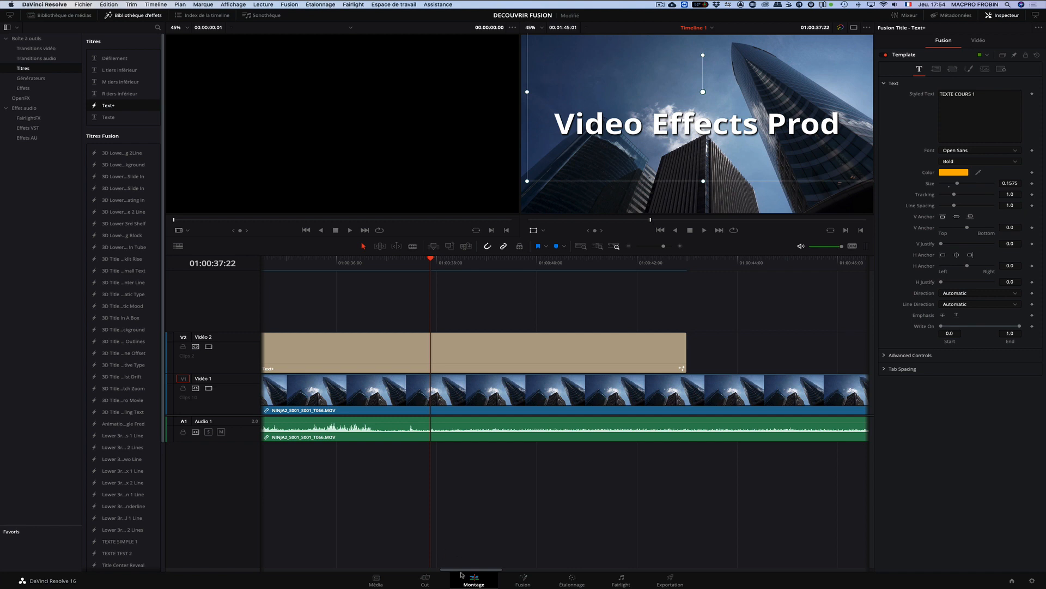
left_click_drag(461, 571, 551, 571)
left_click(594, 260)
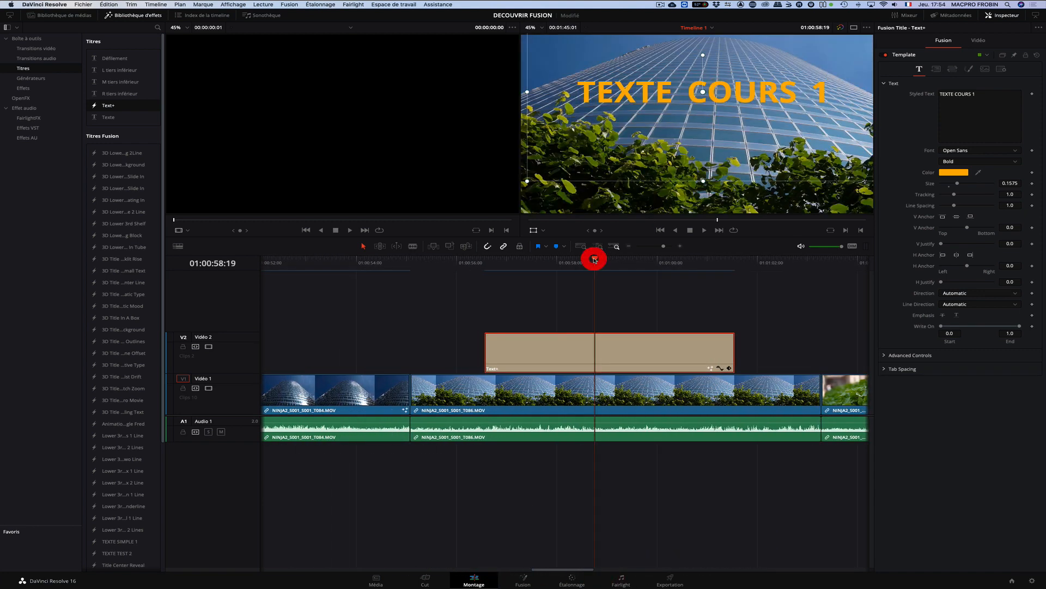
- Examine the title's Advanced Controls and Tab Spacing settings, then collapse both sections
left_click(884, 355)
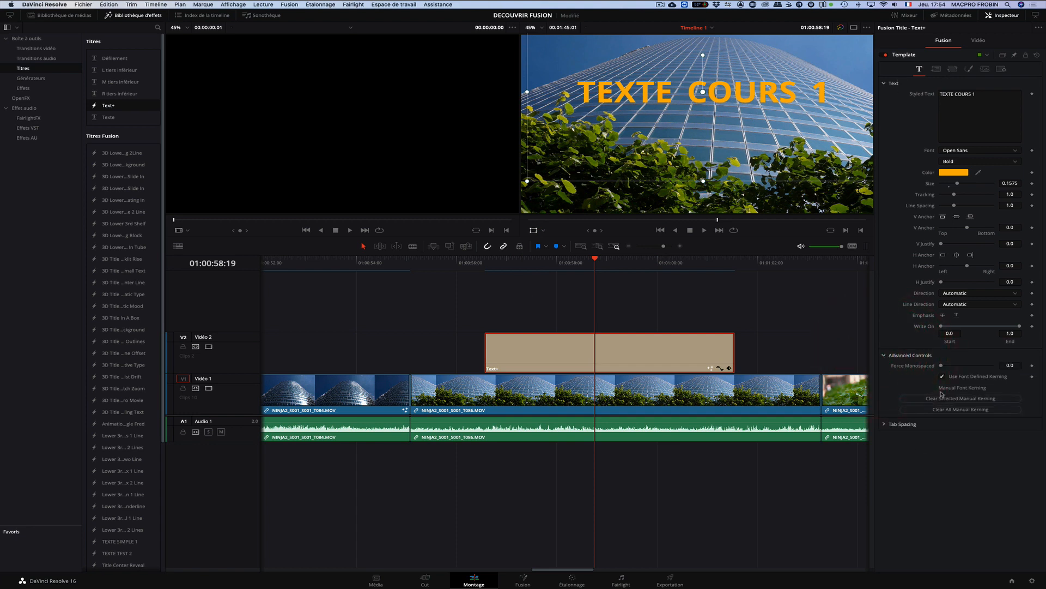
left_click(884, 424)
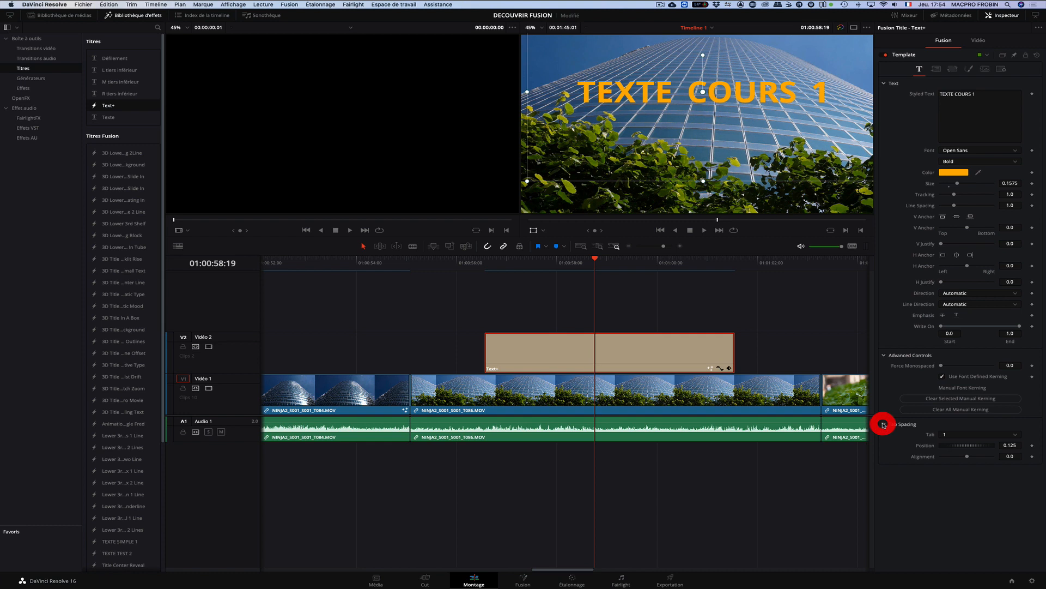
left_click(883, 425)
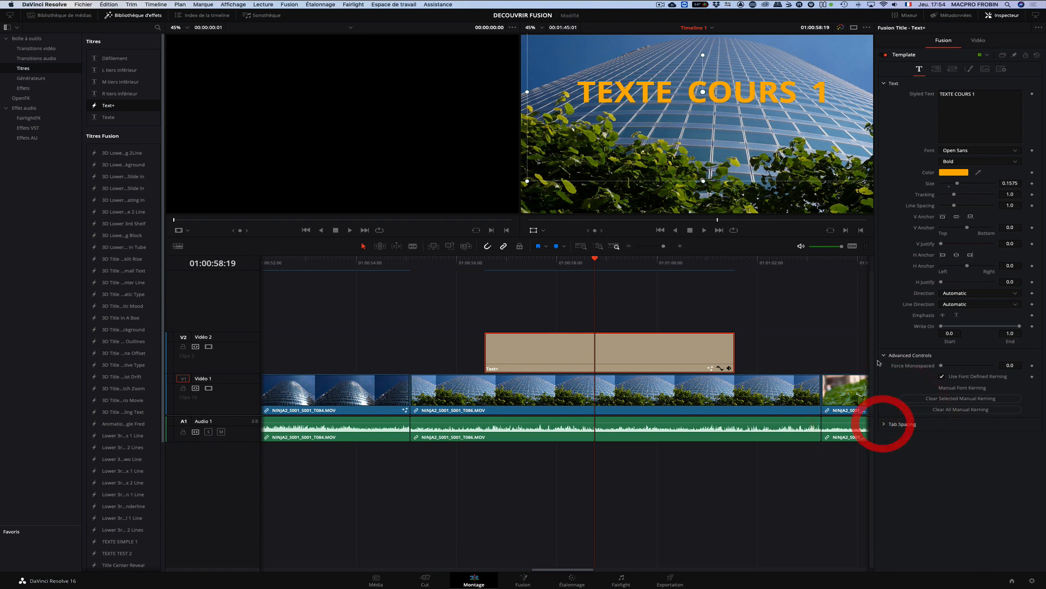
left_click(884, 355)
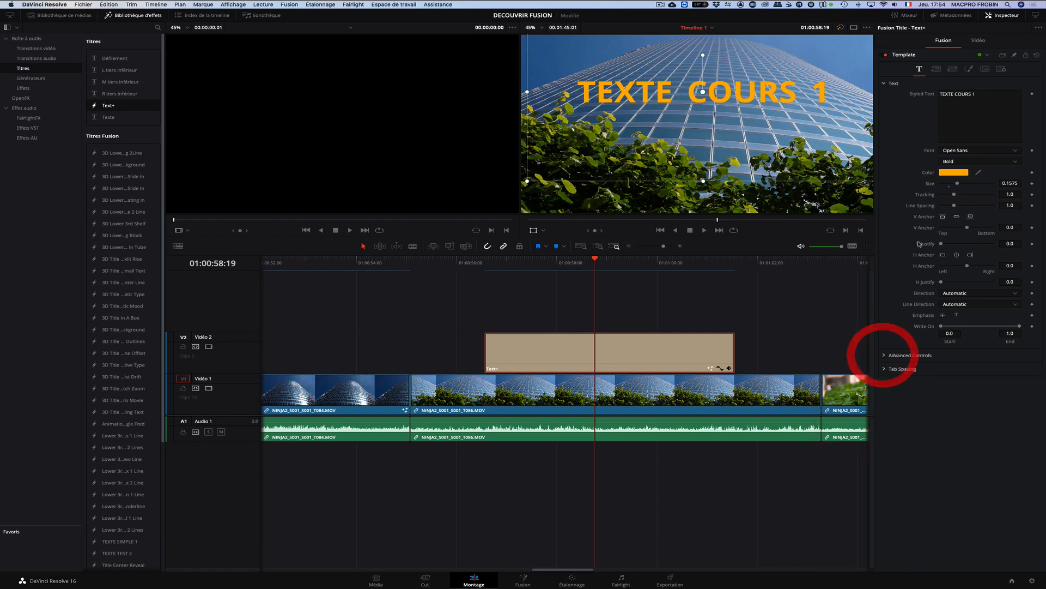
- Enable shading element 2, Red Outline, for the title
left_click(970, 69)
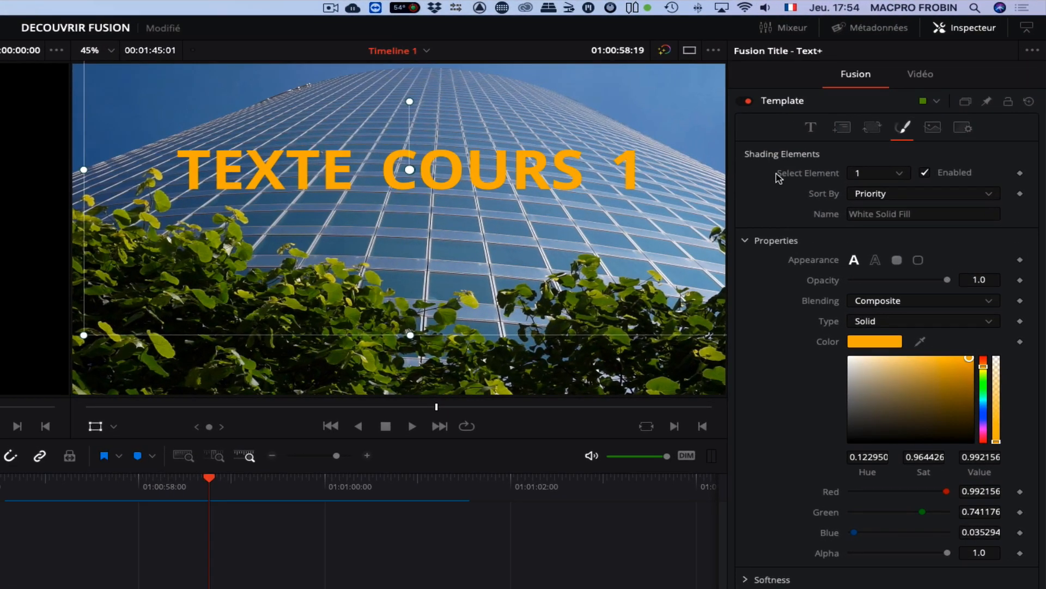
left_click(871, 173)
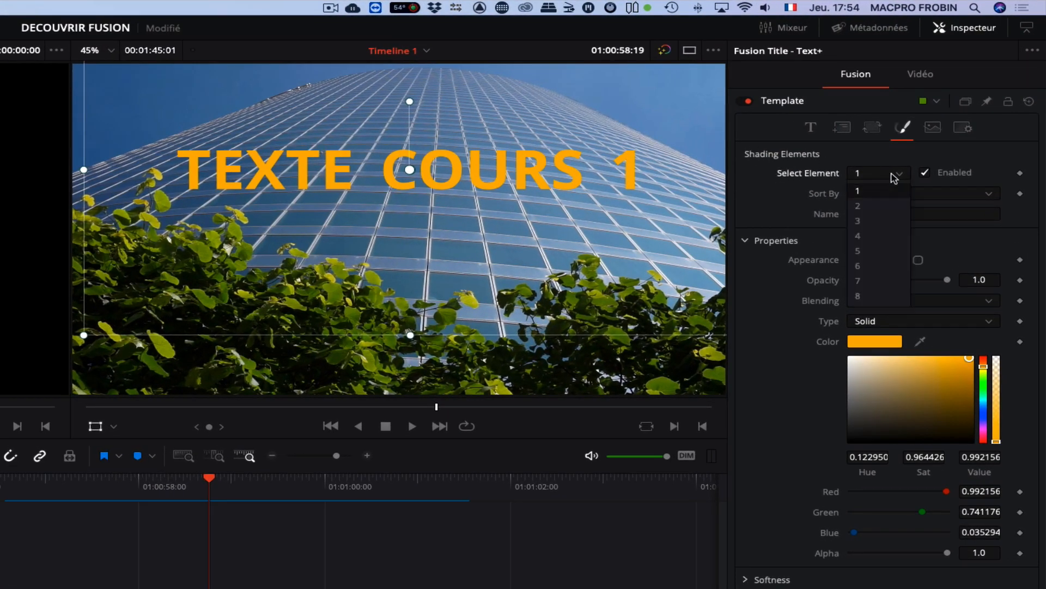
left_click(878, 209)
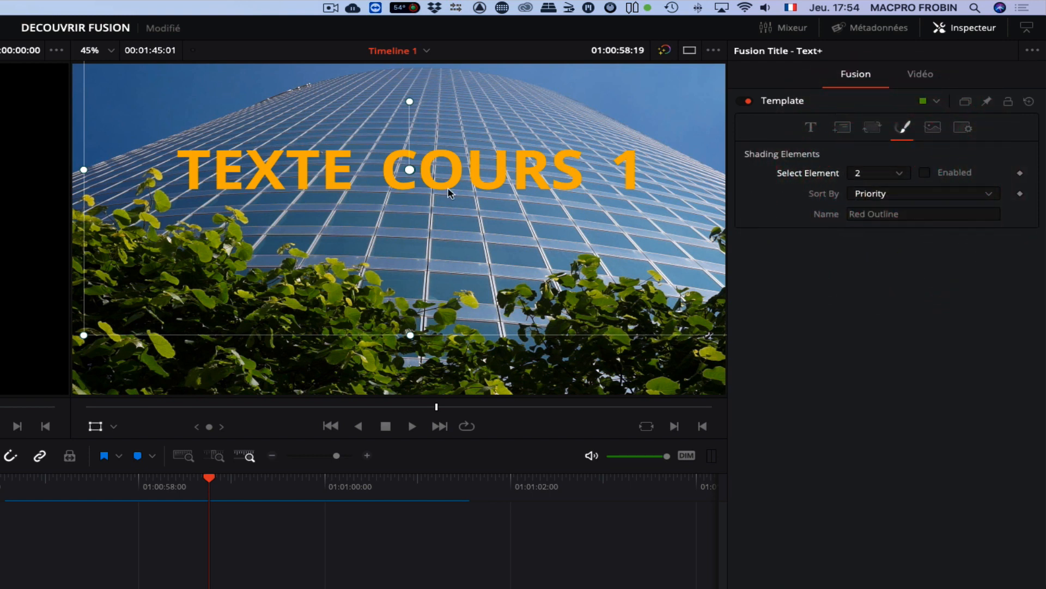
left_click(925, 173)
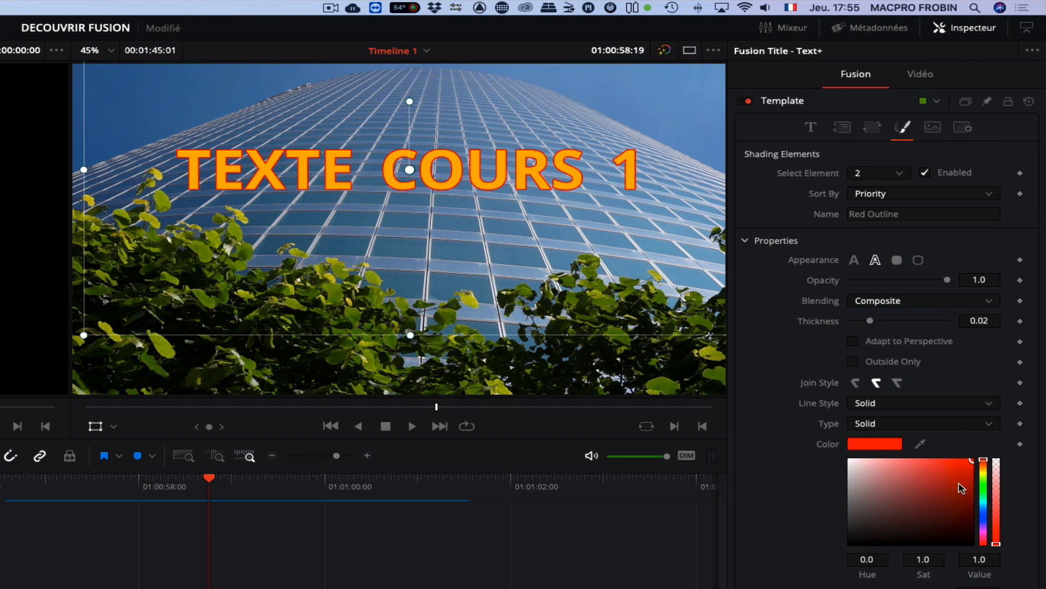
left_click_drag(986, 462, 993, 439)
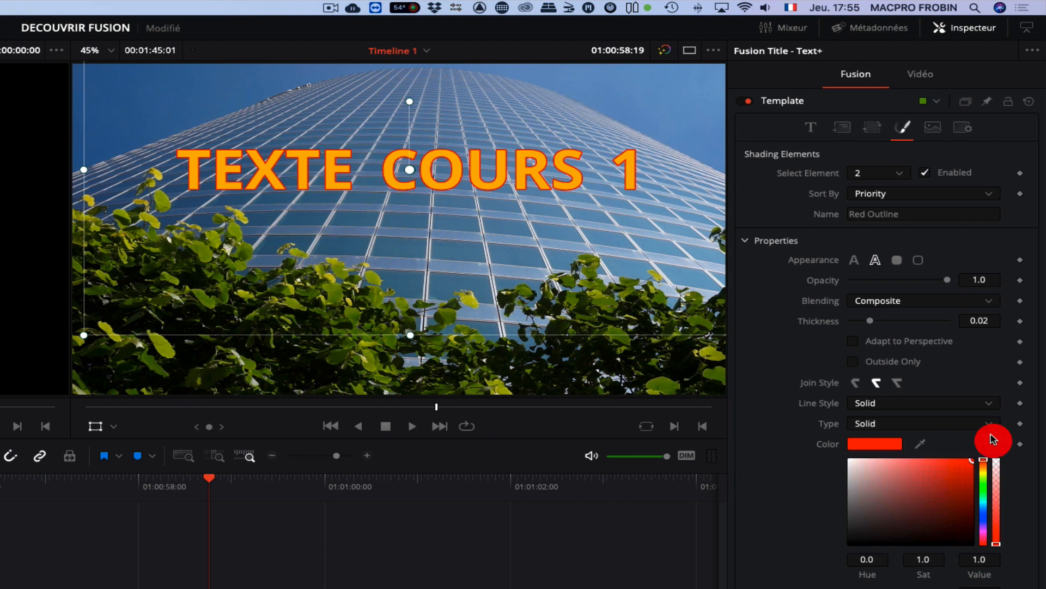
- Set shading element 2's appearance to text fill and its offset to X 0.021 and Y -0.027
left_click(855, 261)
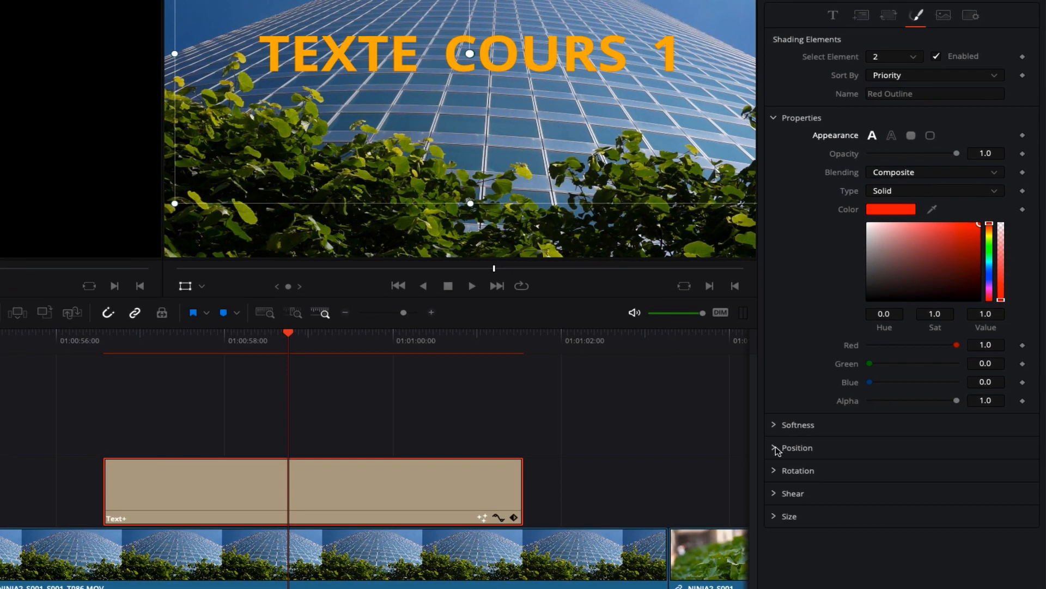
left_click(769, 479)
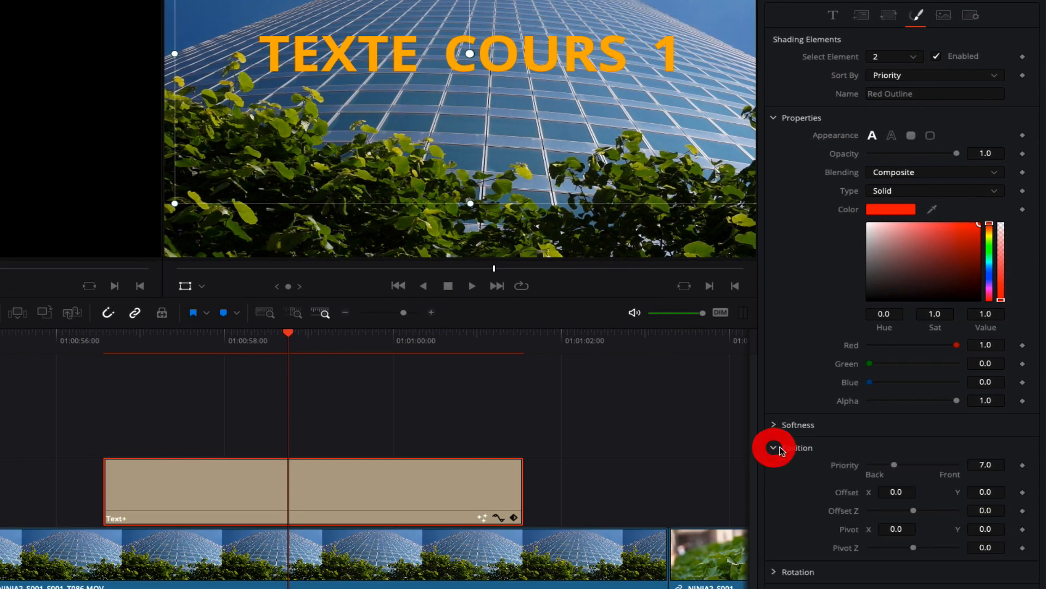
mouse_move(896, 493)
left_mouse_down()
mouse_move(911, 494)
mouse_move(850, 493)
mouse_move(901, 494)
left_mouse_up()
left_click_drag(981, 493, 978, 493)
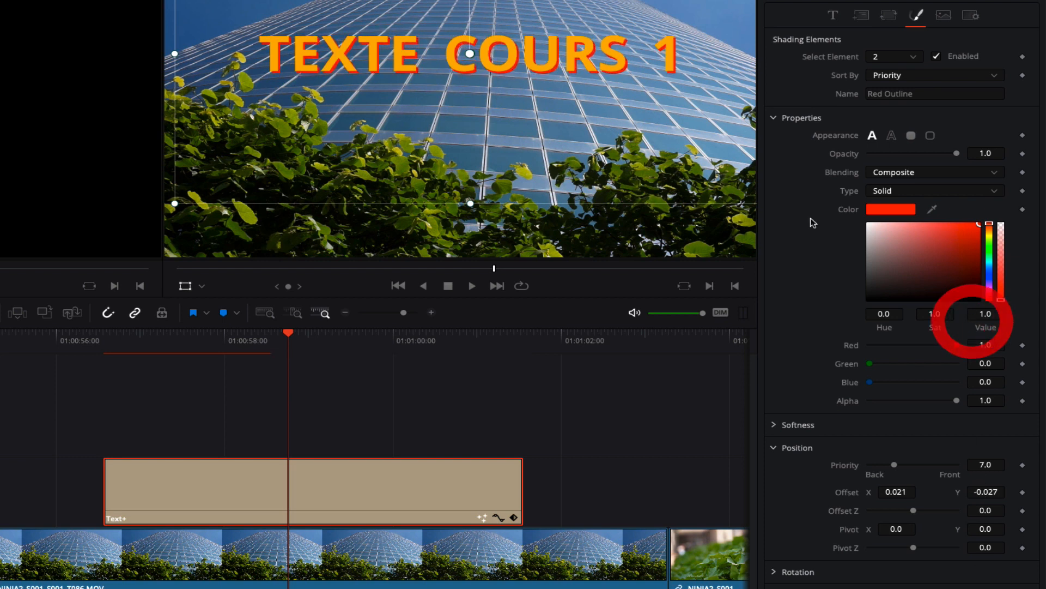
- Change shading element 2's color to black with saturation 0.0 and value 0.0
left_click(977, 223)
left_click_drag(979, 225, 949, 238)
left_click(891, 209)
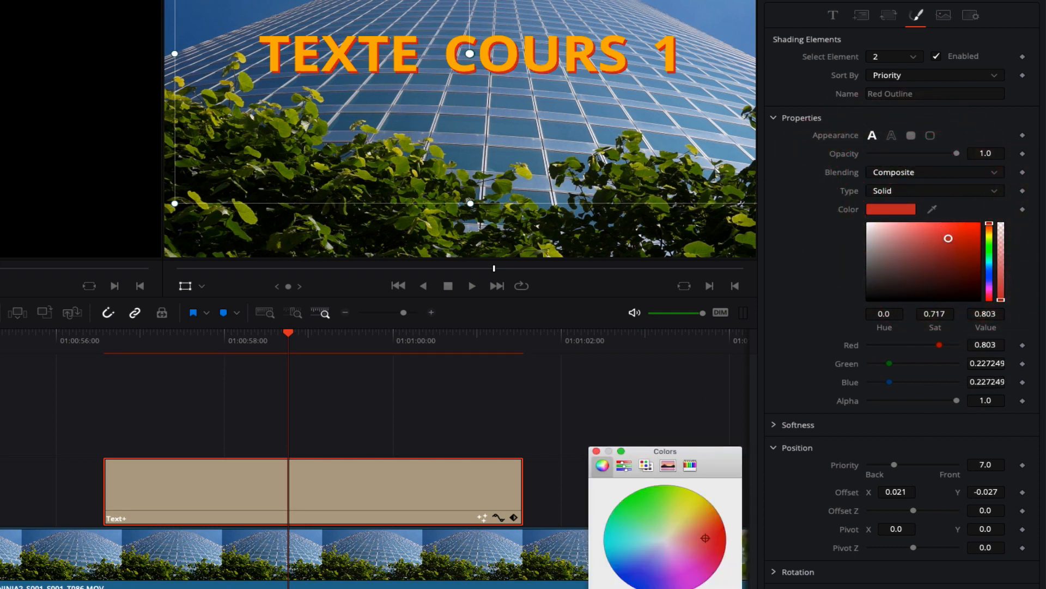
left_click_drag(702, 588, 606, 588)
left_click(721, 588)
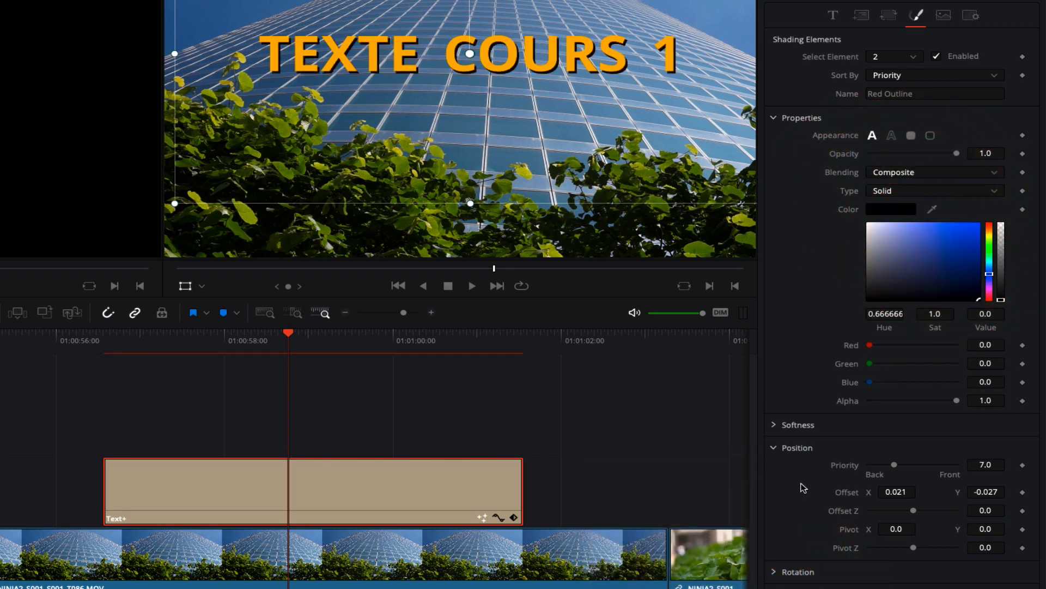
mouse_move(978, 300)
left_mouse_down()
mouse_move(978, 220)
mouse_move(888, 273)
mouse_move(851, 314)
left_mouse_up()
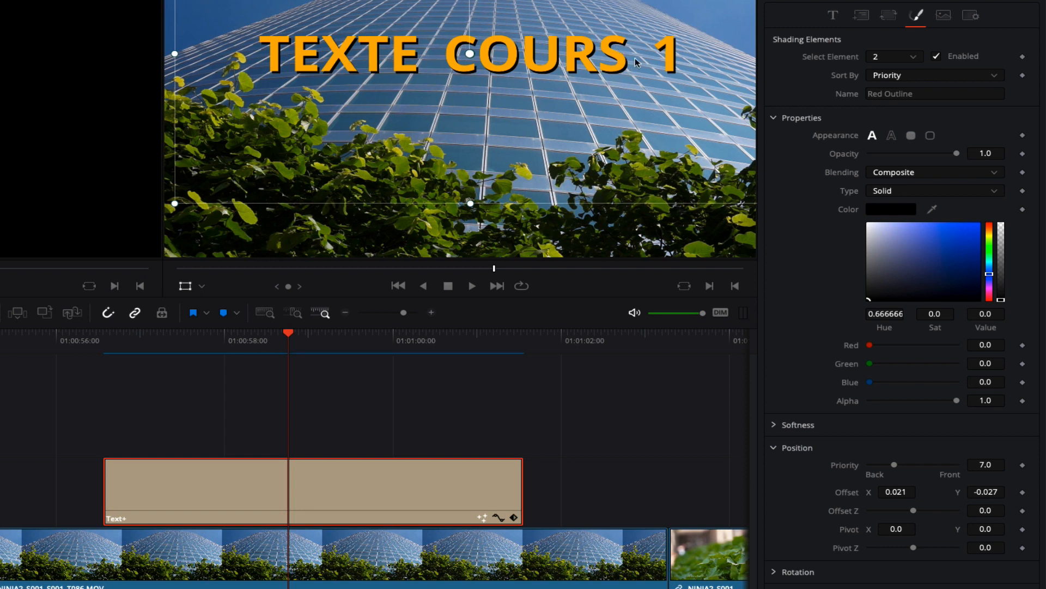
- Soften shading element 2 into a shadow with softness X 7.4 and Y 5.2
left_click(774, 426)
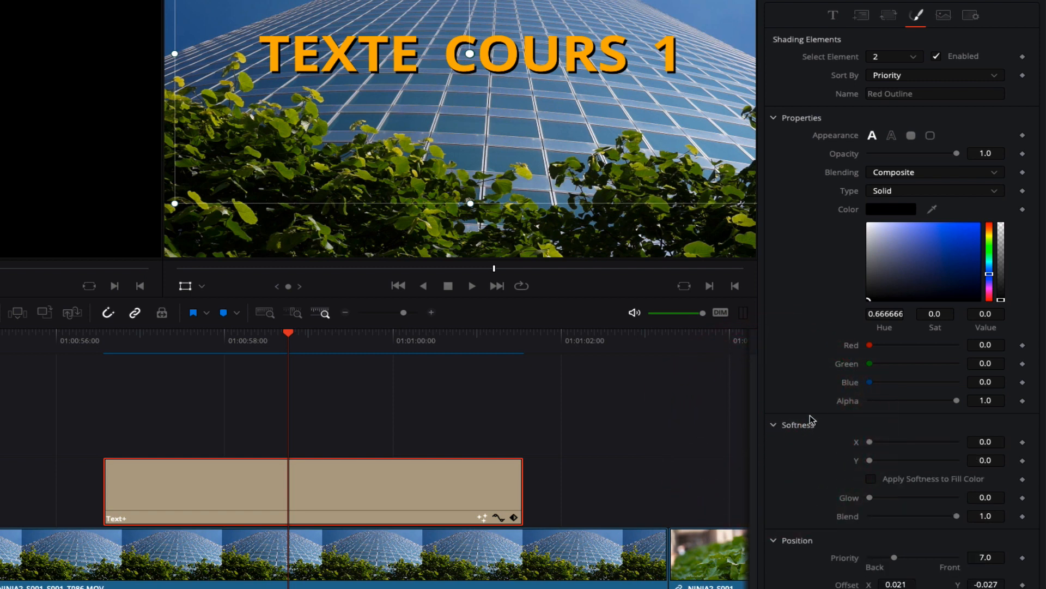
left_click_drag(870, 442, 891, 461)
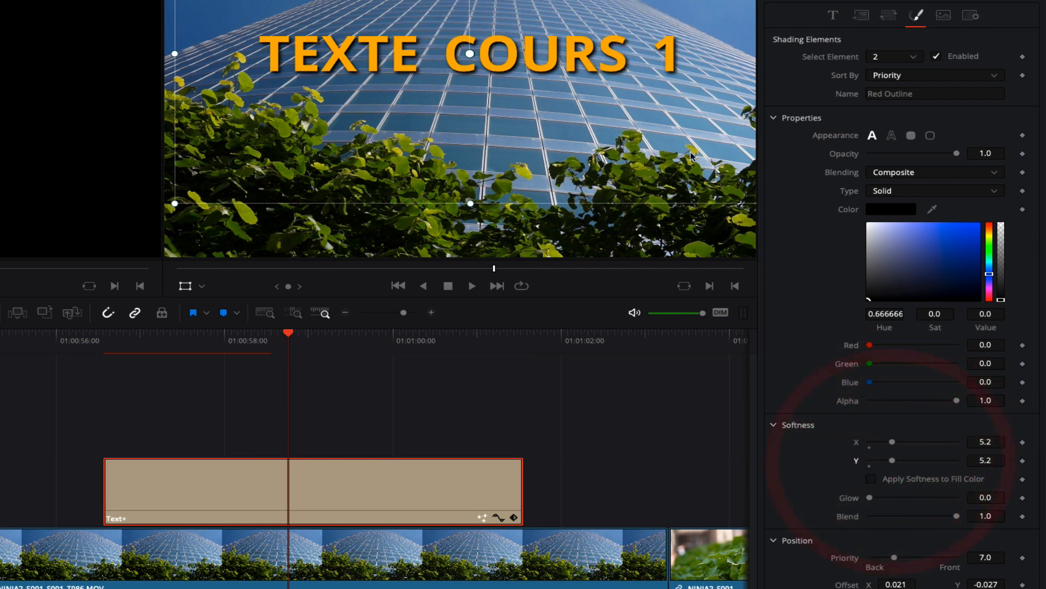
mouse_move(906, 446)
left_mouse_down()
mouse_move(917, 447)
mouse_move(876, 446)
mouse_move(902, 442)
left_mouse_up()
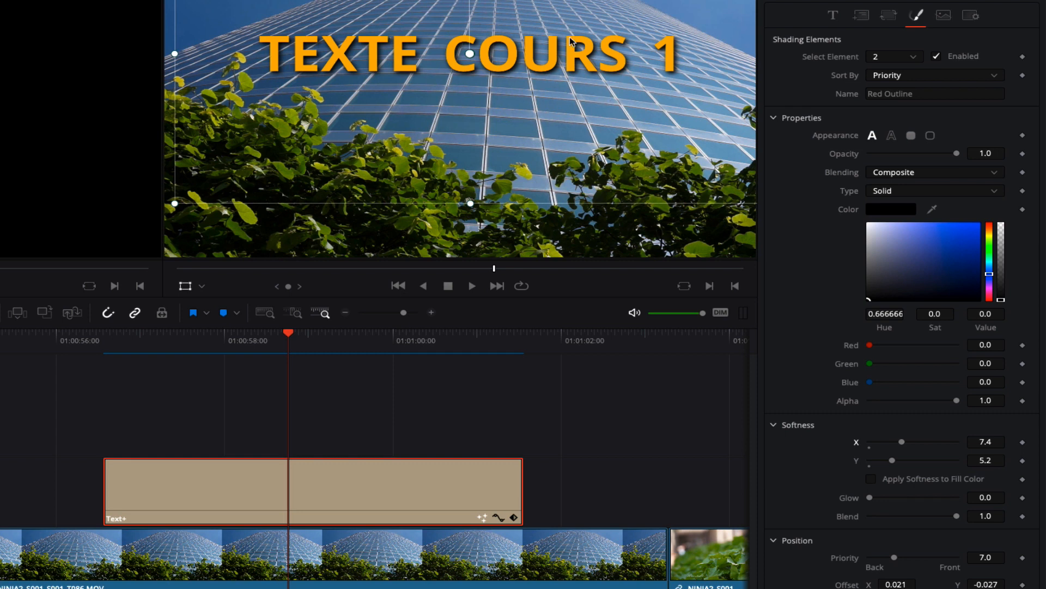
- Show the title's text settings and reposition the title slightly higher in the viewer using the Transformation overlay
left_click(833, 16)
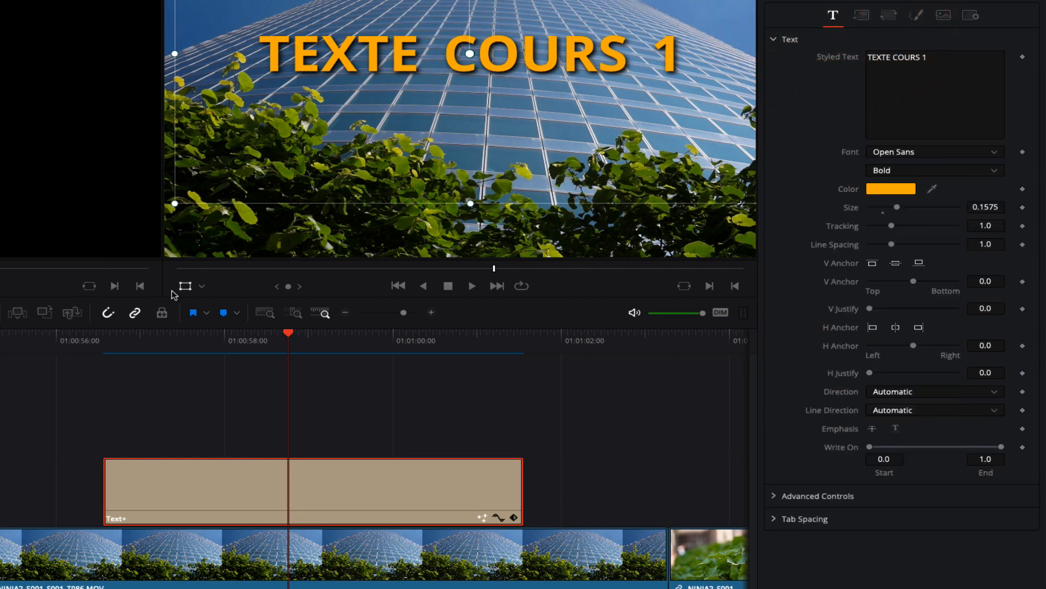
left_click(201, 285)
left_click(210, 305)
left_click(185, 287)
left_click(187, 287)
left_click_drag(470, 53, 455, 146)
left_click_drag(575, 147, 516, 43)
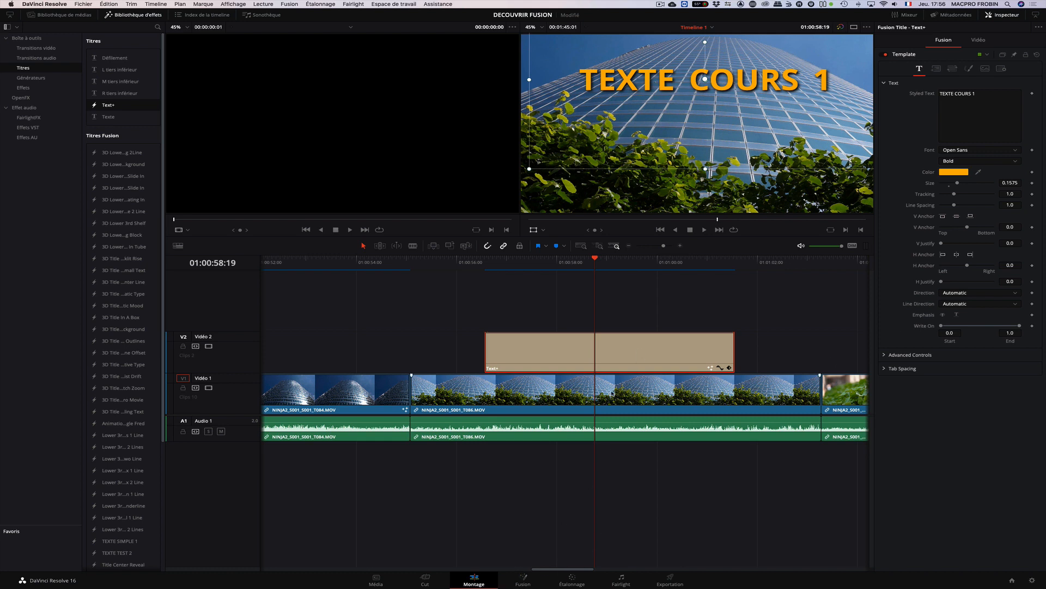
- Move the playhead to 01:01:07:20 on the green leaves clip and turn off the viewer's transform overlay
left_click_drag(544, 569, 595, 571)
left_click(604, 262)
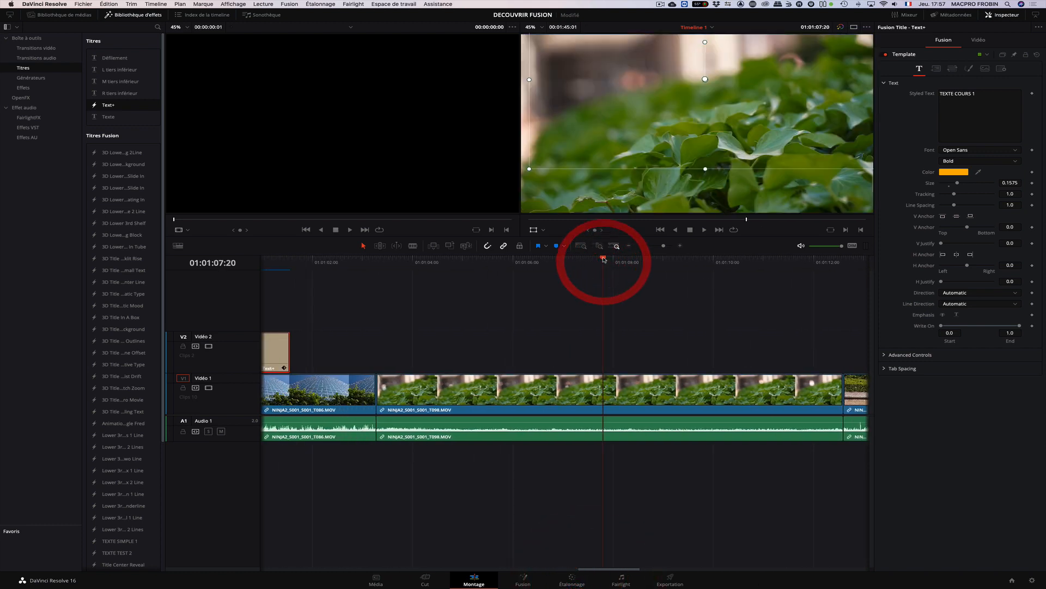
left_click(537, 229)
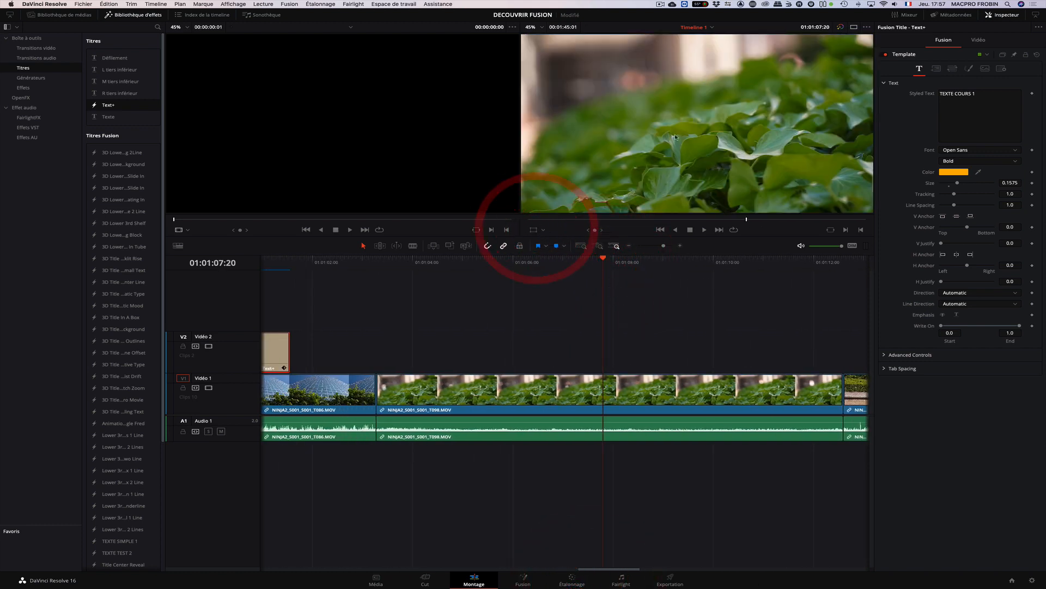
left_click(545, 230)
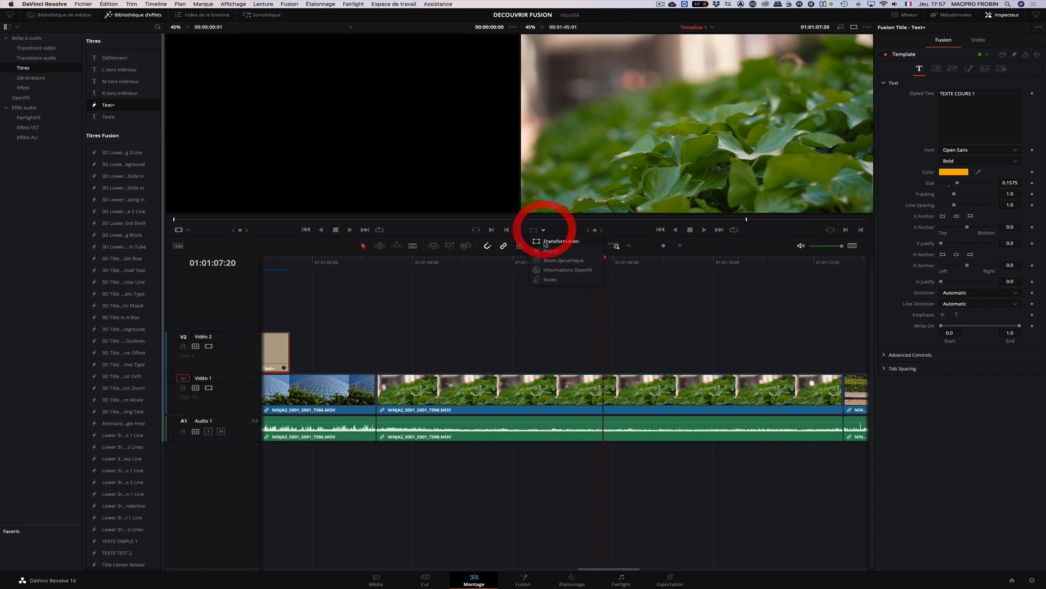
left_click(672, 115)
- Fit the whole timeline in view, select the clip NINJA2_S001_S001_T098.MOV and open it on the Fusion page
left_click(571, 384)
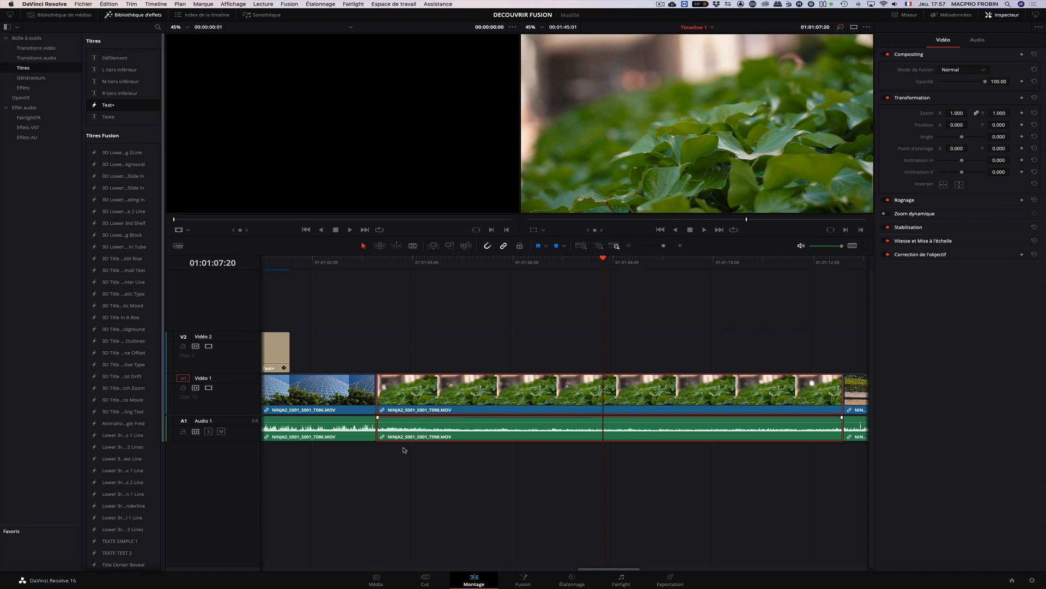
left_click(502, 349)
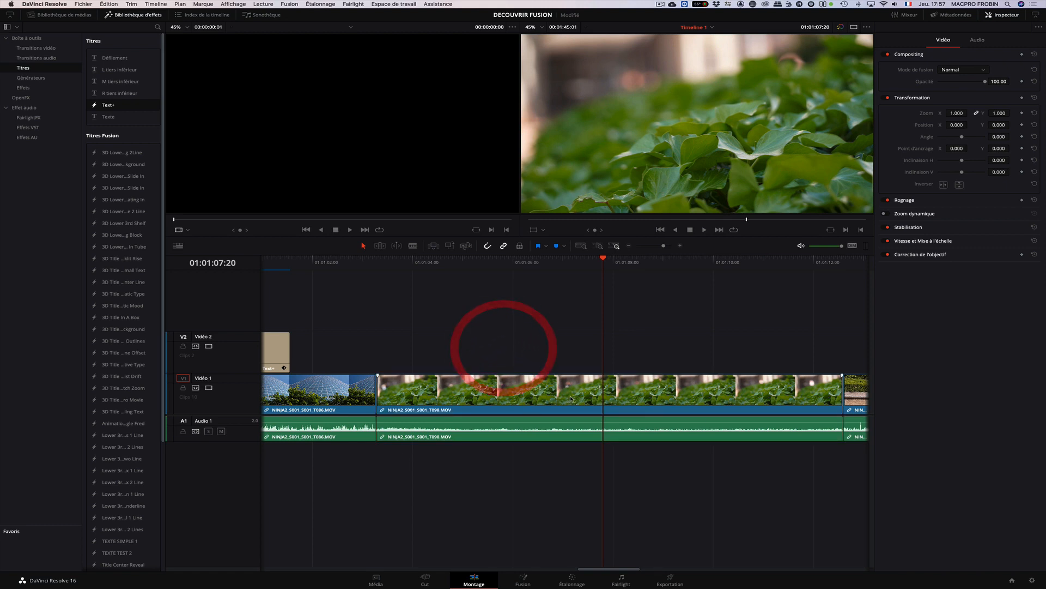
key("shift+z")
left_click(610, 388)
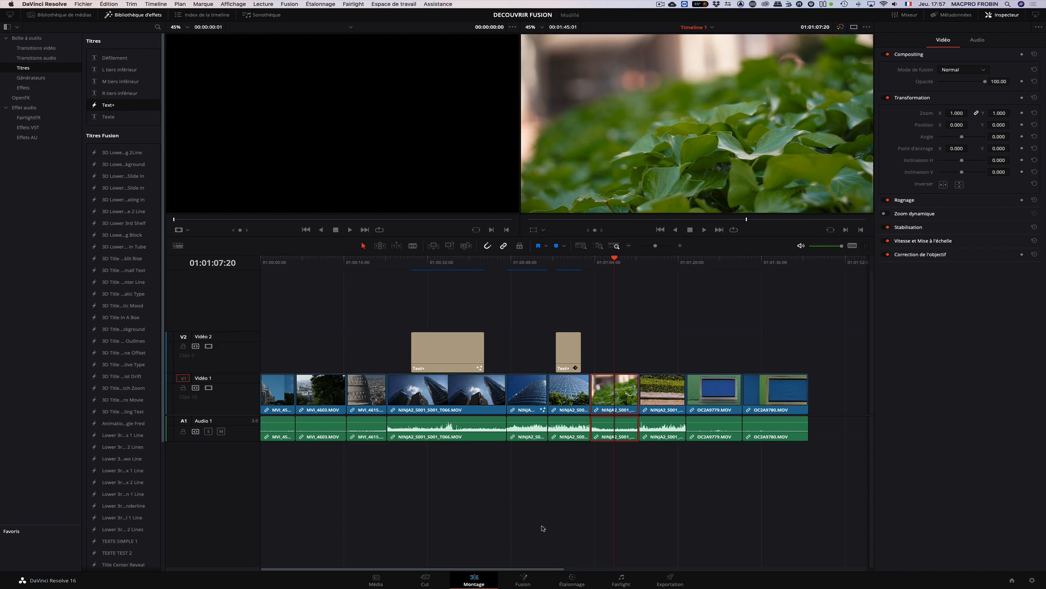
left_click(522, 580)
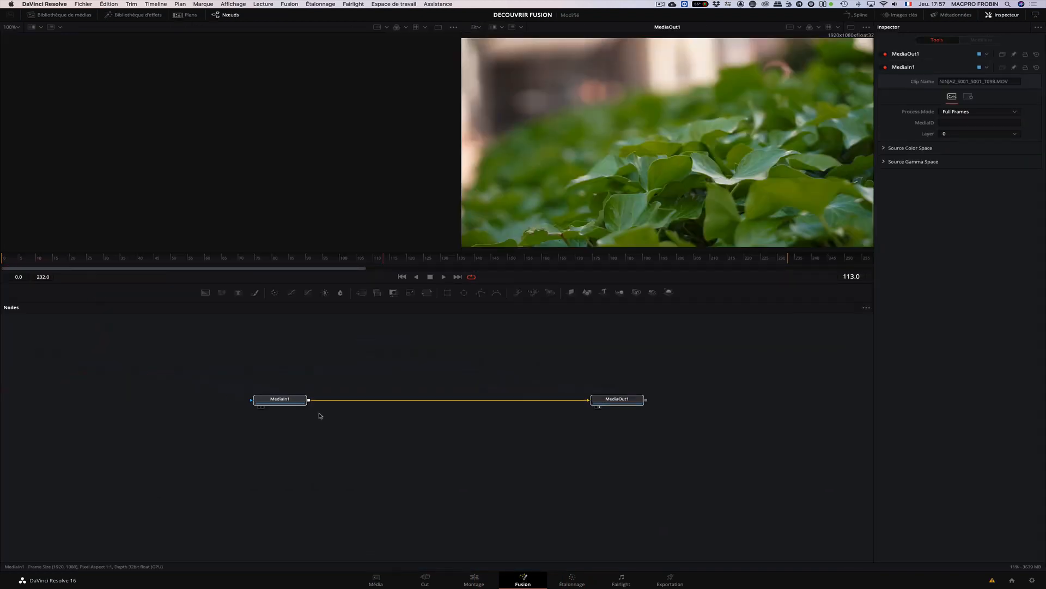
left_click_drag(320, 416, 260, 409)
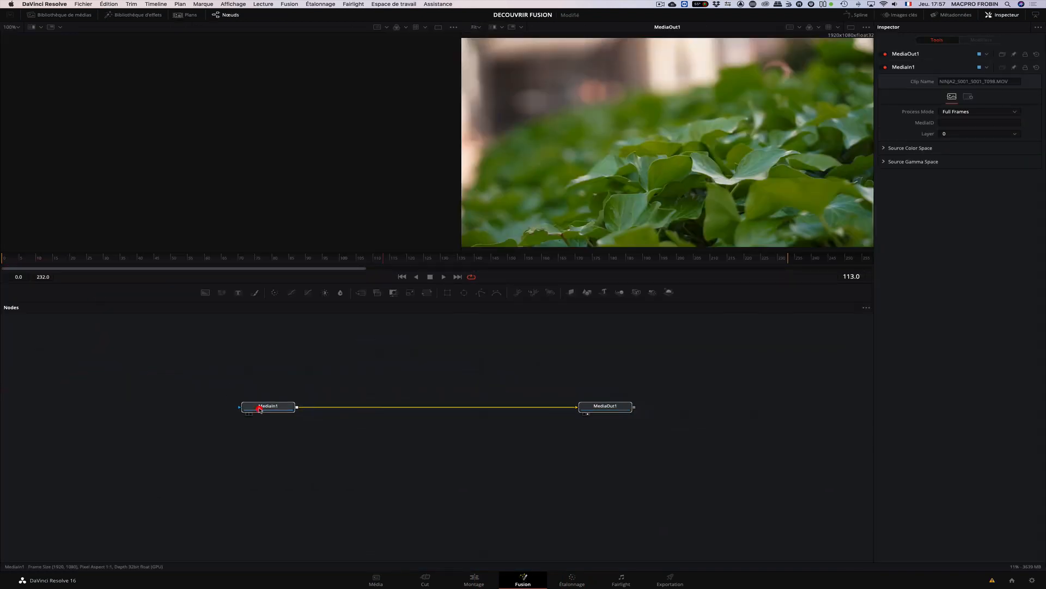
left_click(477, 579)
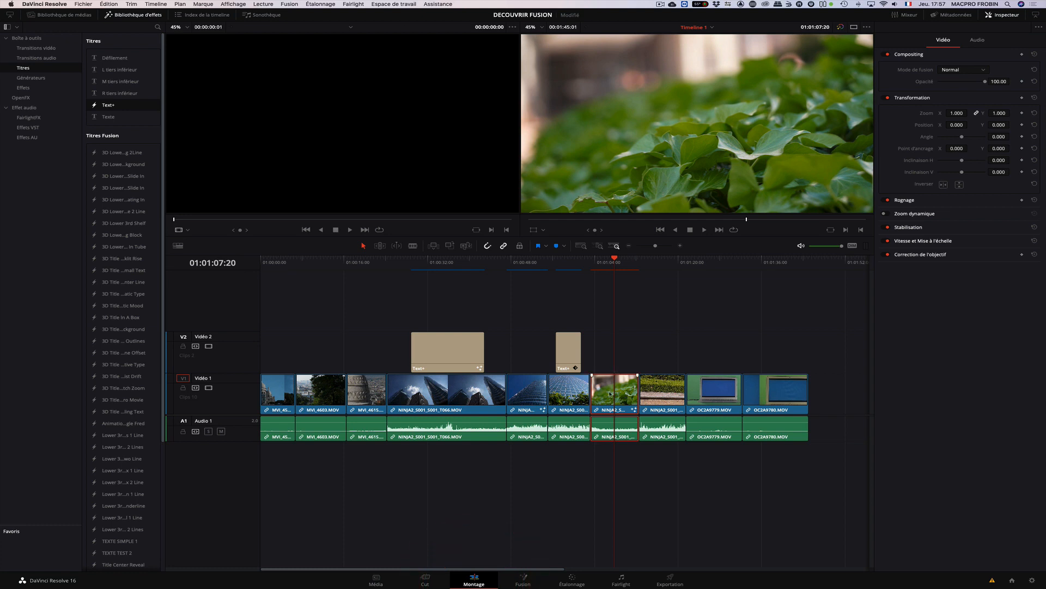
left_click(522, 578)
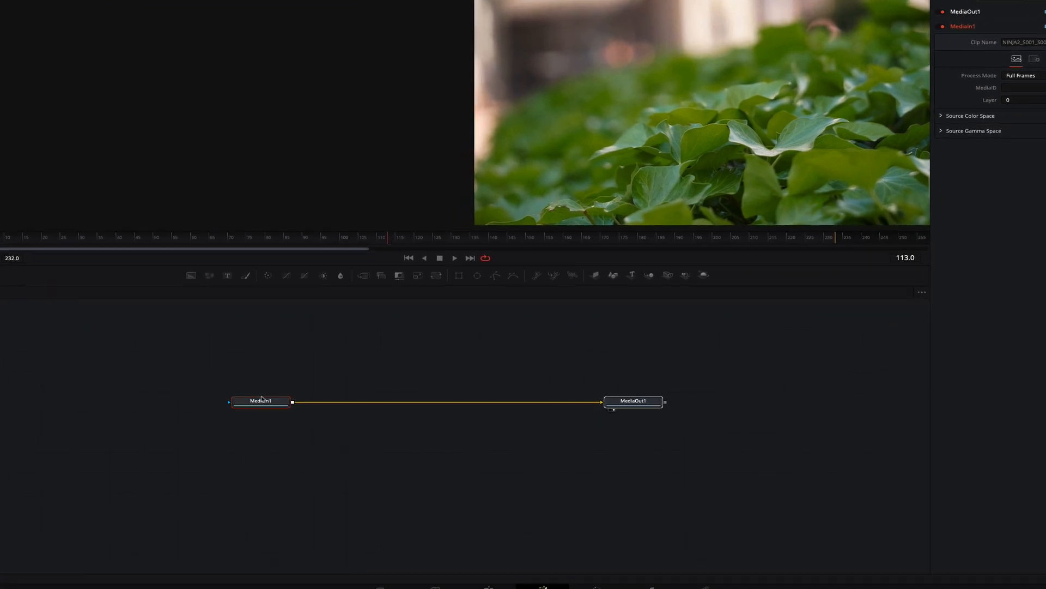
- Move the MediaIn1 node higher in the node graph and place MediaOut1 level with it
left_click_drag(229, 349, 282, 283)
left_click_drag(190, 367, 264, 290)
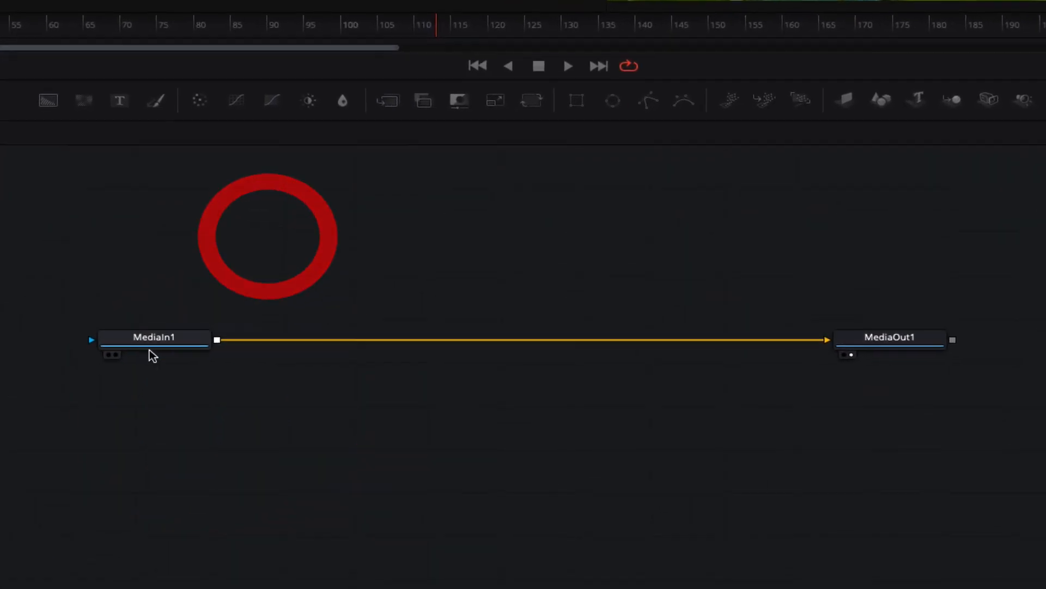
left_click_drag(245, 245, 218, 275)
left_click(214, 281)
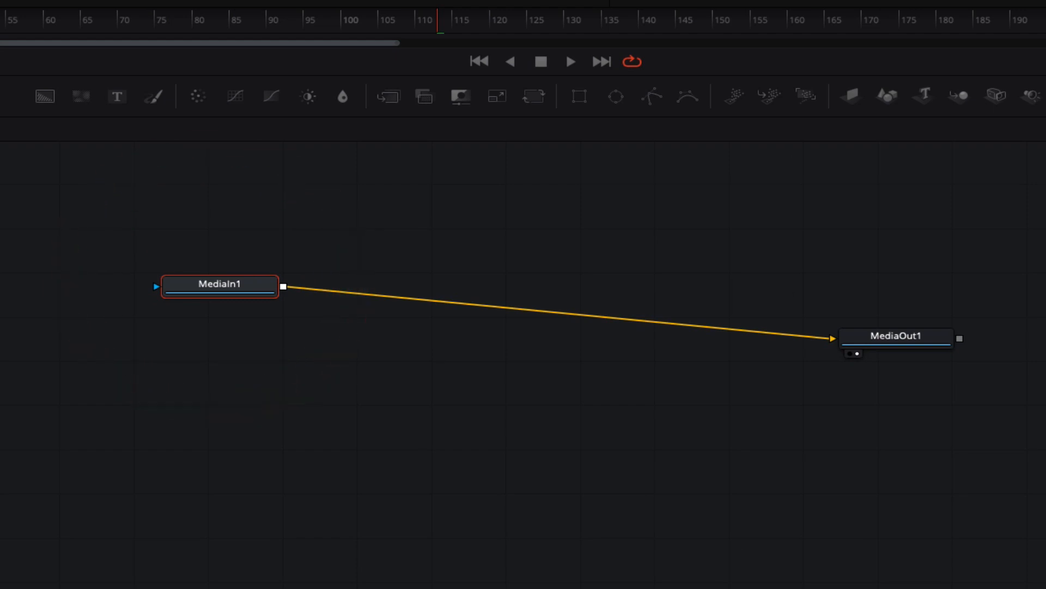
left_click_drag(911, 345, 999, 296)
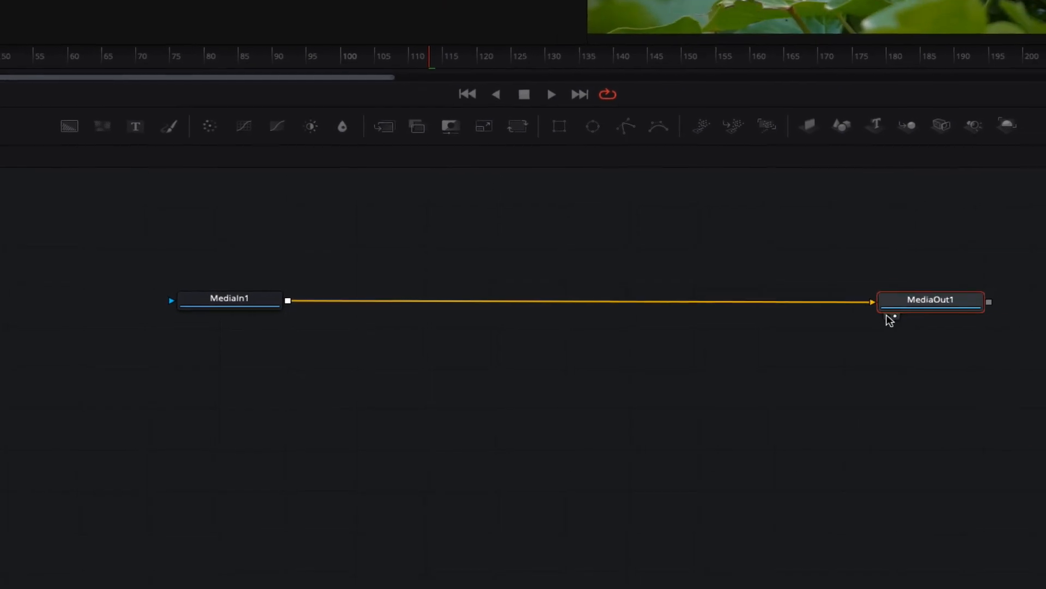
- Show MediaOut1 in the first viewer as well, and clear that viewer again
left_click(940, 303)
left_click(842, 330)
left_click(842, 330)
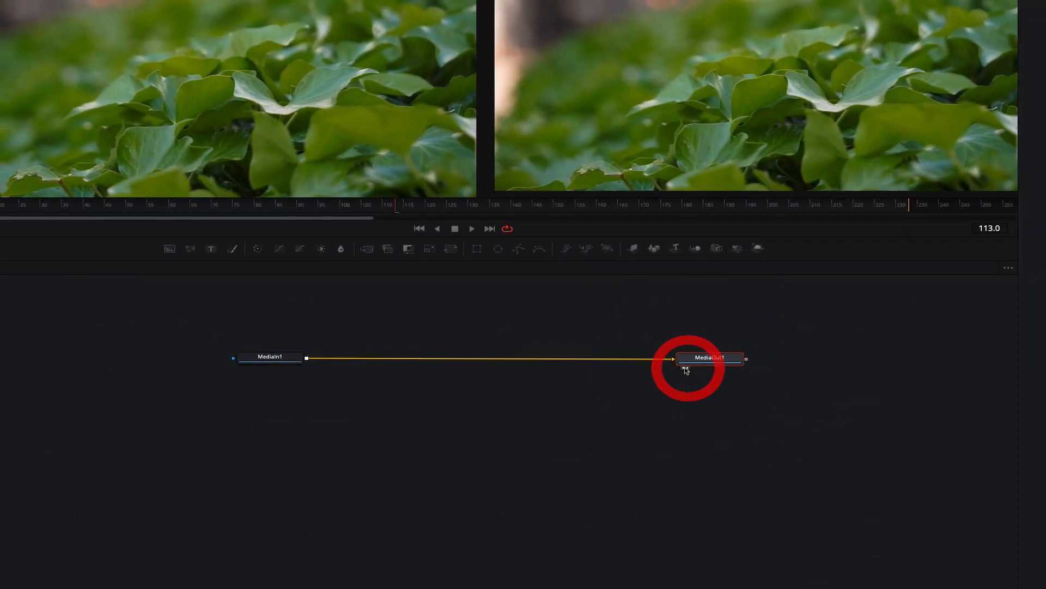
left_click(835, 329)
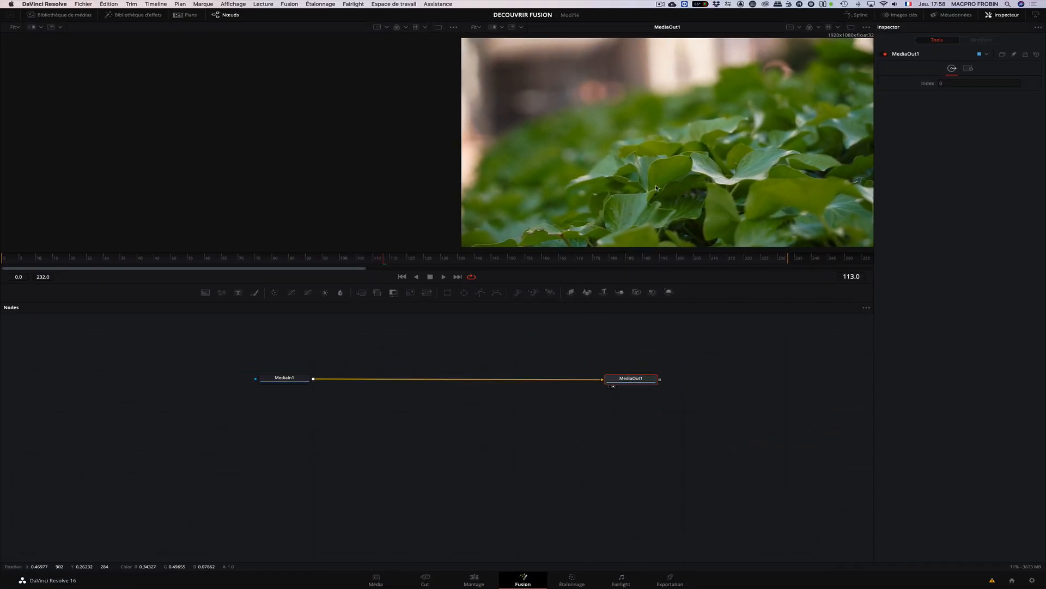
- Disconnect MediaIn1 from MediaOut1 and reposition the MediaOut1 node
left_click_drag(628, 379, 569, 375)
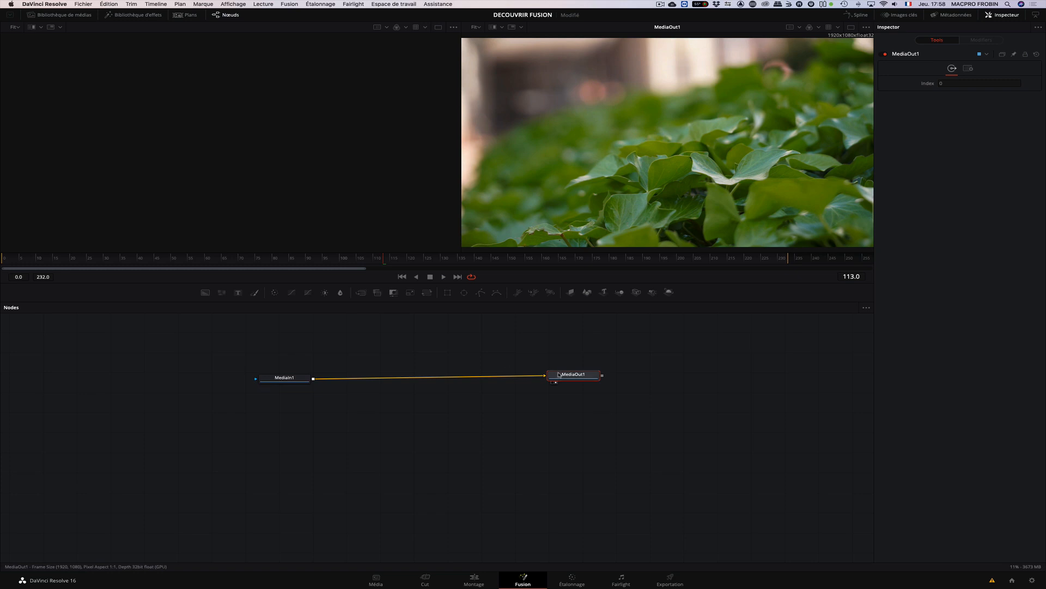
left_click(539, 378)
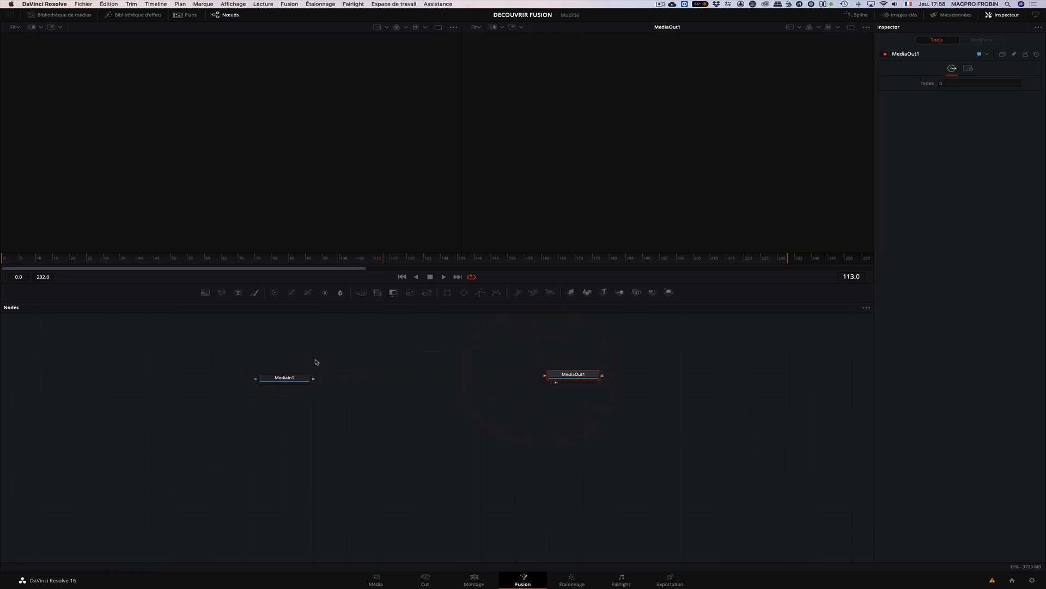
left_click_drag(572, 373, 623, 368)
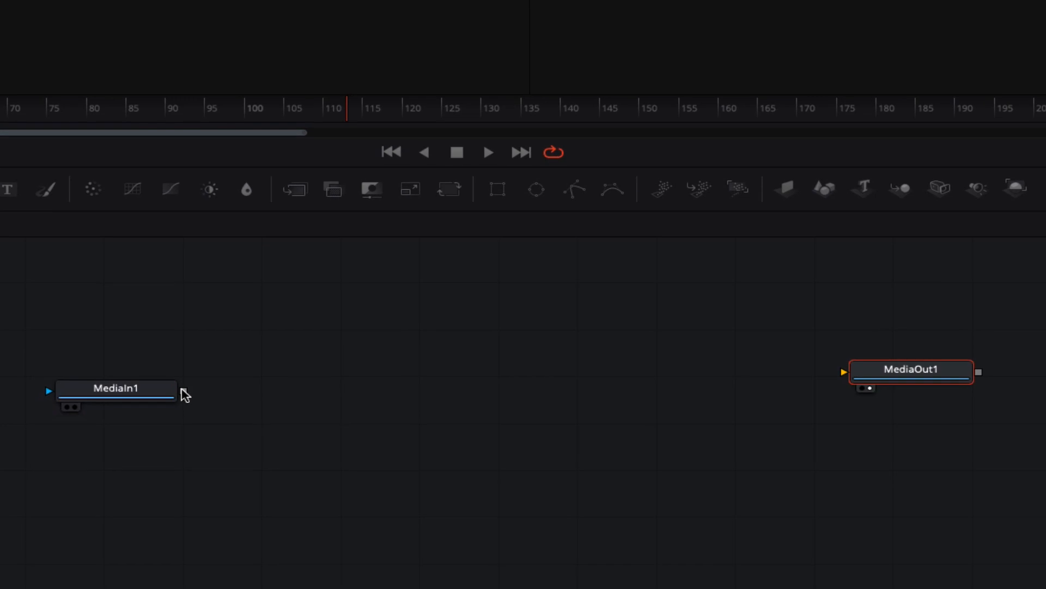
- Reconnect the MediaIn1 output to the MediaOut1 input
left_click(183, 389)
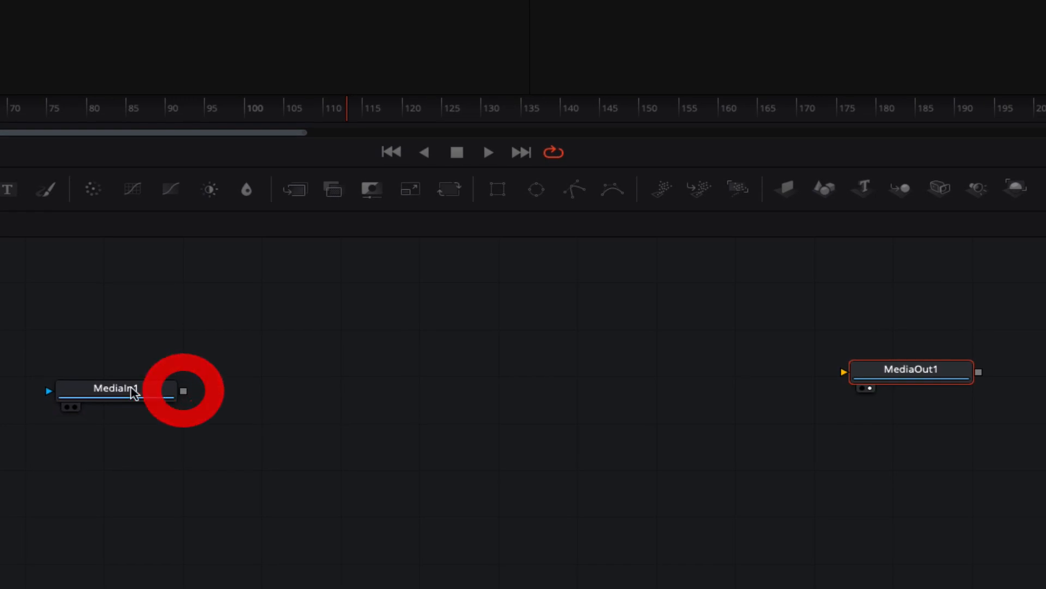
left_click(136, 390)
left_click_drag(184, 391, 843, 372)
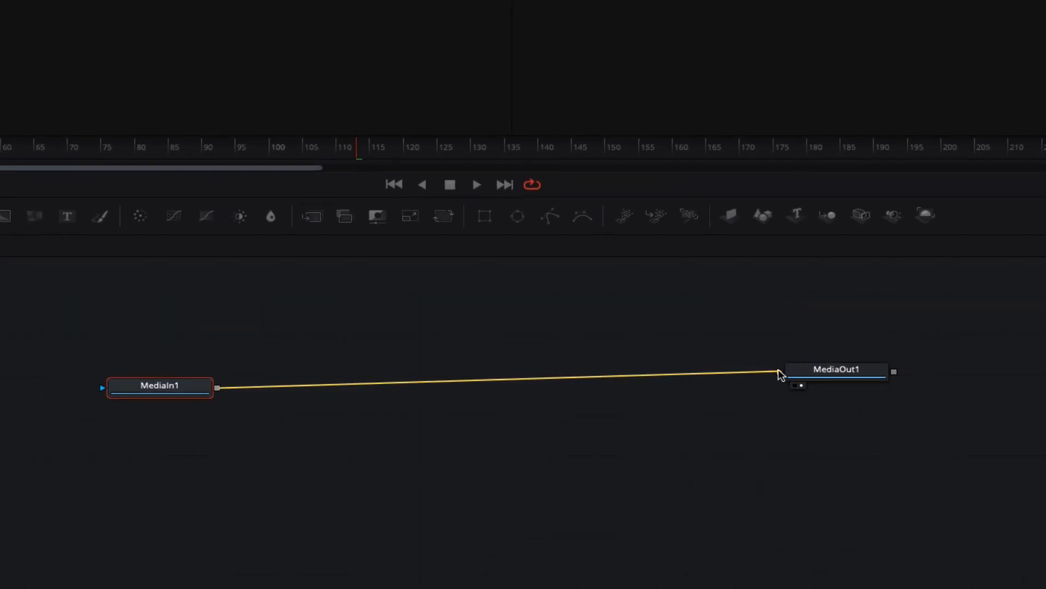
left_click_drag(779, 370, 779, 371)
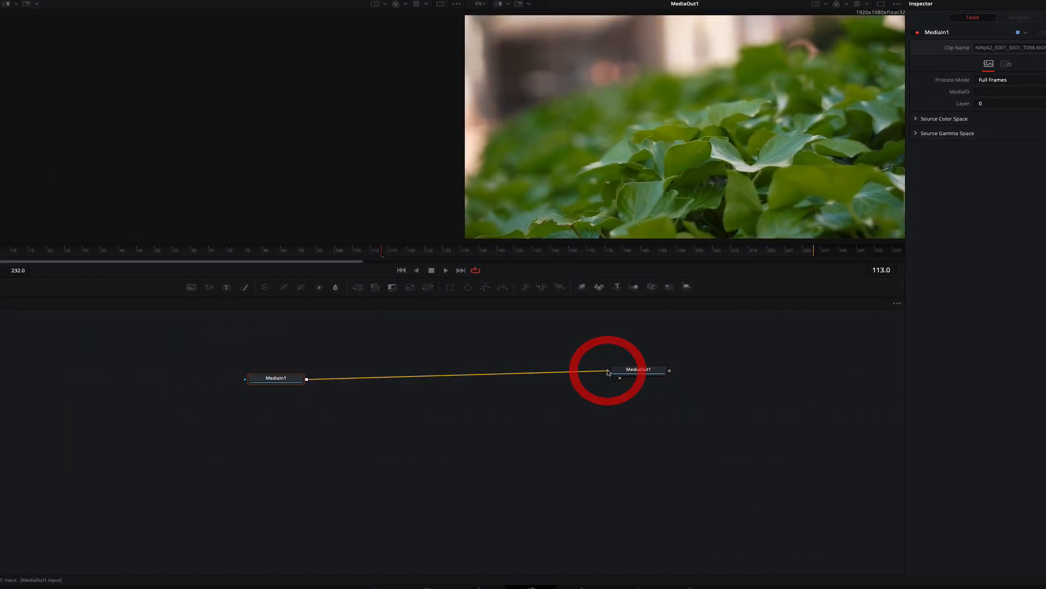
- Select MediaOut1 and MediaIn1 in turn to view each node's settings, finishing on MediaOut1
left_click(636, 370)
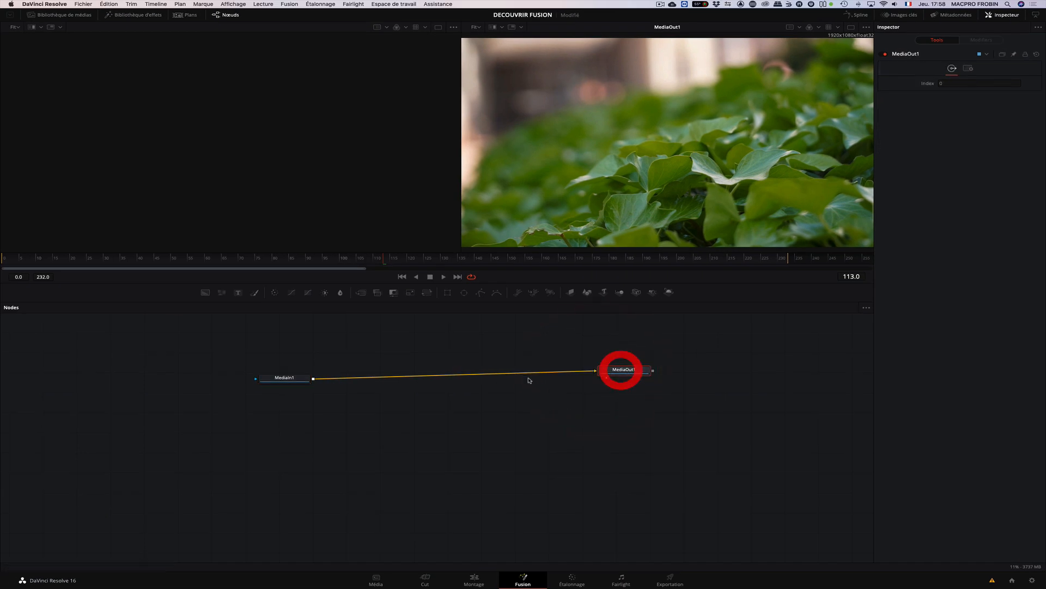
left_click(299, 377)
left_click(629, 371)
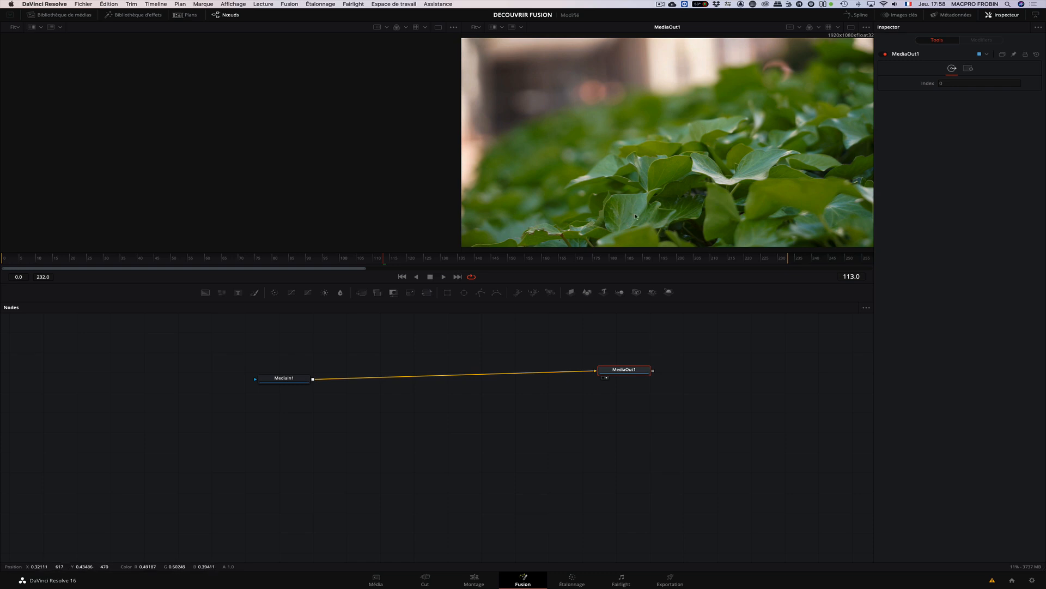
left_click(626, 370)
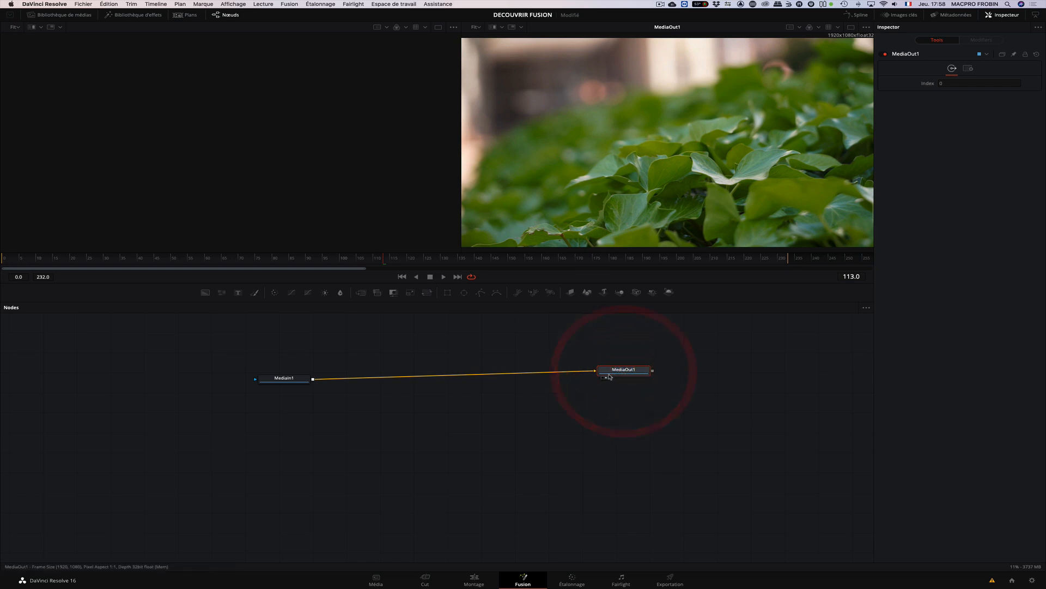
- Toggle MediaOut1's display in the second viewer off and back on, and select MediaIn1
left_click(606, 378)
left_click(606, 379)
left_click(606, 378)
left_click(606, 378)
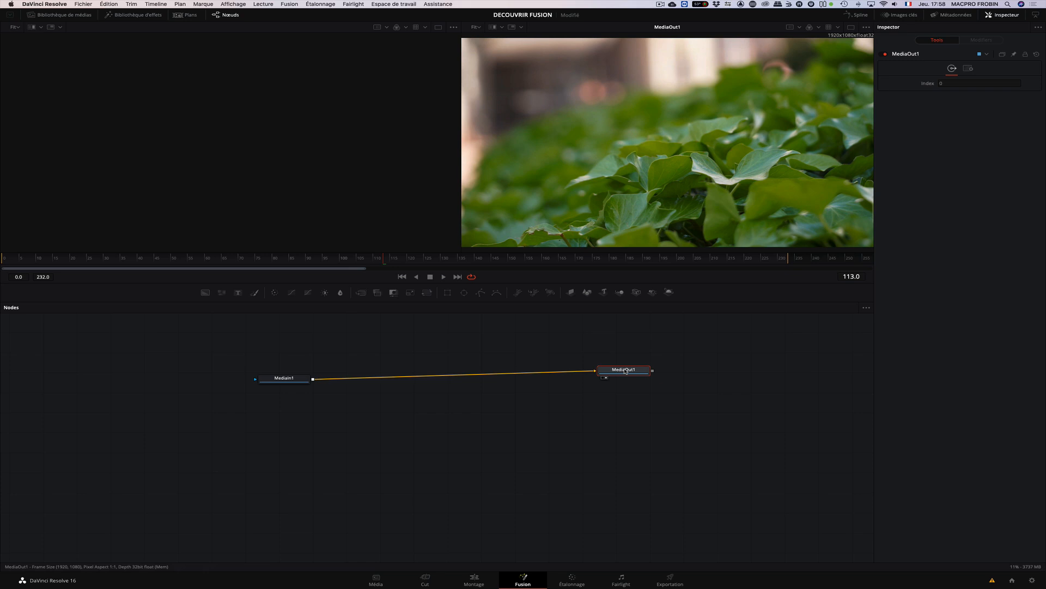
left_click(606, 378)
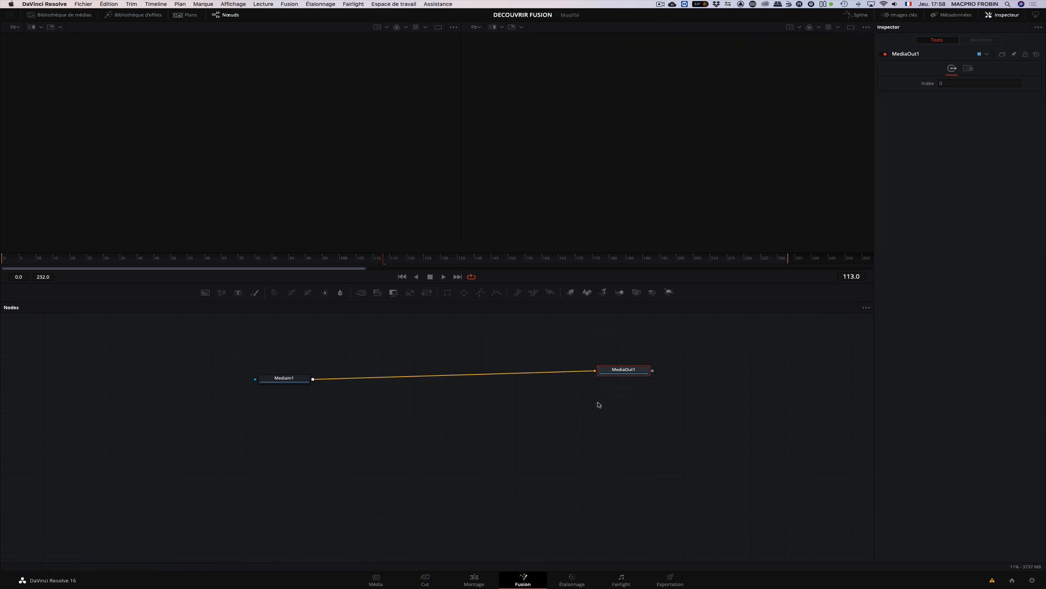
key("2")
left_click(284, 380)
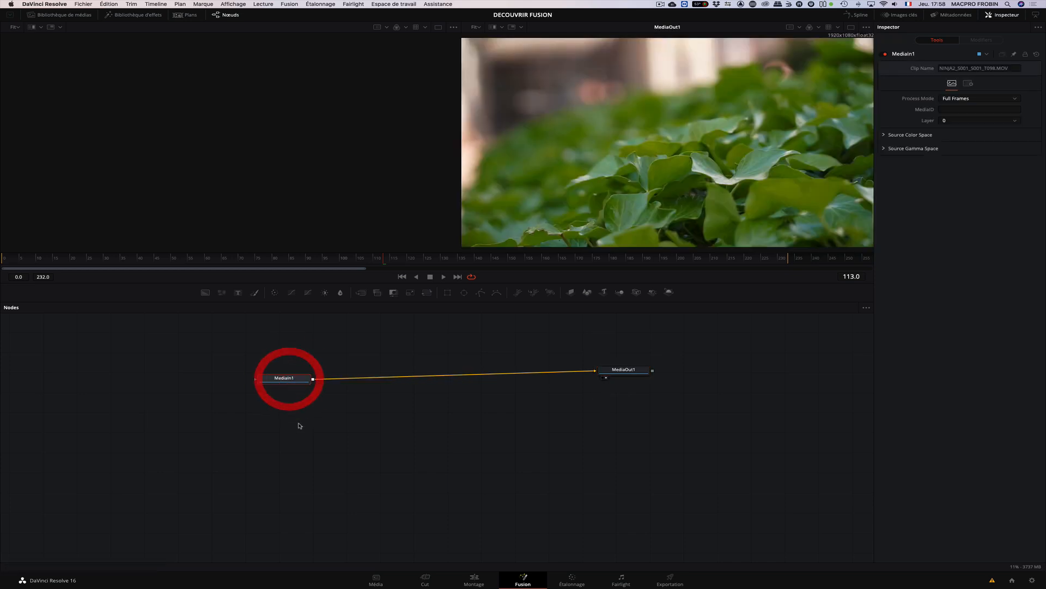
- Display the MediaIn1 node in the second viewer and the MediaOut1 node in the first viewer
left_click(274, 380)
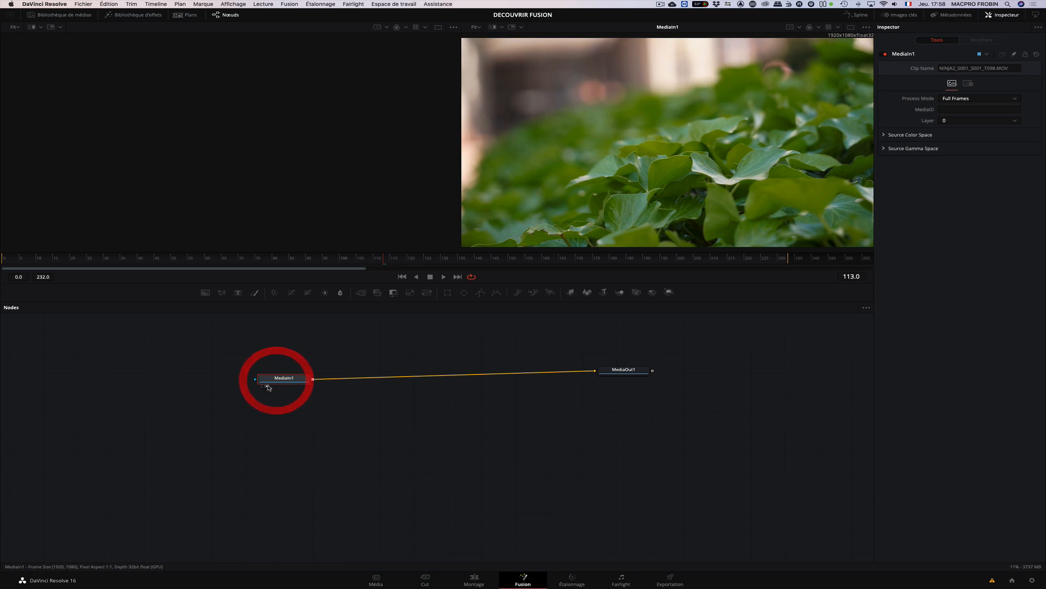
left_click(288, 380)
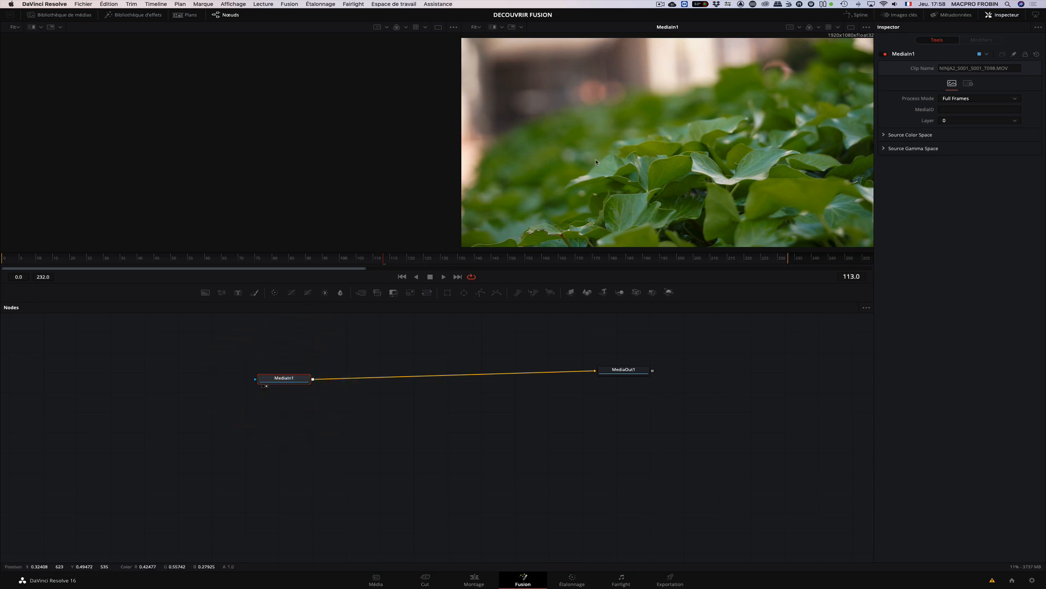
left_click(630, 371)
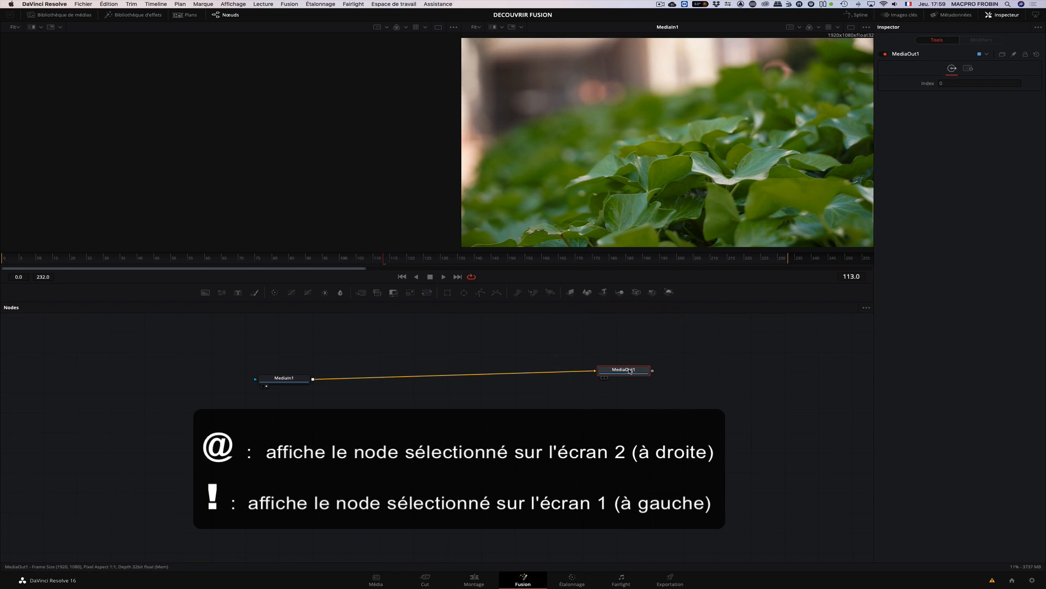
key("exclam")
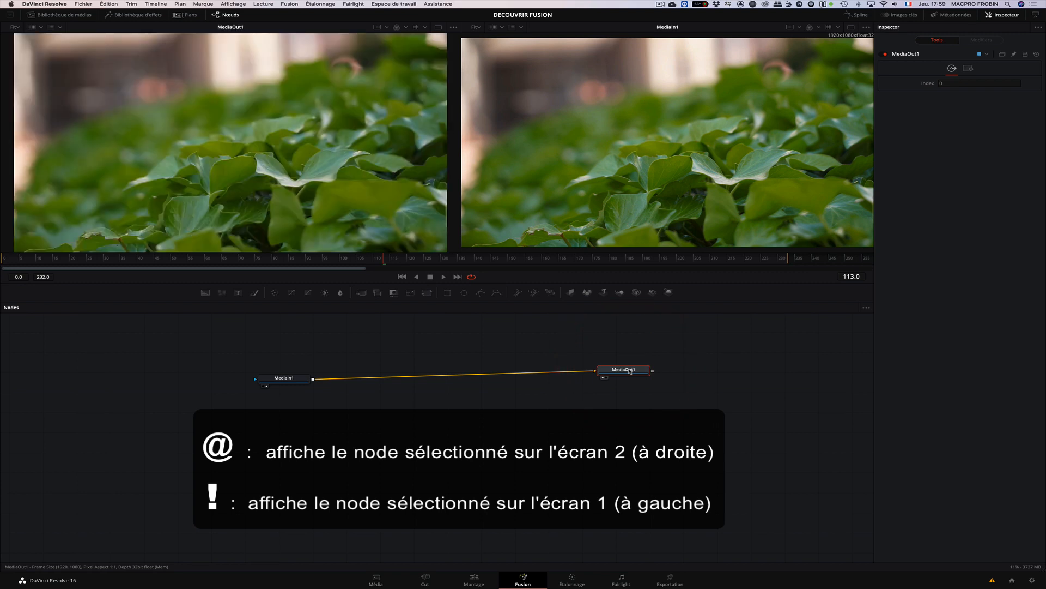
- Display MediaOut1 in the second viewer only, and move its node level with MediaIn1
left_click(630, 372)
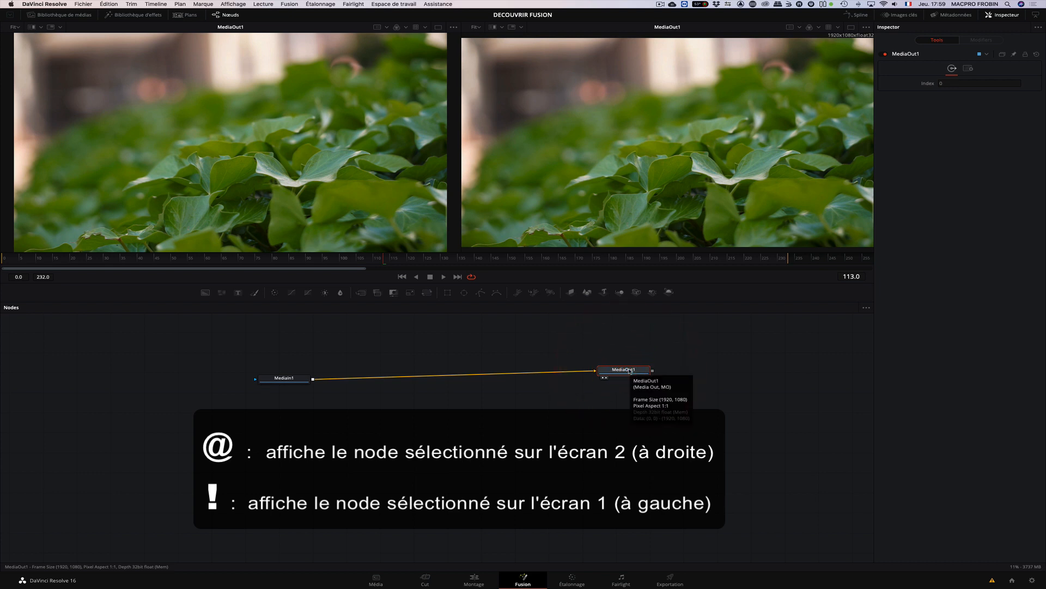
key("exclam")
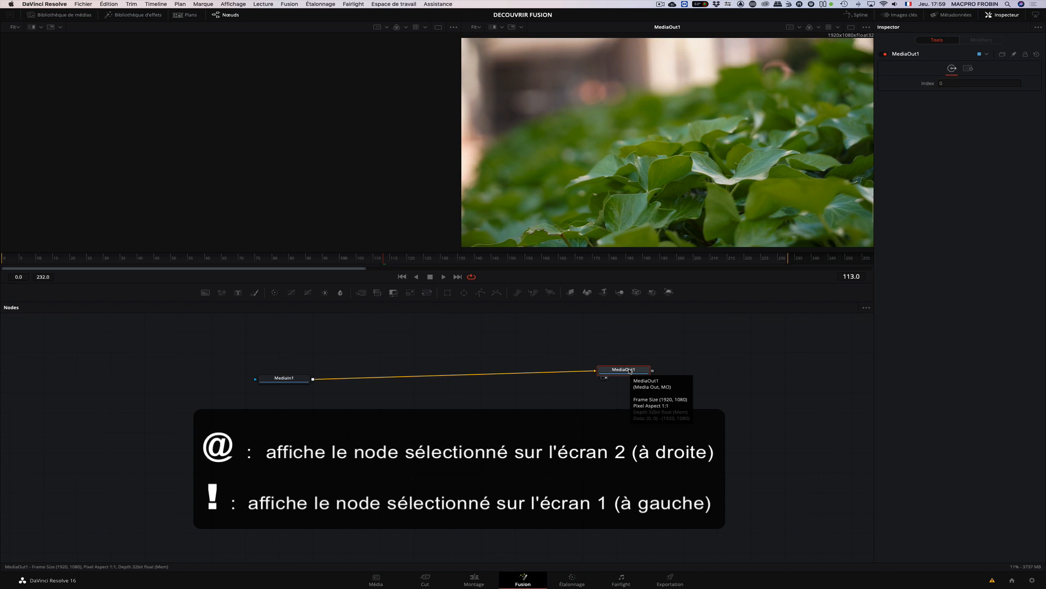
left_click_drag(631, 371, 638, 378)
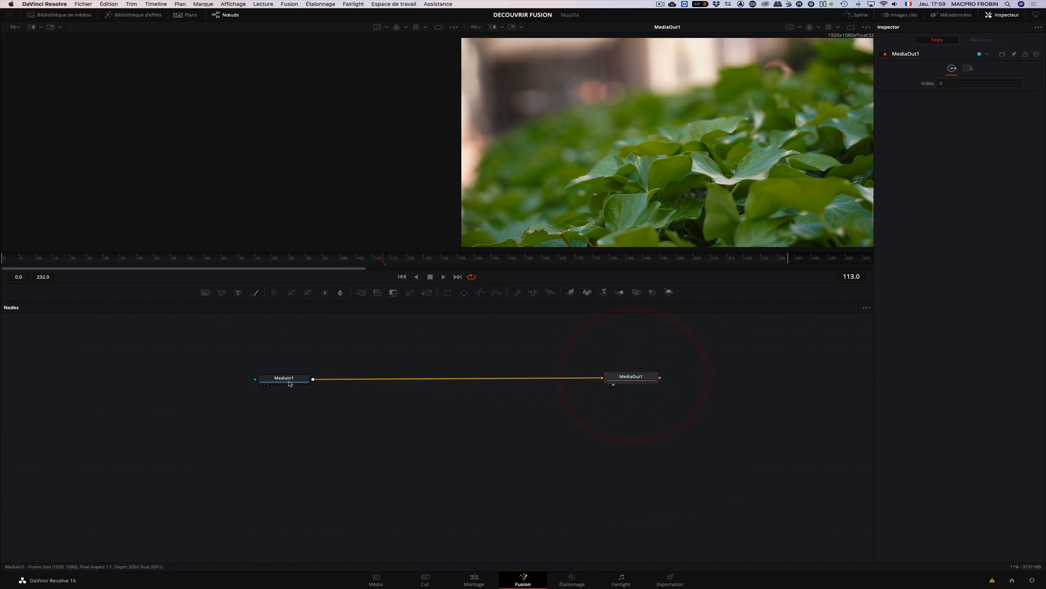
- Display MediaIn1 in the first viewer to compare it with MediaOut1 in the second
left_click(246, 168)
key("1")
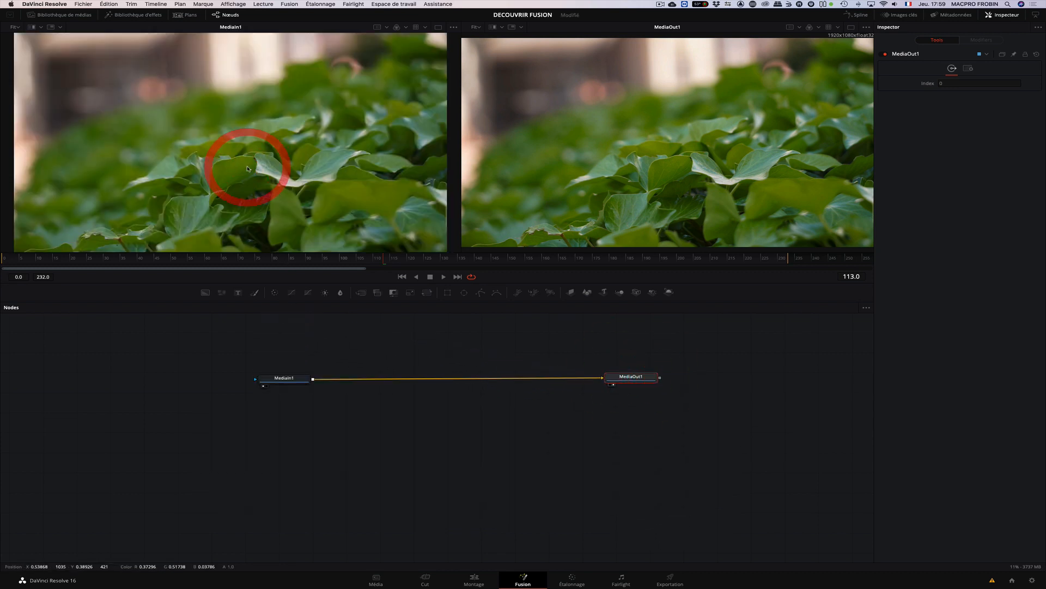
left_click(270, 203)
left_click(678, 197)
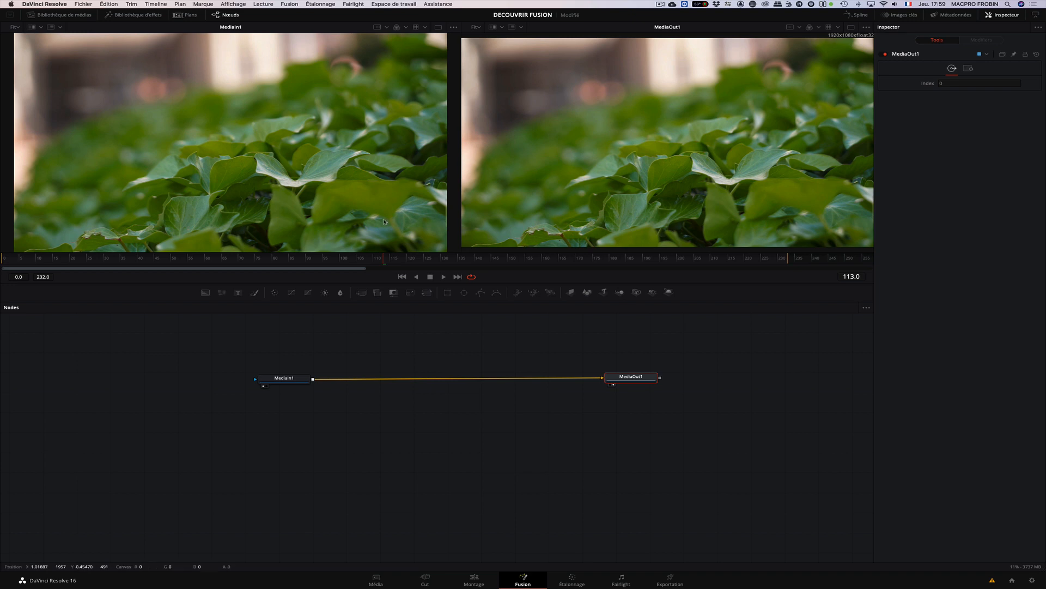
- Rearrange the layout for a larger image, with a taller viewer area, no Inspector and a single viewer
left_click_drag(408, 282, 452, 298)
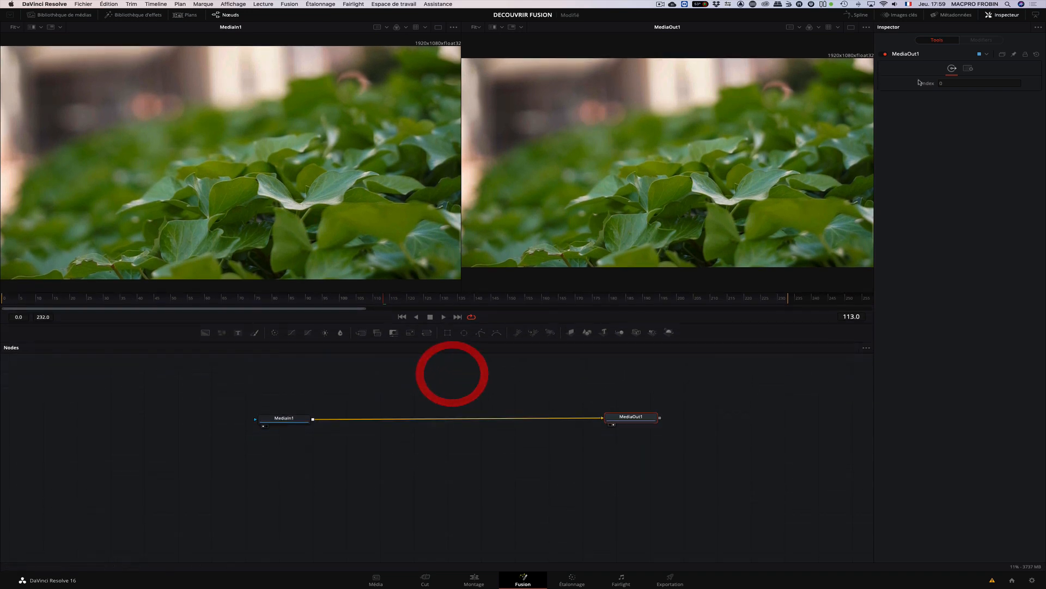
left_click(1007, 14)
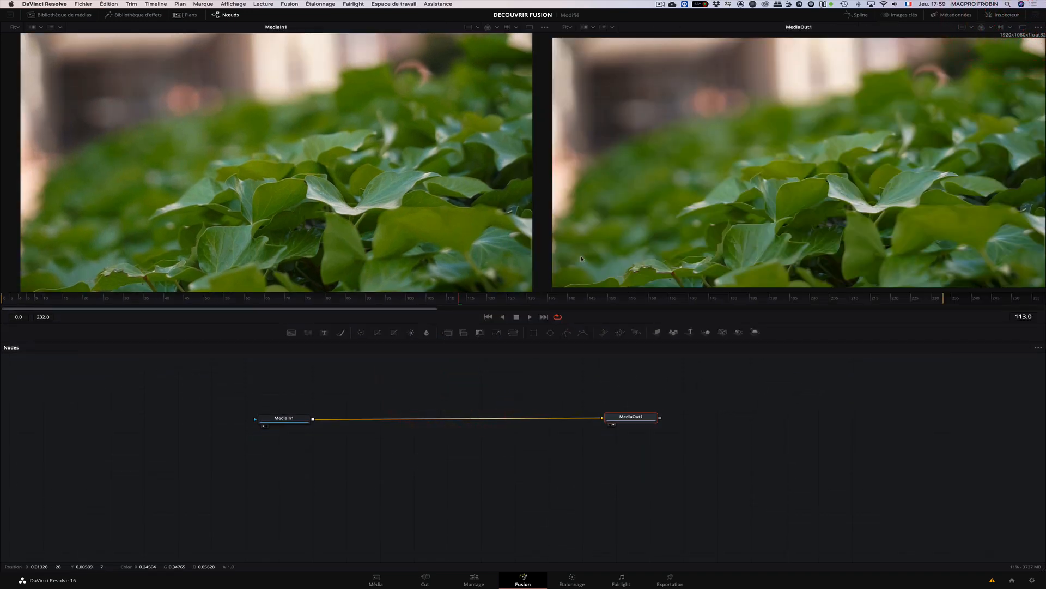
left_click(1022, 28)
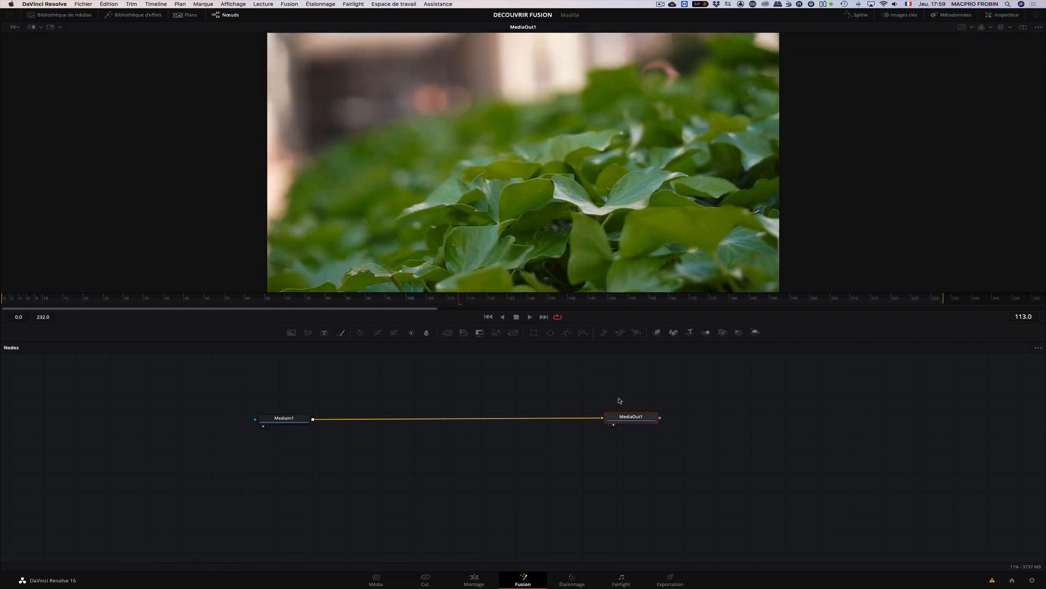
- Move the MediaOut1 and MediaIn1 nodes closer together in the node area, leaving MediaOut1 selected
left_click(291, 421)
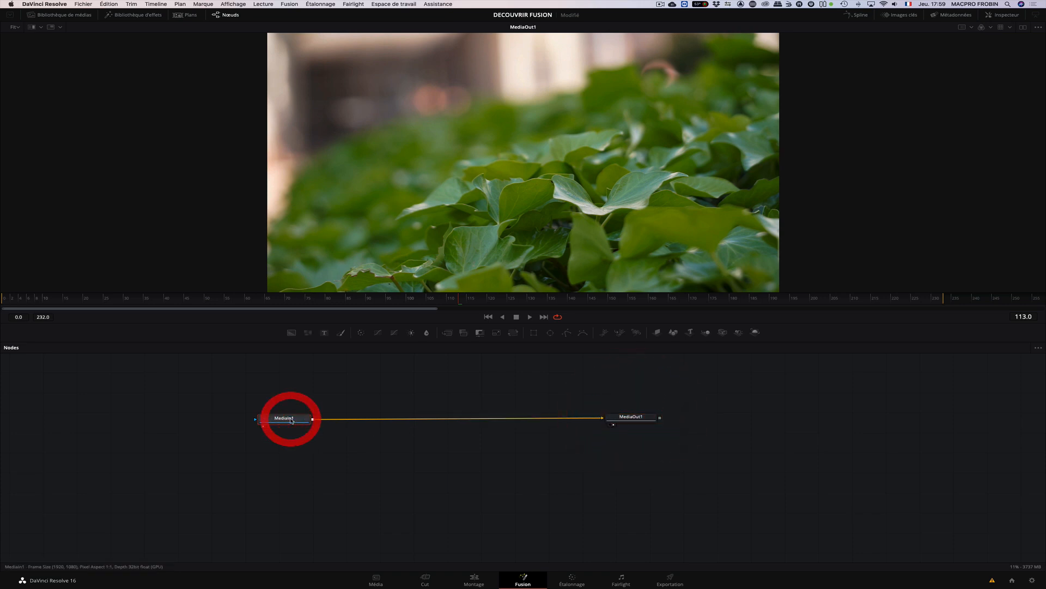
left_click(630, 418)
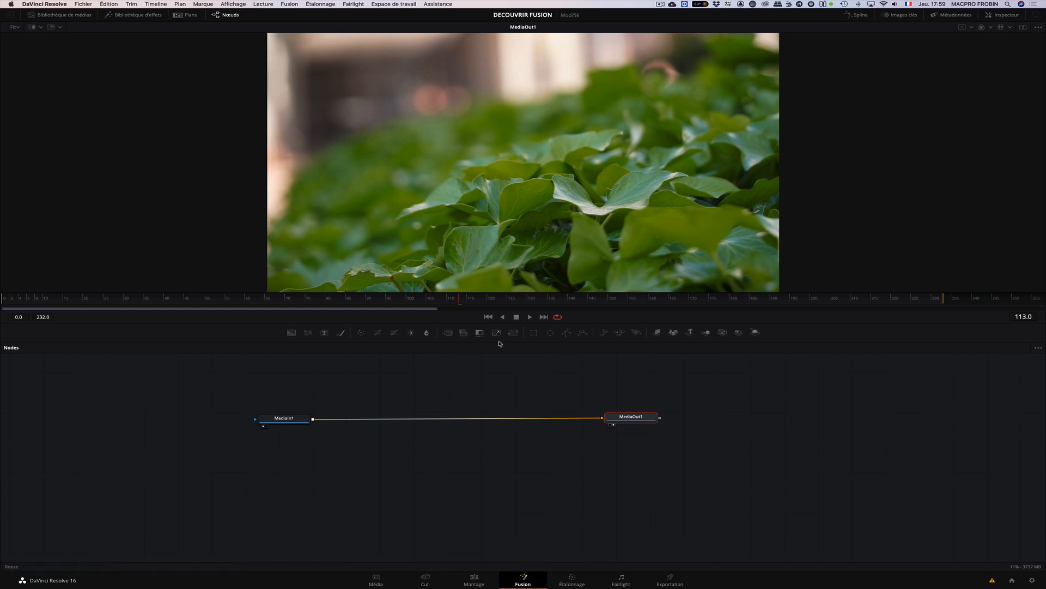
left_click_drag(638, 418, 587, 420)
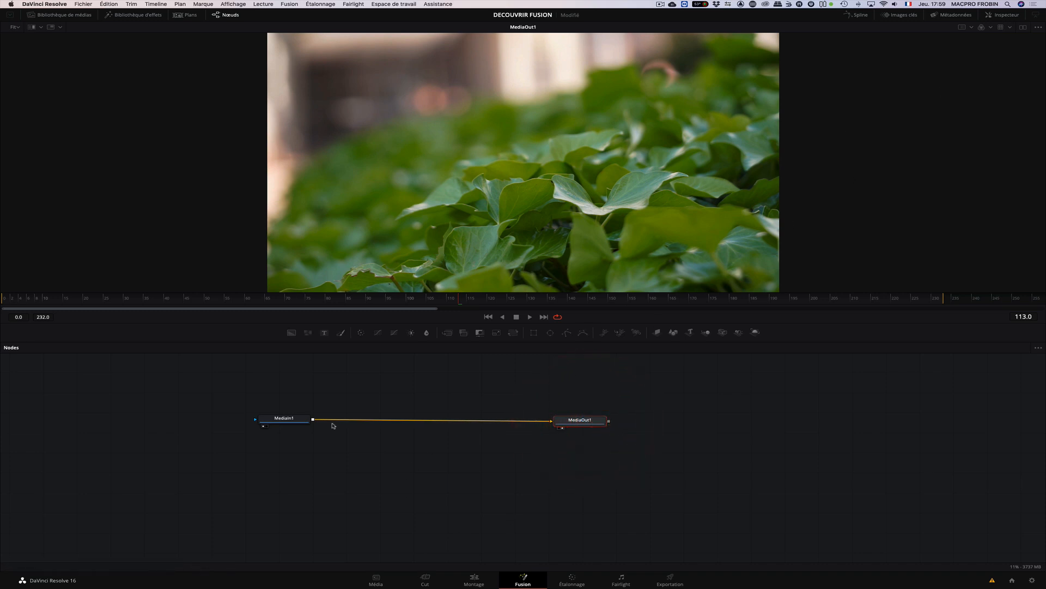
left_click(333, 382)
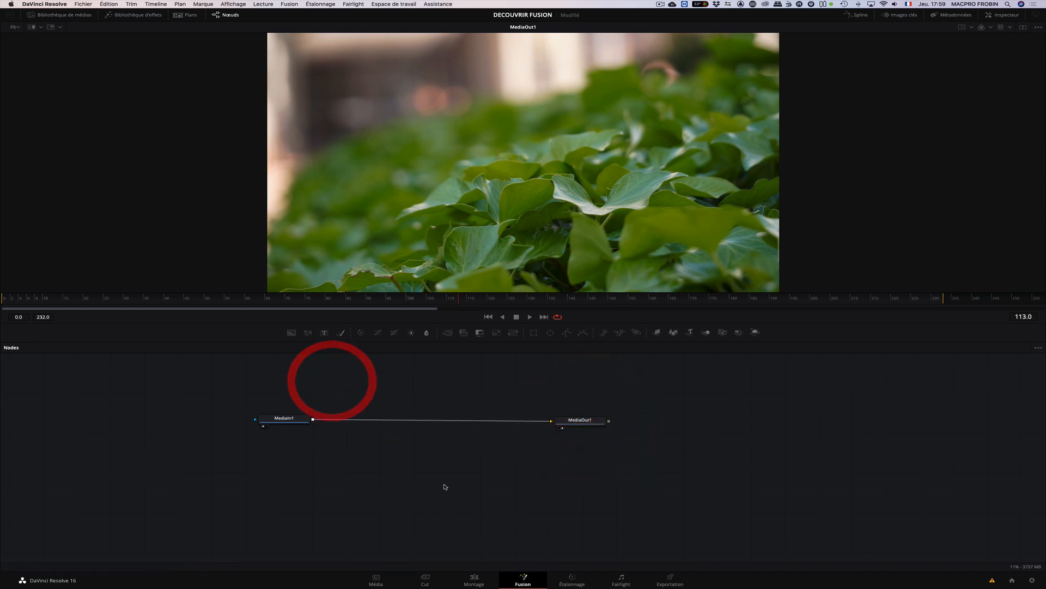
left_click(460, 539)
left_click_drag(286, 415, 358, 415)
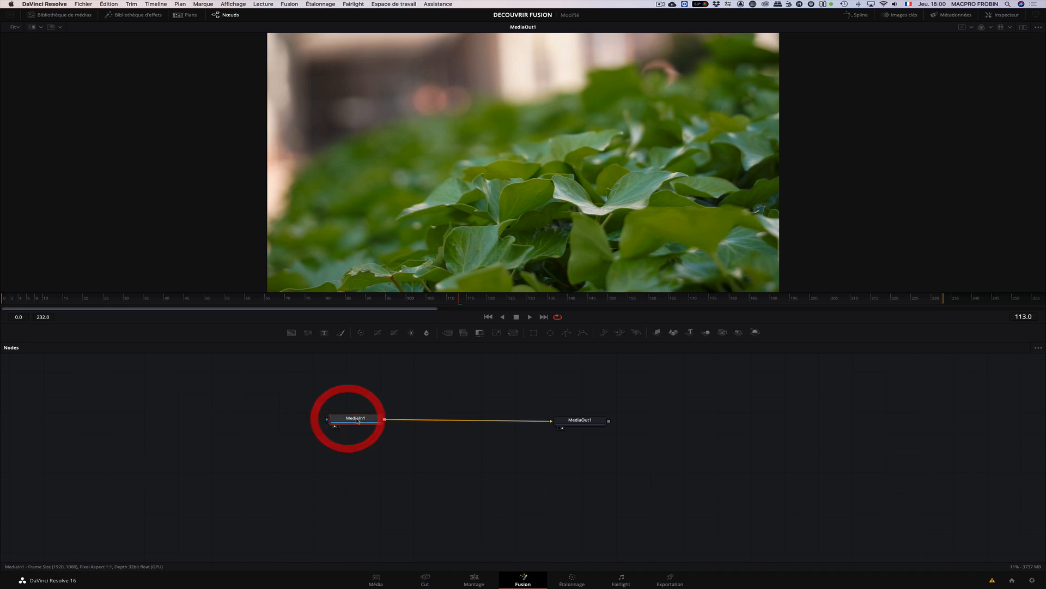
left_click(584, 421)
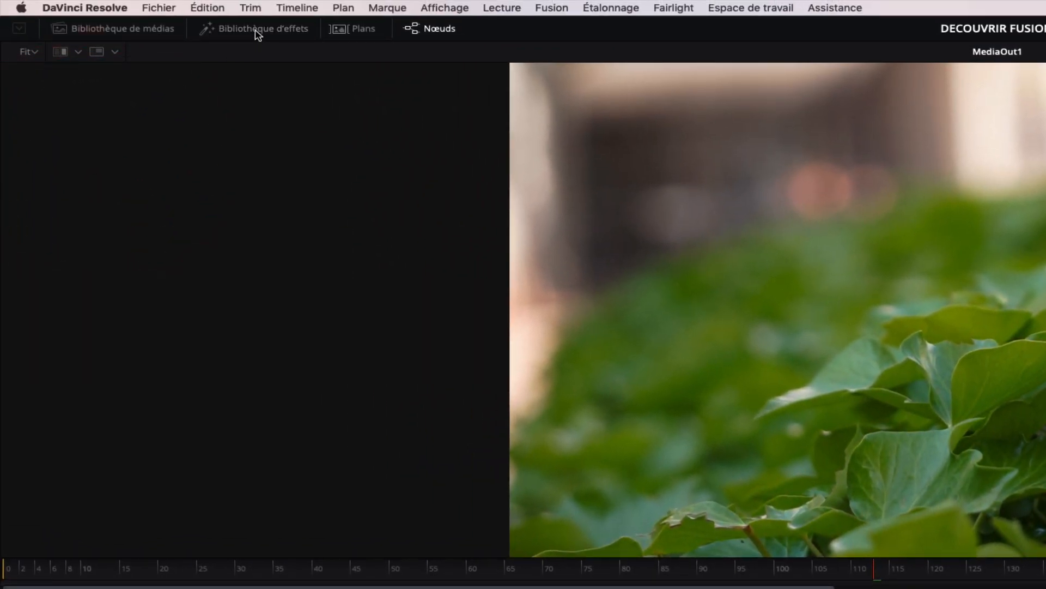
- Open the effects library and expand its Tools category
left_click(258, 32)
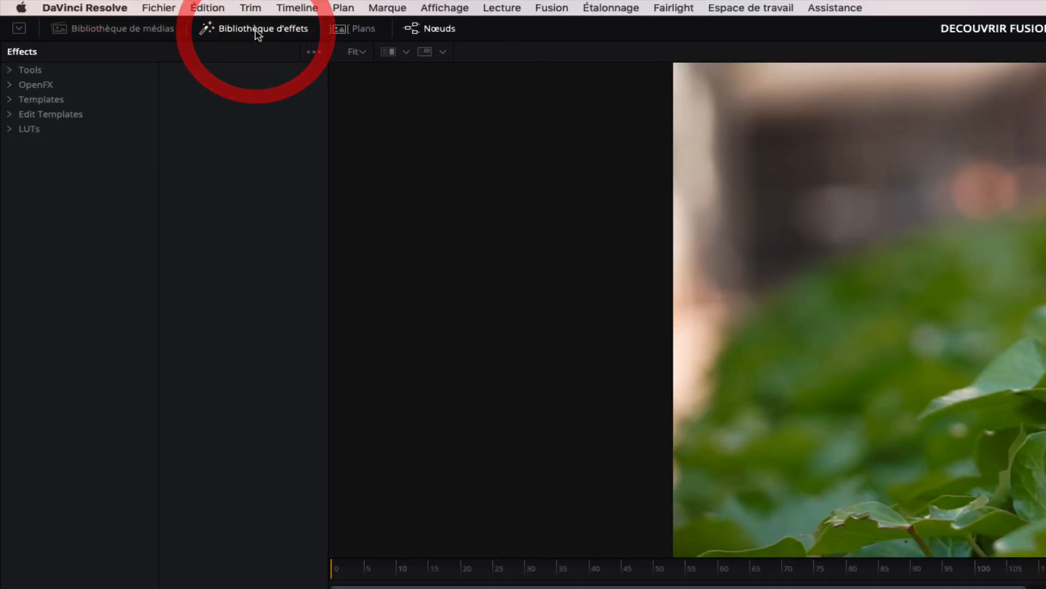
left_click(24, 70)
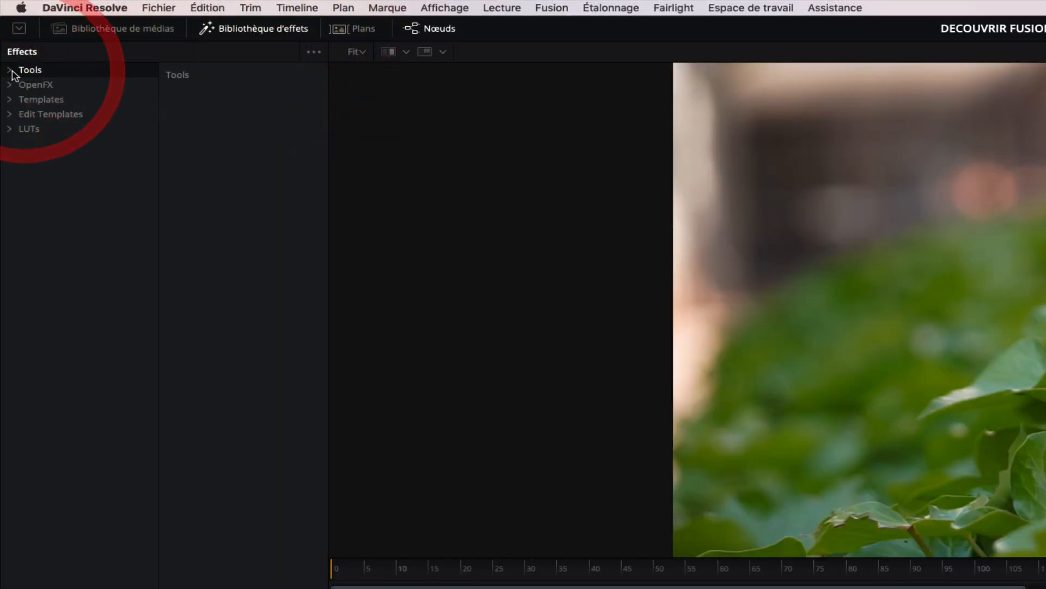
left_click(11, 70)
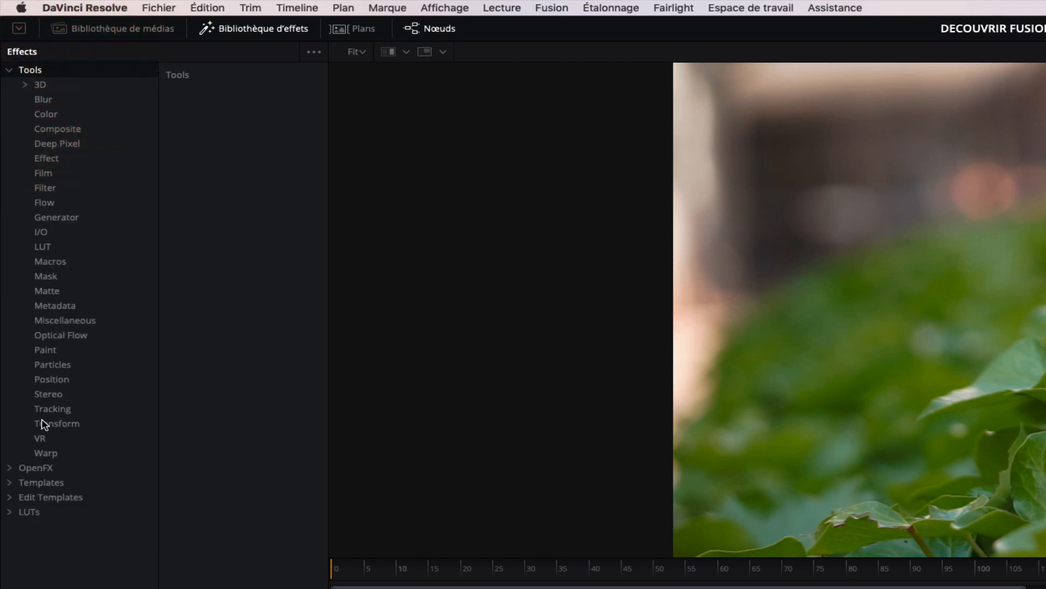
- Browse the Warp, Macros, Flow, Film, Effect, Blur and 3D categories of the Tools library
left_click(46, 454)
left_click(50, 261)
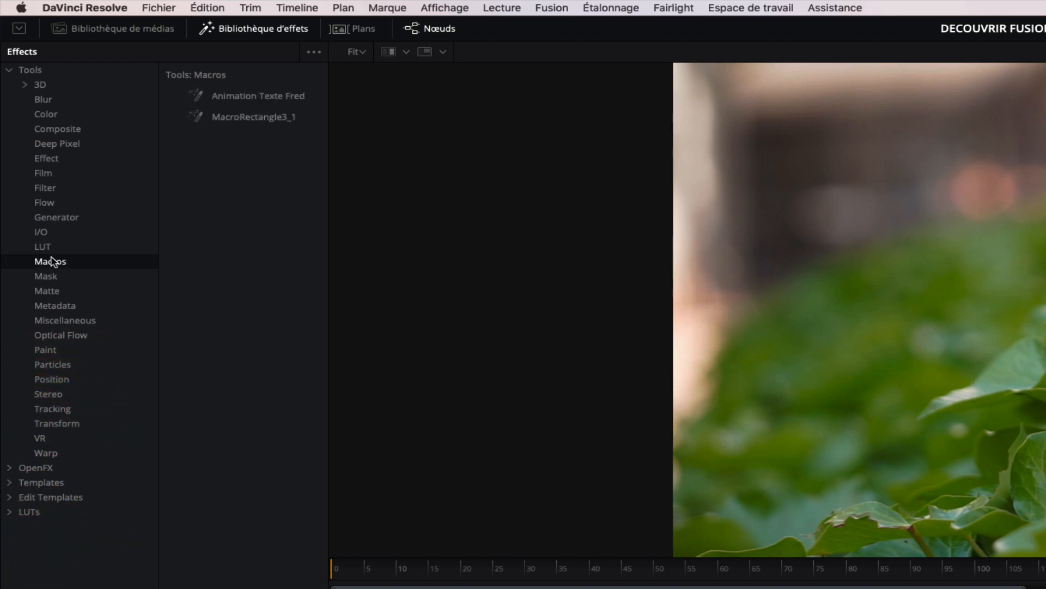
left_click(44, 201)
left_click(43, 172)
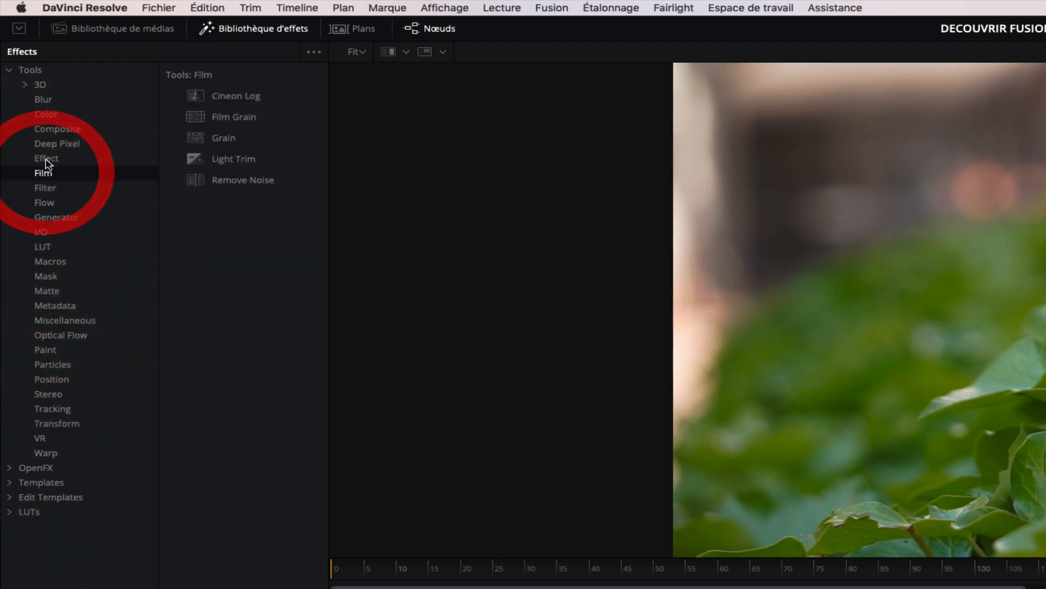
left_click(46, 159)
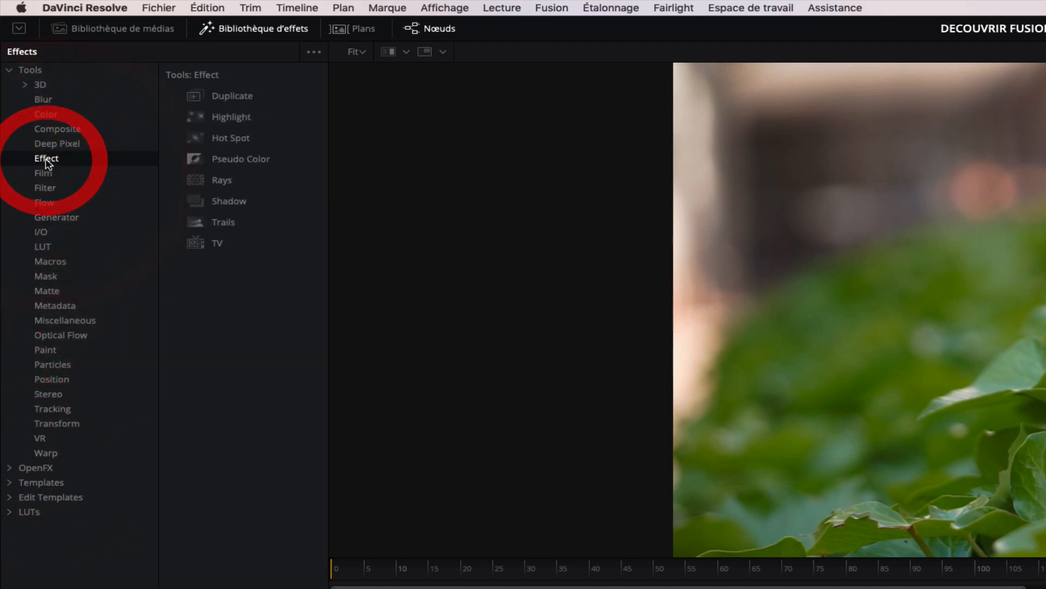
left_click(42, 100)
left_click(39, 87)
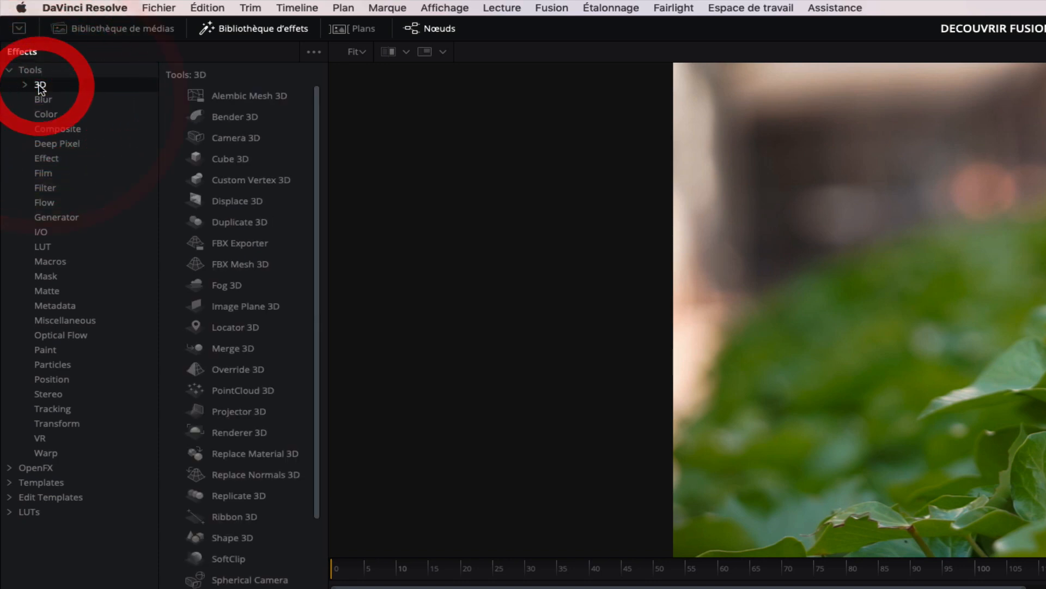
- Examine the tools offered in the Film, Effect, Filter, I/O and Generator categories
left_click(44, 174)
left_click(48, 158)
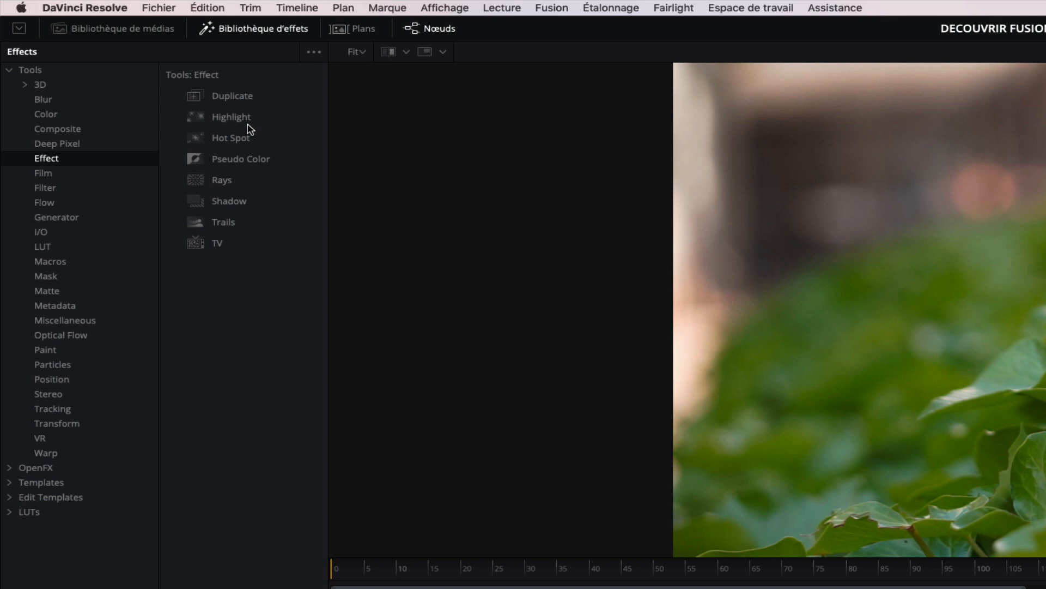
left_click(65, 174)
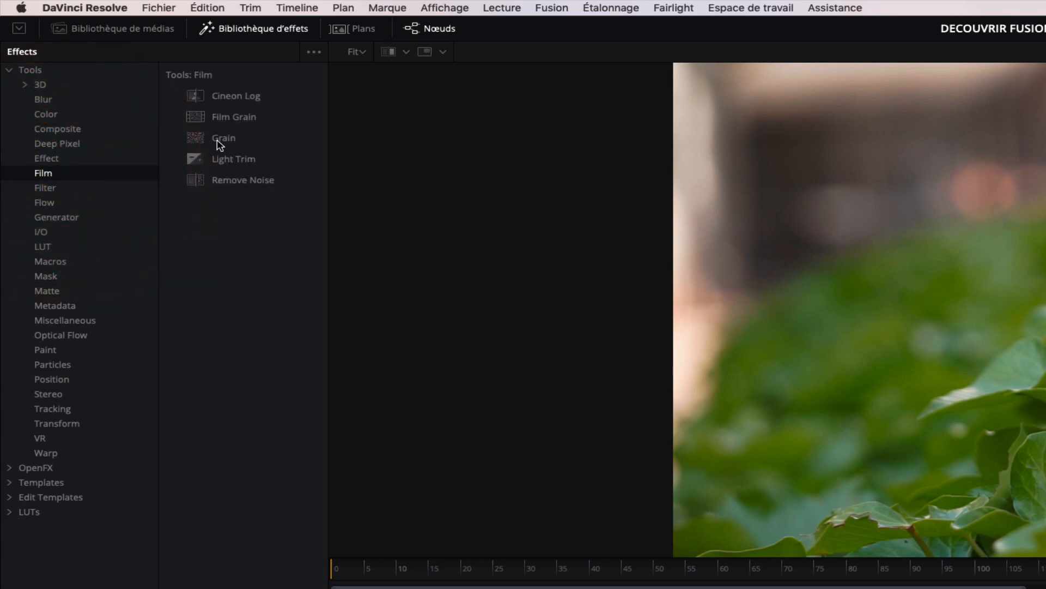
left_click(49, 189)
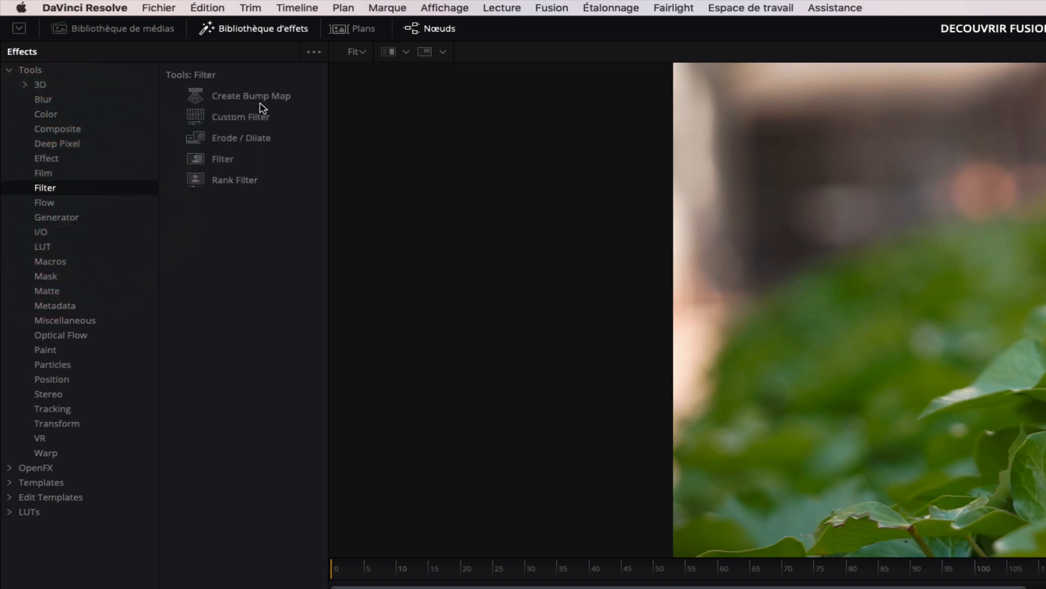
left_click(43, 233)
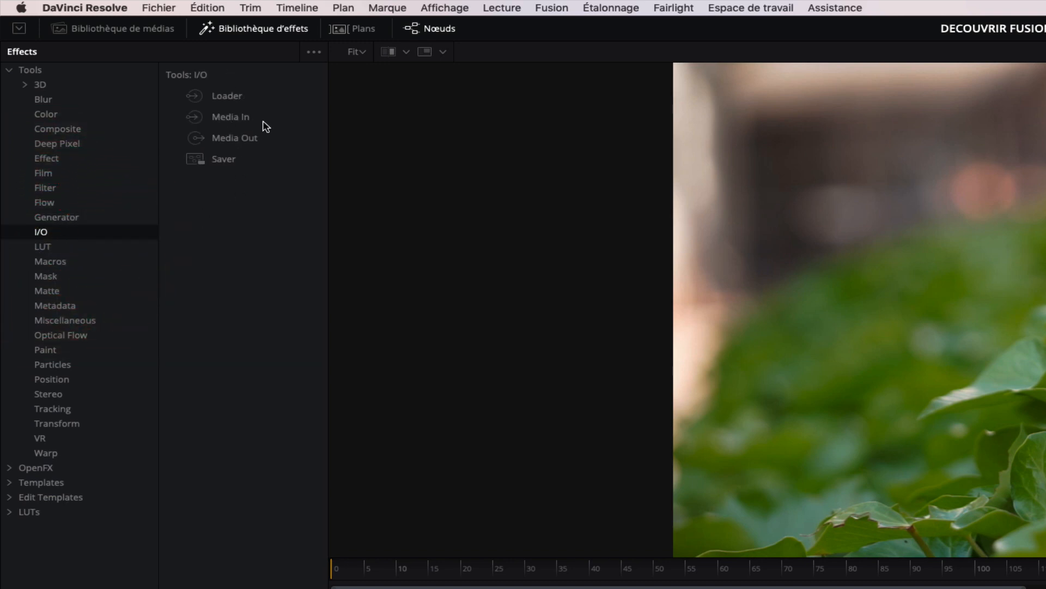
left_click(74, 219)
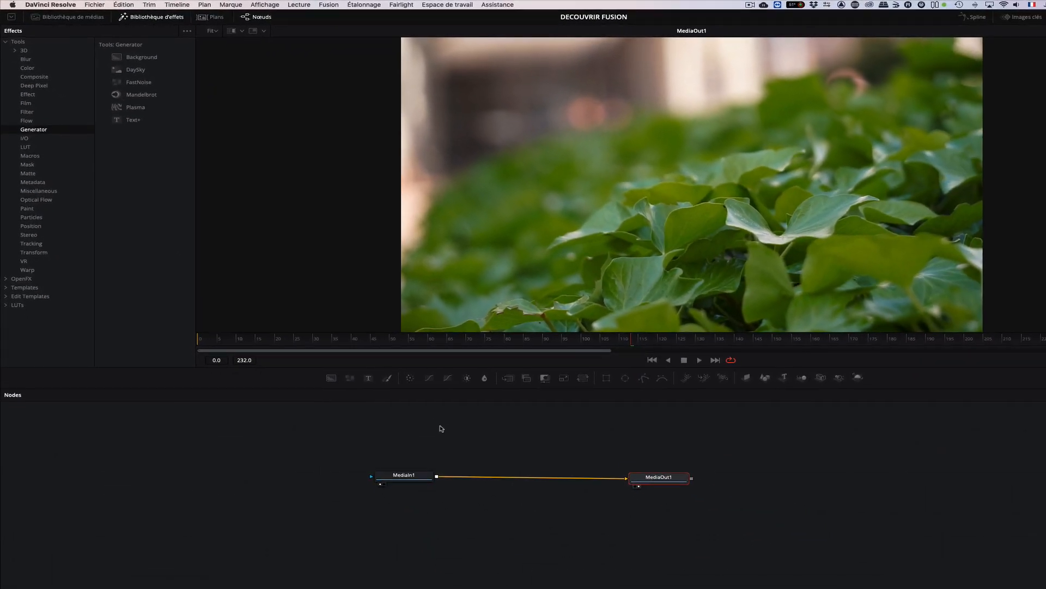
left_click(434, 511)
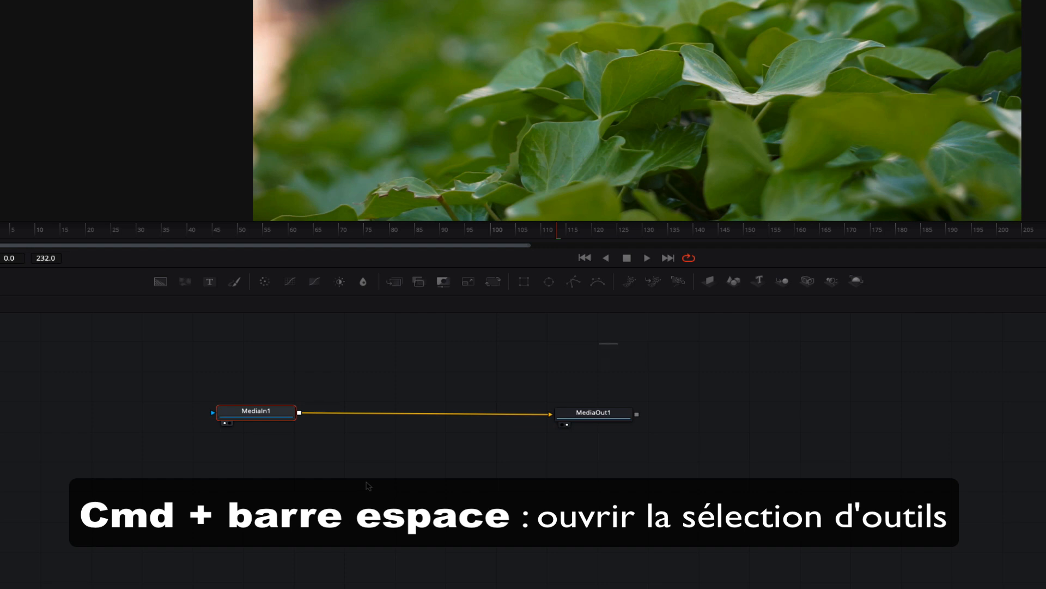
key("super+space")
left_click(608, 230)
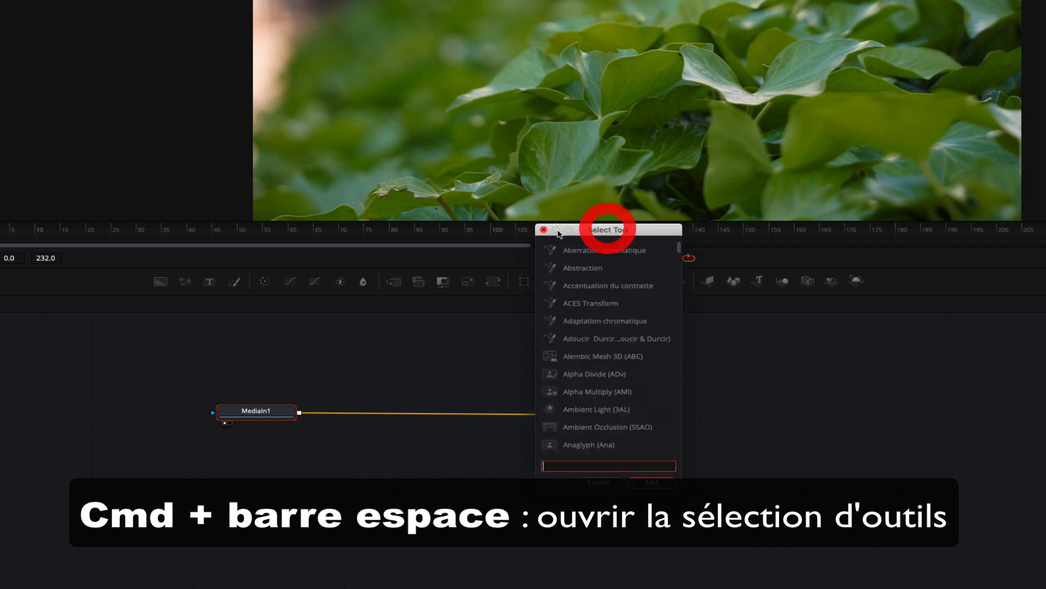
left_click(544, 230)
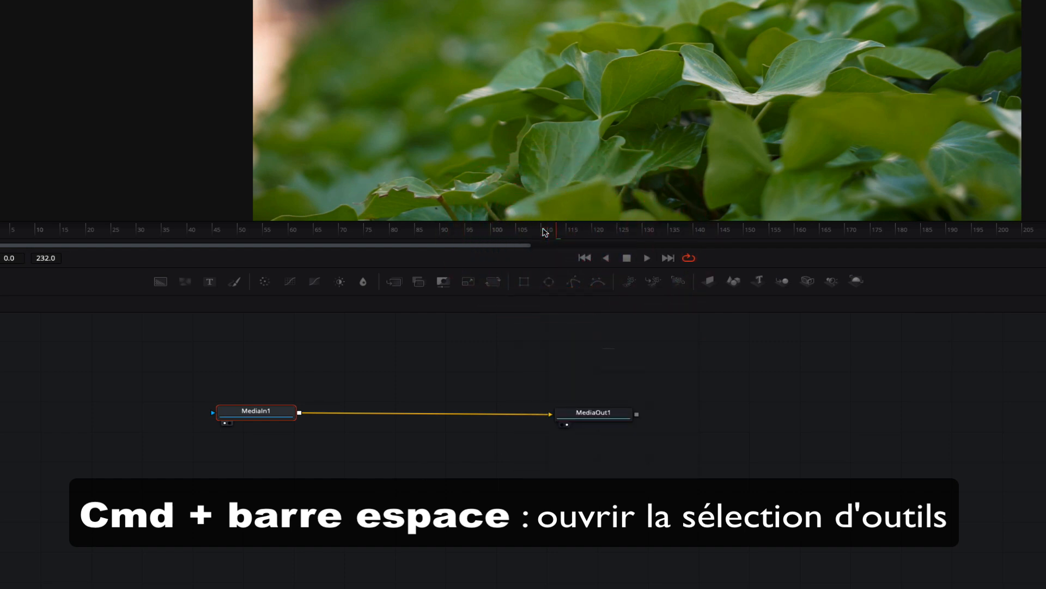
- Search the tool selector for "text" and add a Text+ tool to the composition with MediaIn1 selected
key("super+space")
left_click(563, 466)
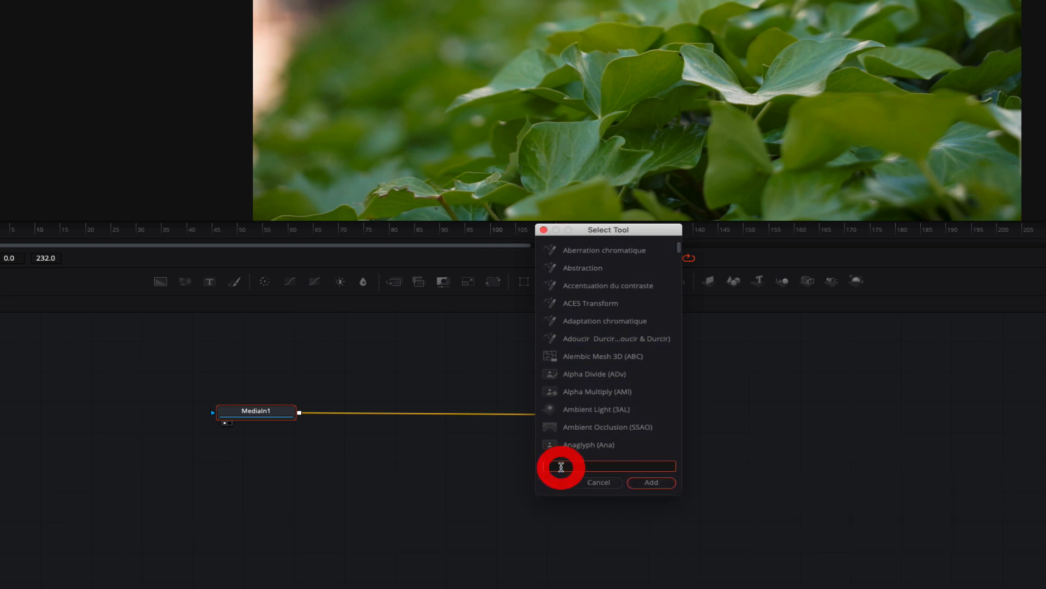
type("text")
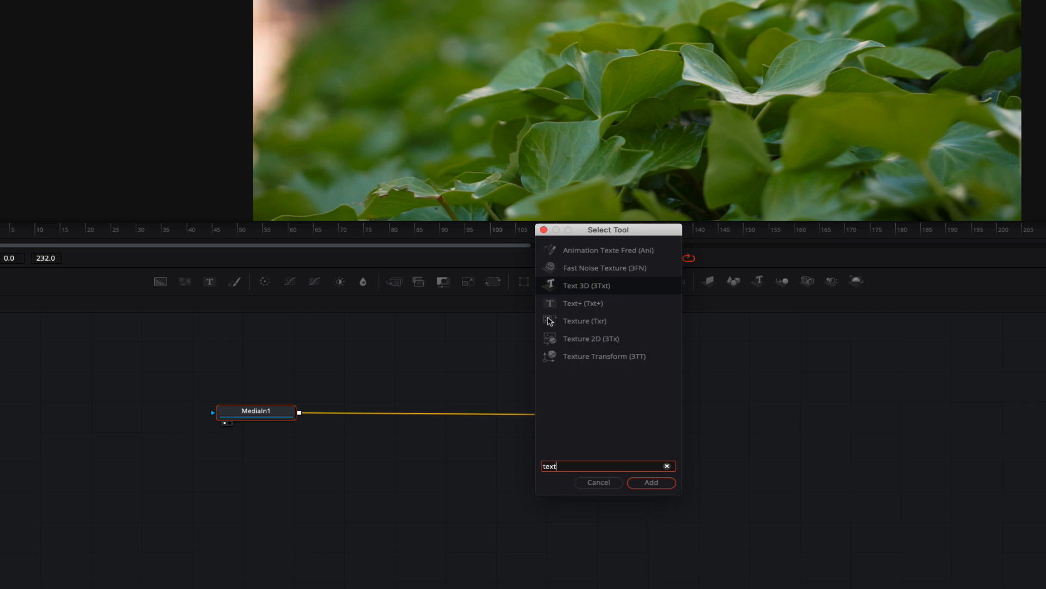
left_click(577, 305)
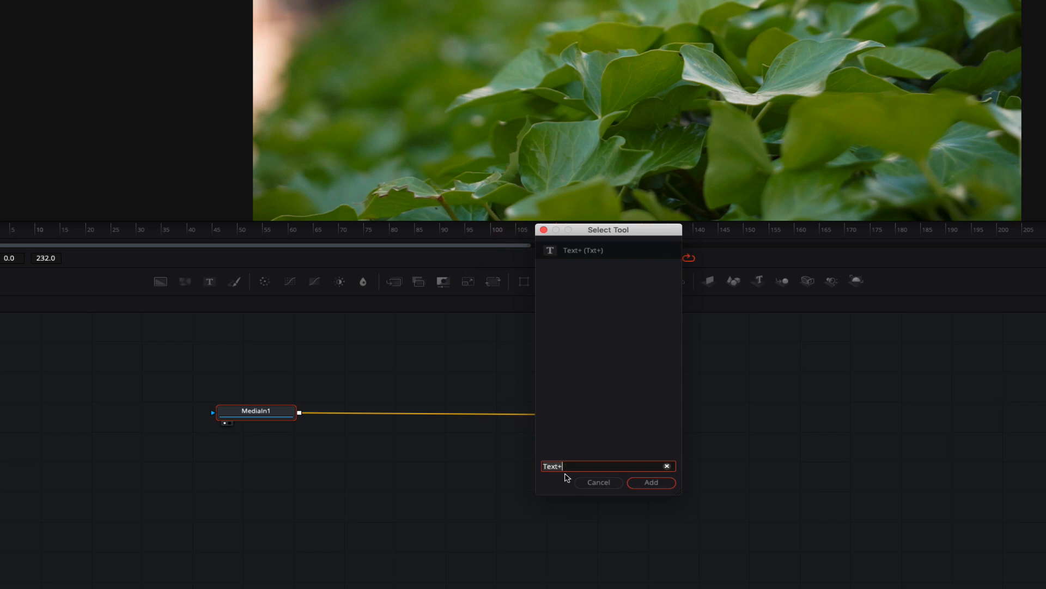
left_click(261, 414)
left_click(658, 483)
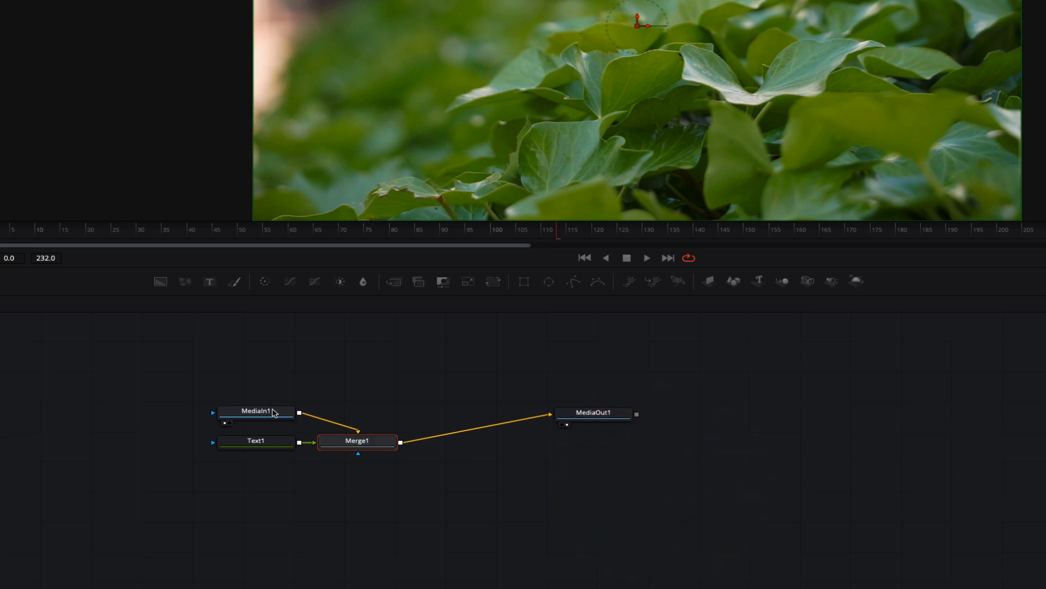
- Move the MediaIn1 node directly above Merge1 in the node area
left_click_drag(274, 414, 361, 368)
left_click(382, 481)
mouse_move(344, 370)
left_mouse_down()
mouse_move(369, 364)
mouse_move(334, 364)
mouse_move(352, 364)
left_mouse_up()
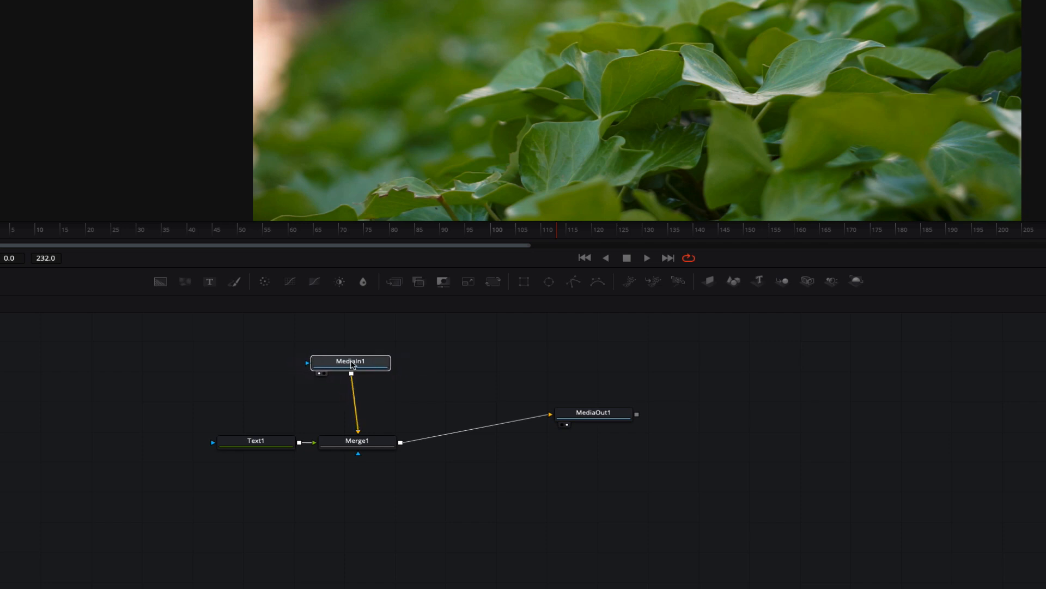
- Delete the Merge1 and Text1 nodes and move MediaIn1 back in line with MediaOut1
left_click(356, 445)
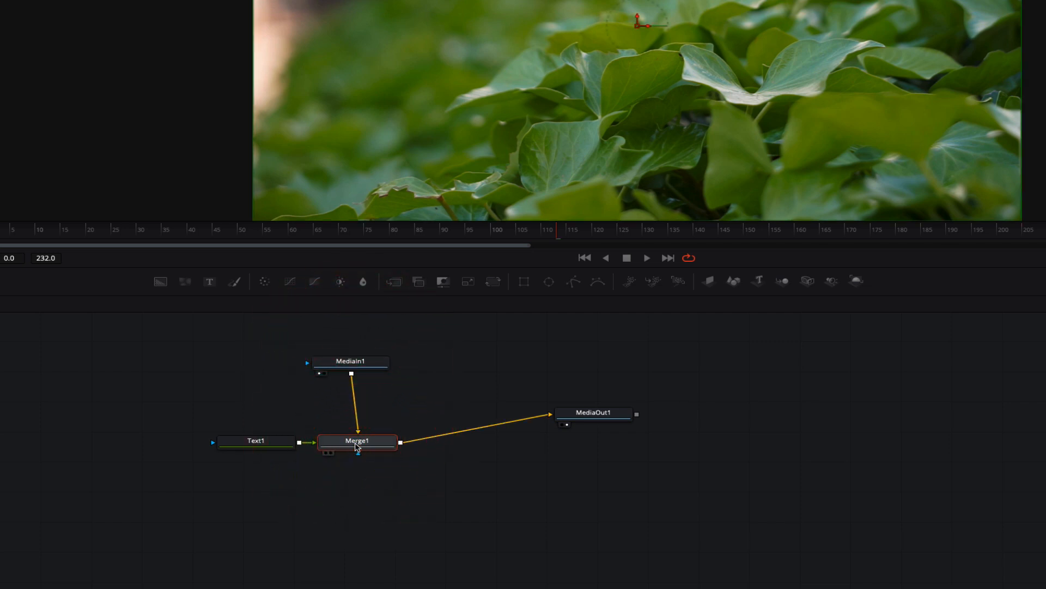
key("Delete")
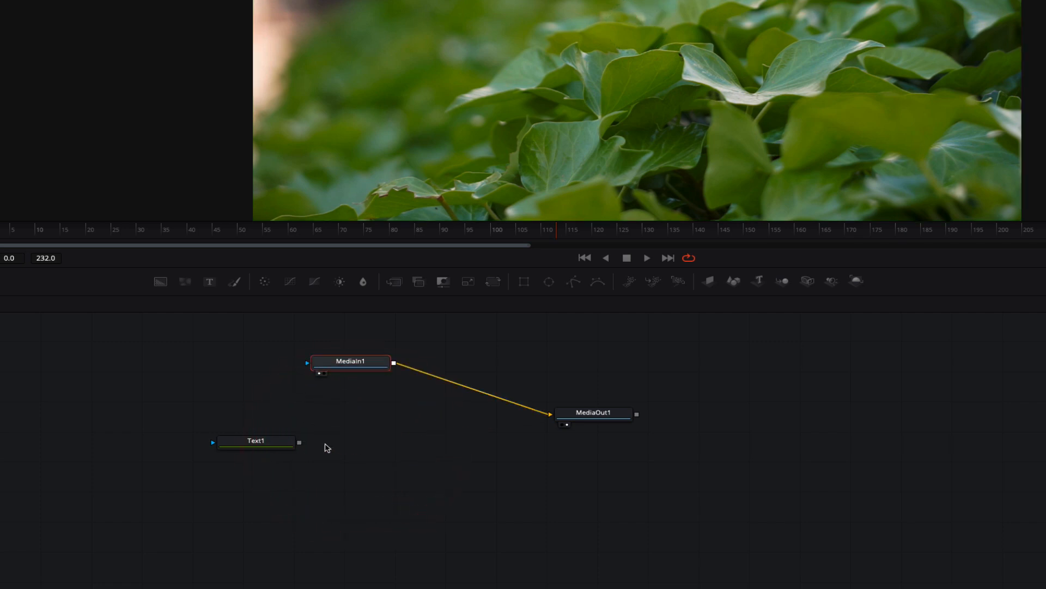
left_click(266, 444)
key("Delete")
left_click_drag(365, 358, 255, 416)
left_click(384, 494)
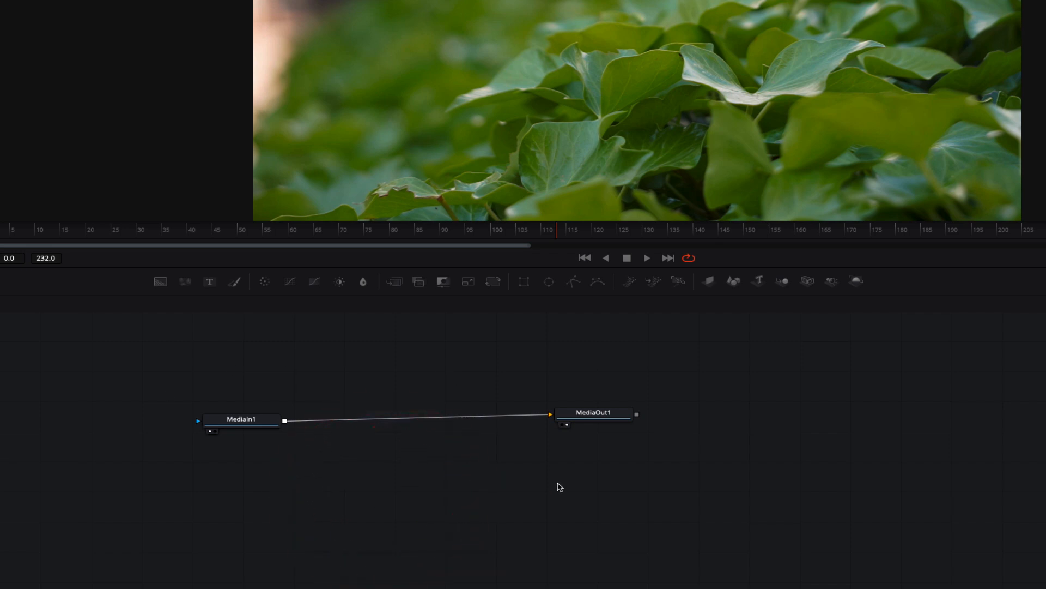
- Add an unconnected Text+ node, place it above the connection line, and move MediaIn1 farther from MediaOut1
key("shift+space")
type("Text+")
double_click(589, 448)
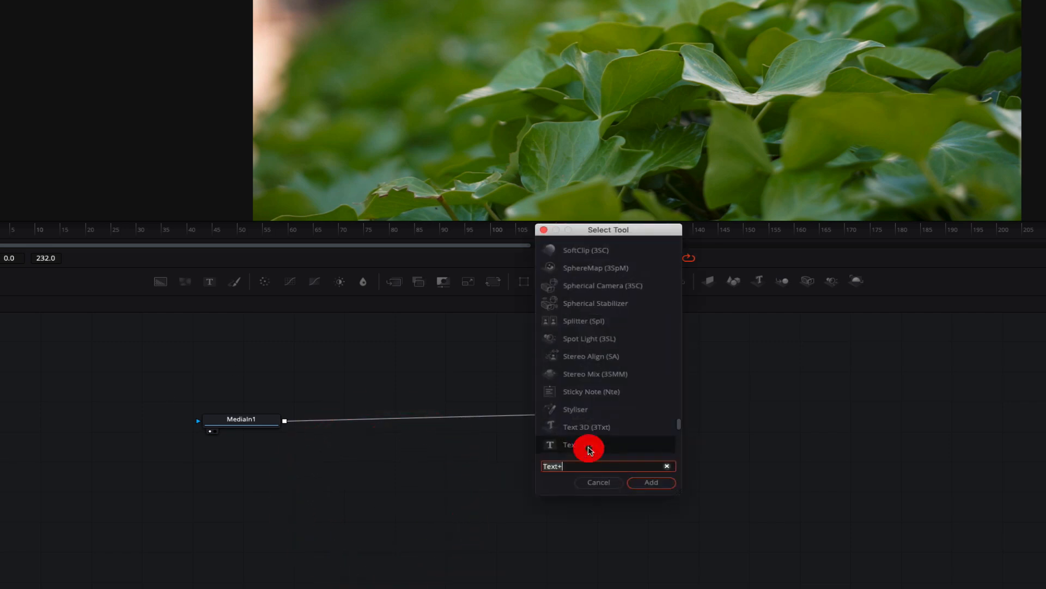
left_click(661, 483)
left_click_drag(388, 495, 419, 344)
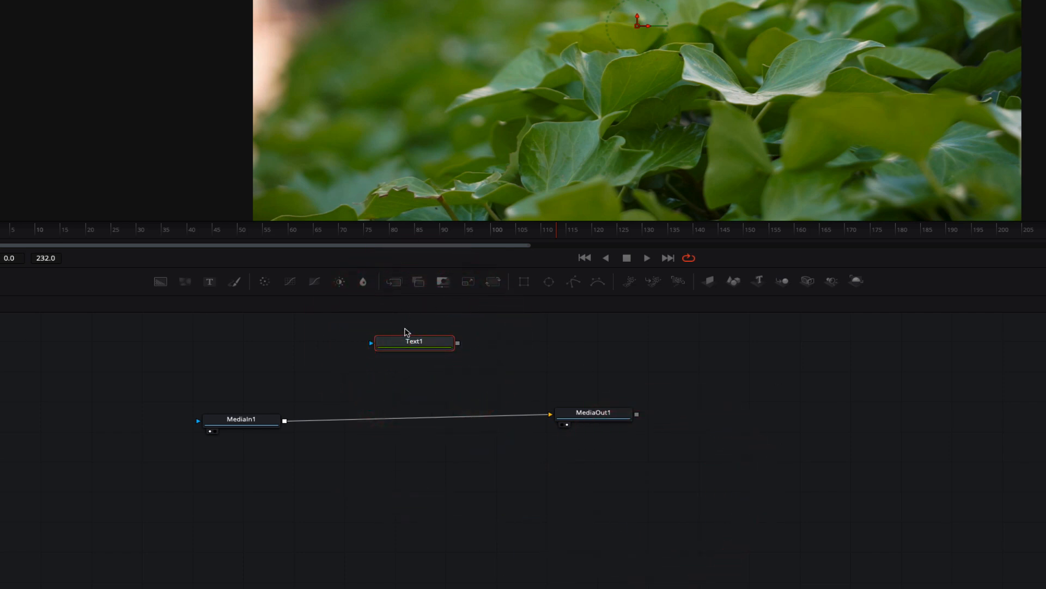
mouse_move(428, 345)
left_mouse_down()
mouse_move(420, 348)
mouse_move(420, 330)
left_mouse_up()
left_click_drag(247, 421, 210, 424)
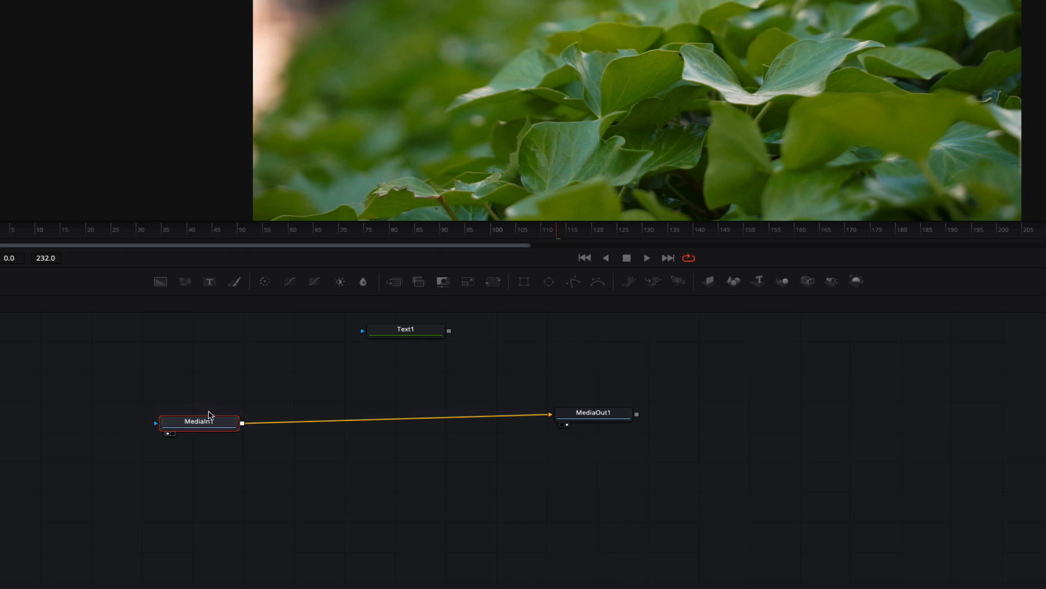
- Try merging Text1 by dropping it onto the MediaIn1–MediaOut1 connection twice, and undo each insertion
left_click_drag(424, 333, 380, 421)
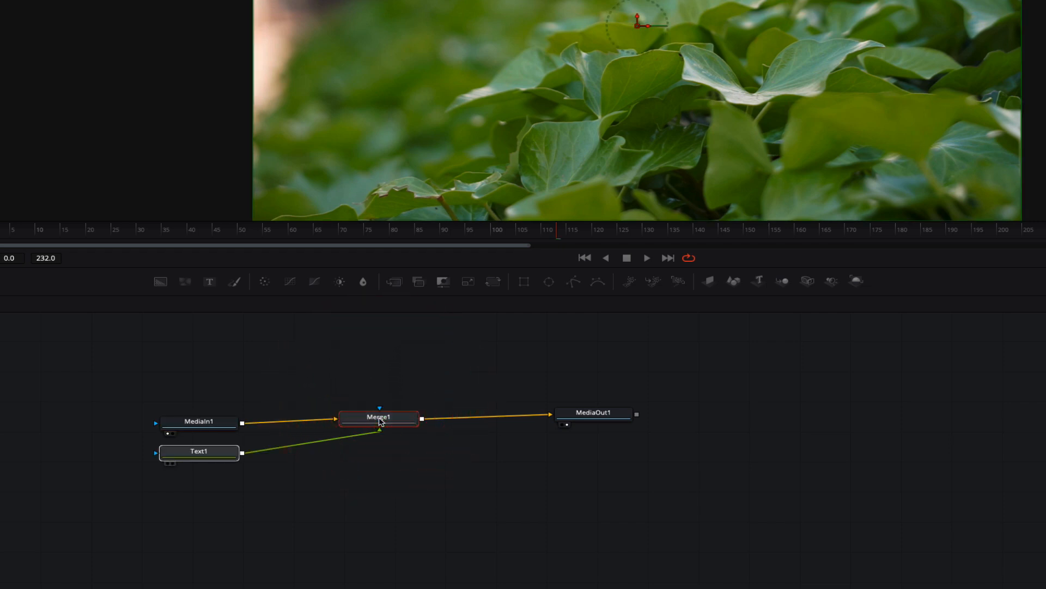
key("ctrl+z")
left_click_drag(411, 332, 401, 421)
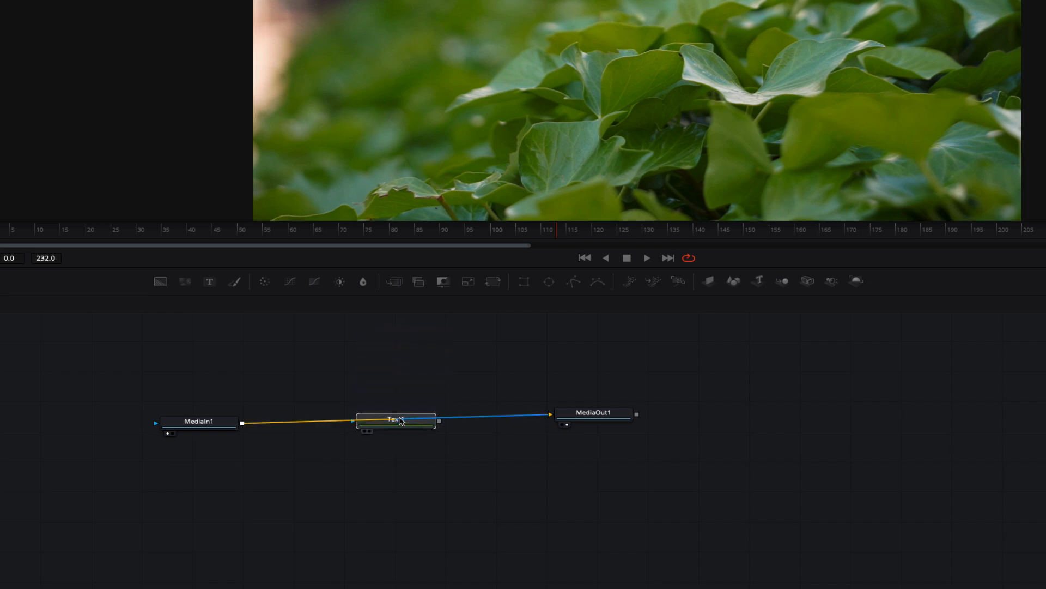
left_click_drag(401, 420, 400, 418)
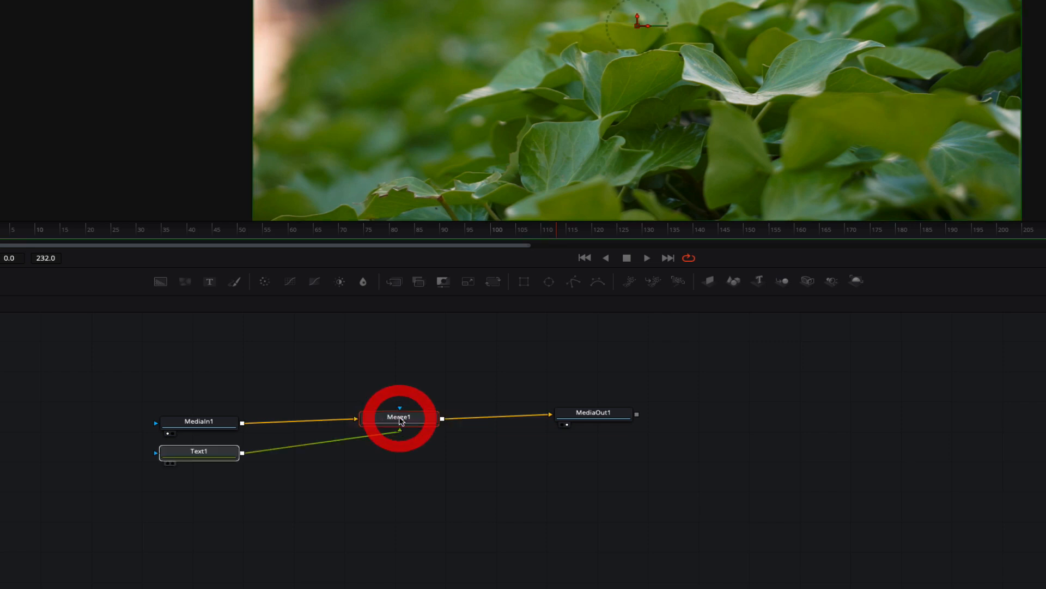
left_click_drag(212, 449, 163, 381)
left_click_drag(371, 349, 378, 426)
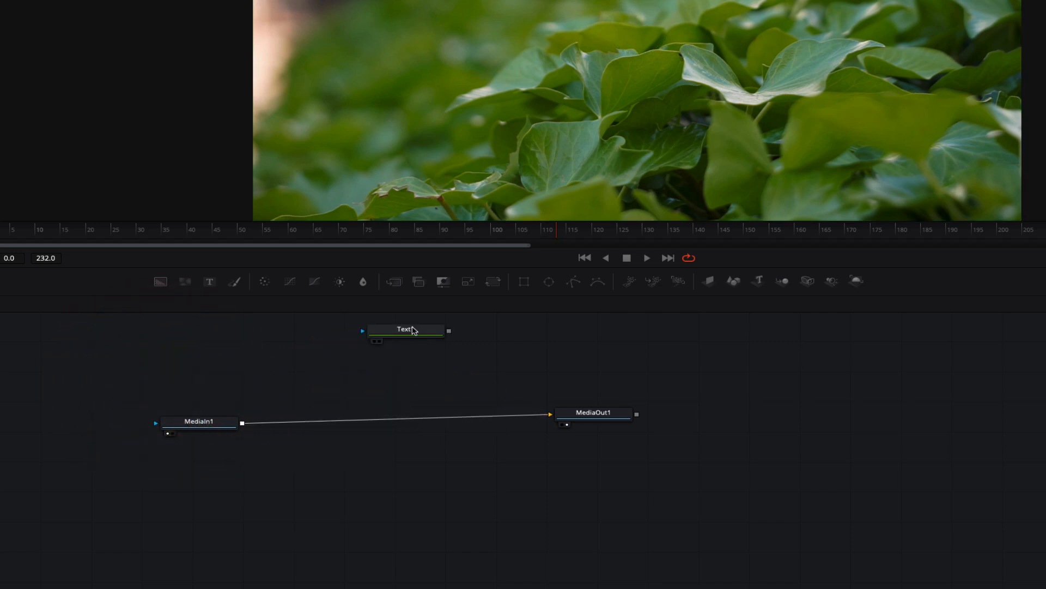
- Place Text1 above MediaIn1, connect its output to MediaIn1's output, and position the resulting Merge node midway to MediaOut1
left_click_drag(414, 332, 201, 355)
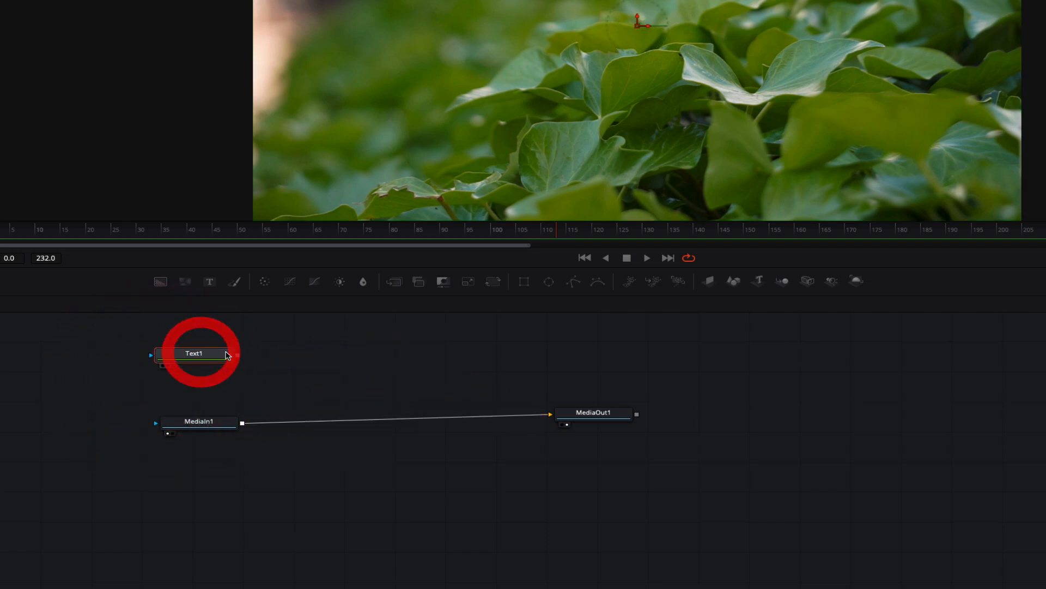
left_click(198, 355)
left_click_drag(246, 407, 242, 425)
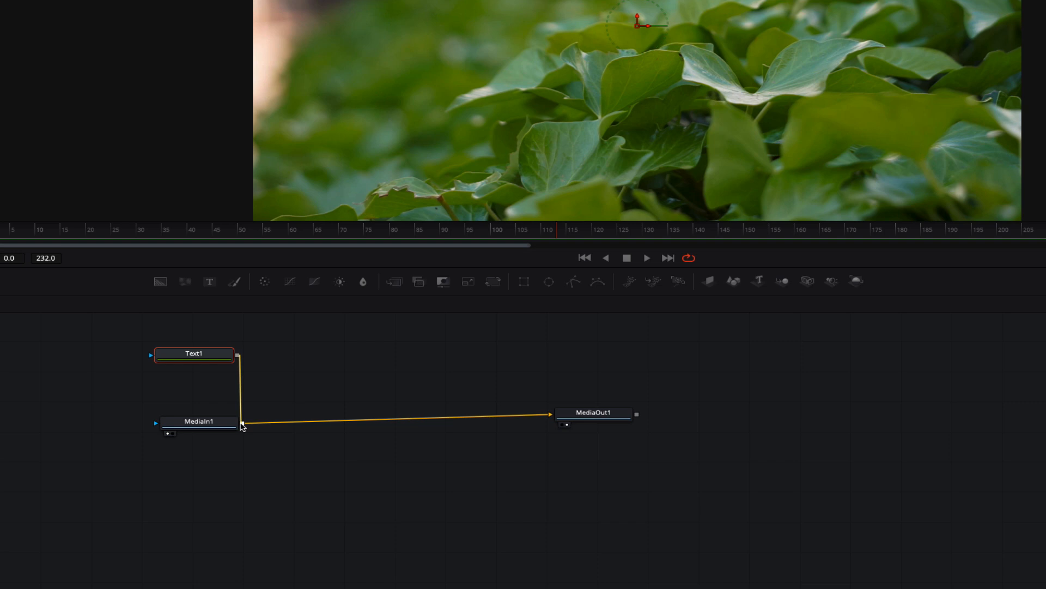
left_click_drag(240, 424, 386, 425)
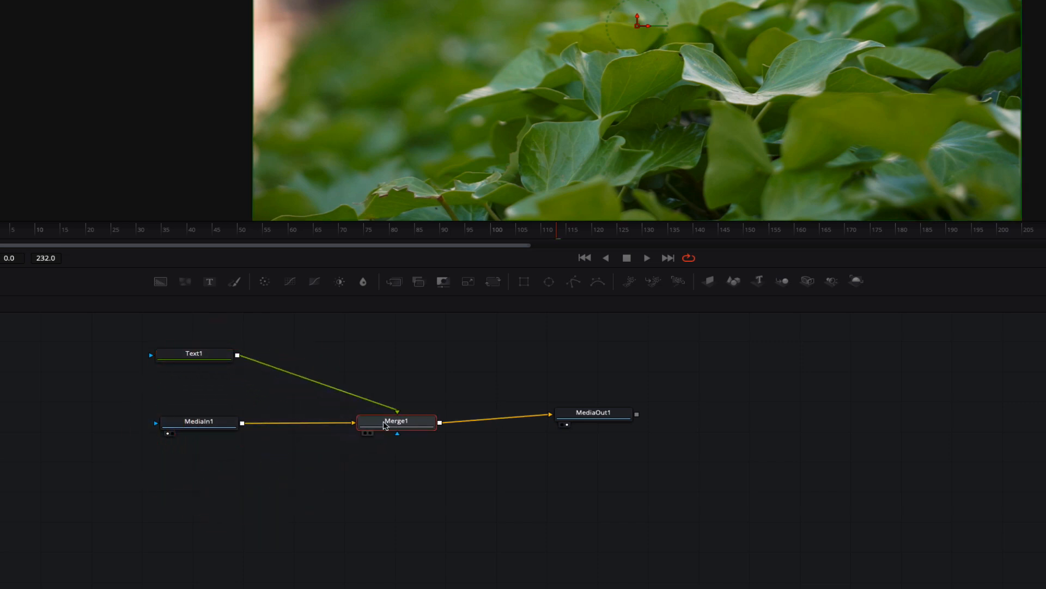
- Arrange the nodes with Text1 directly above Merge1 and MediaOut1 horizontally aligned with Merge1
left_click_drag(210, 356, 421, 346)
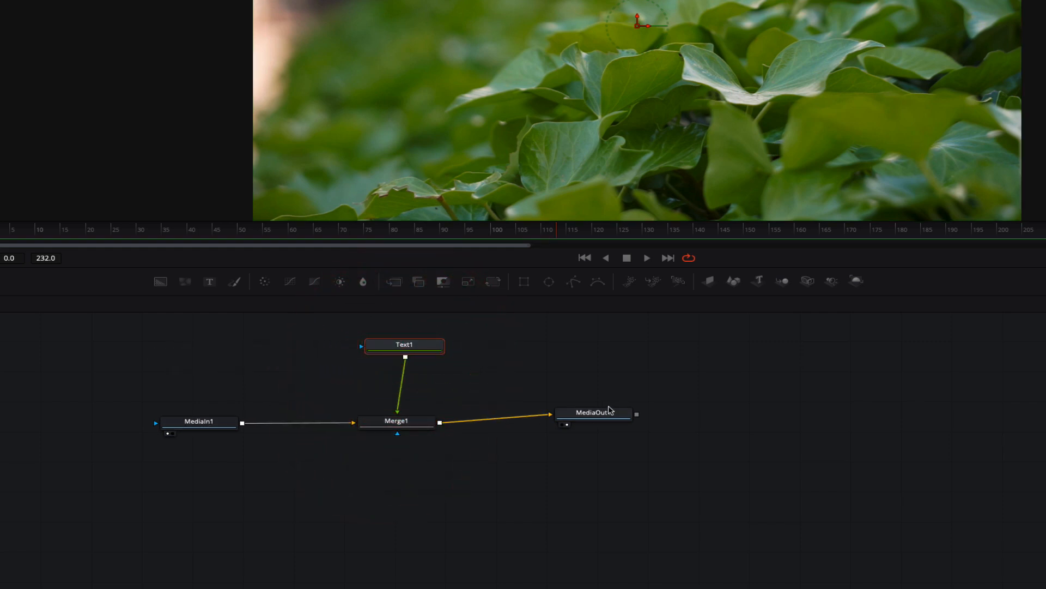
left_click_drag(563, 416, 588, 423)
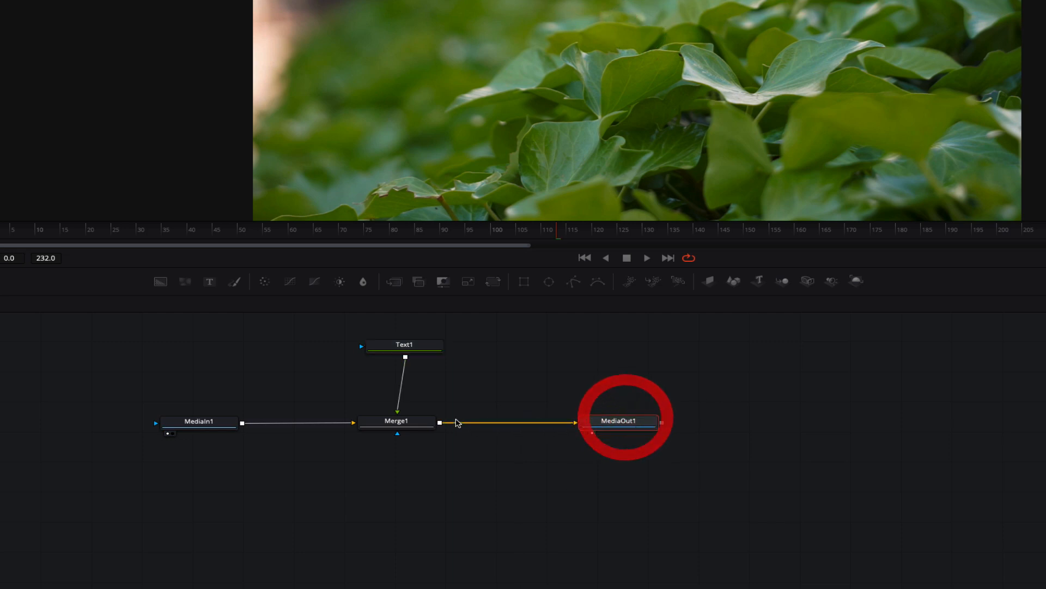
left_click_drag(413, 346, 399, 344)
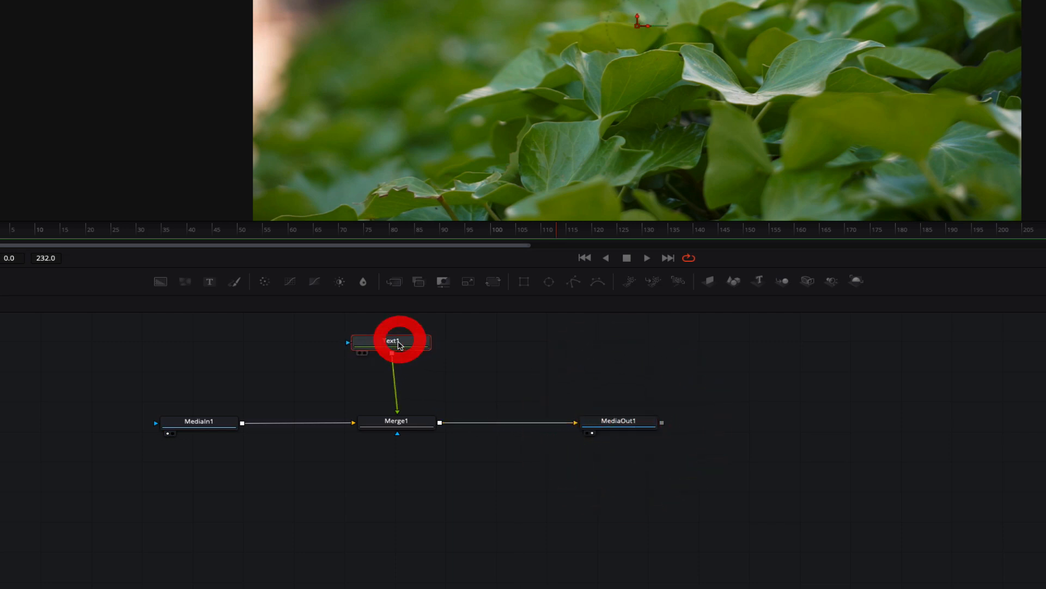
- Select MediaIn1, Text1 and Merge1 in turn to examine how they connect
left_click(195, 423)
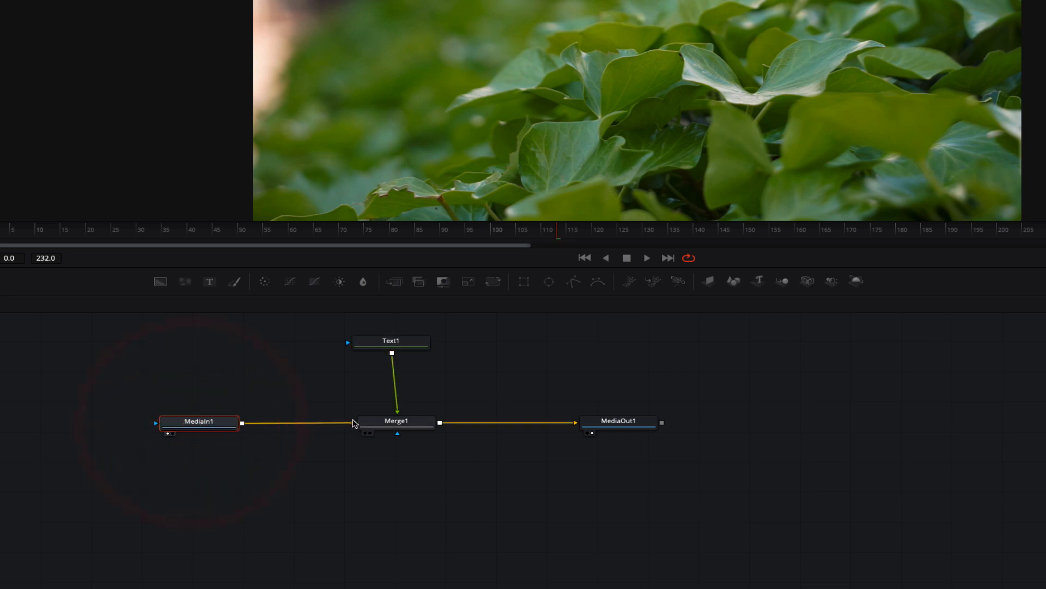
left_click(392, 342)
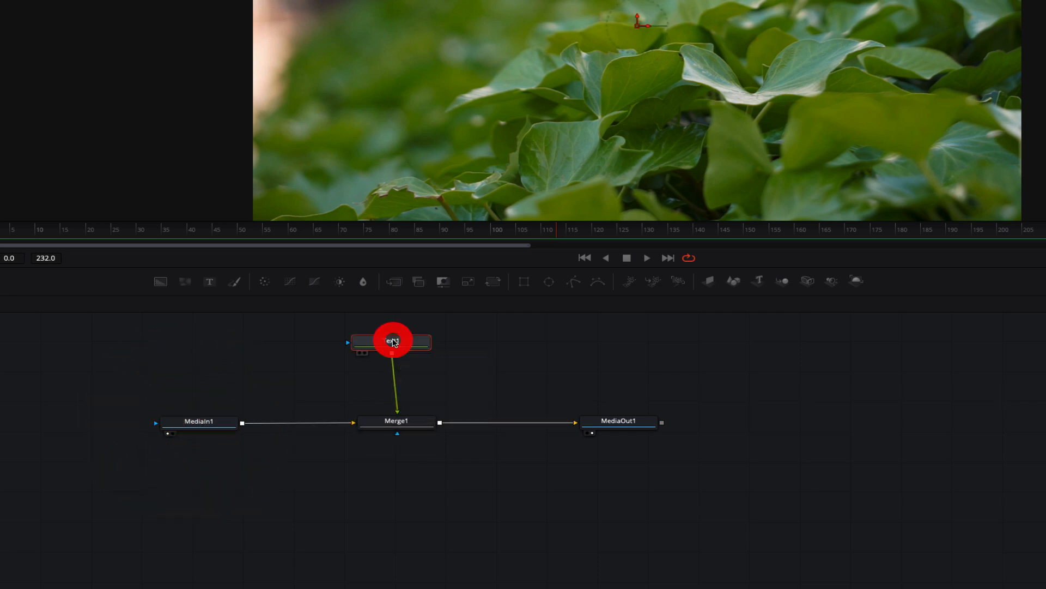
left_click(388, 424)
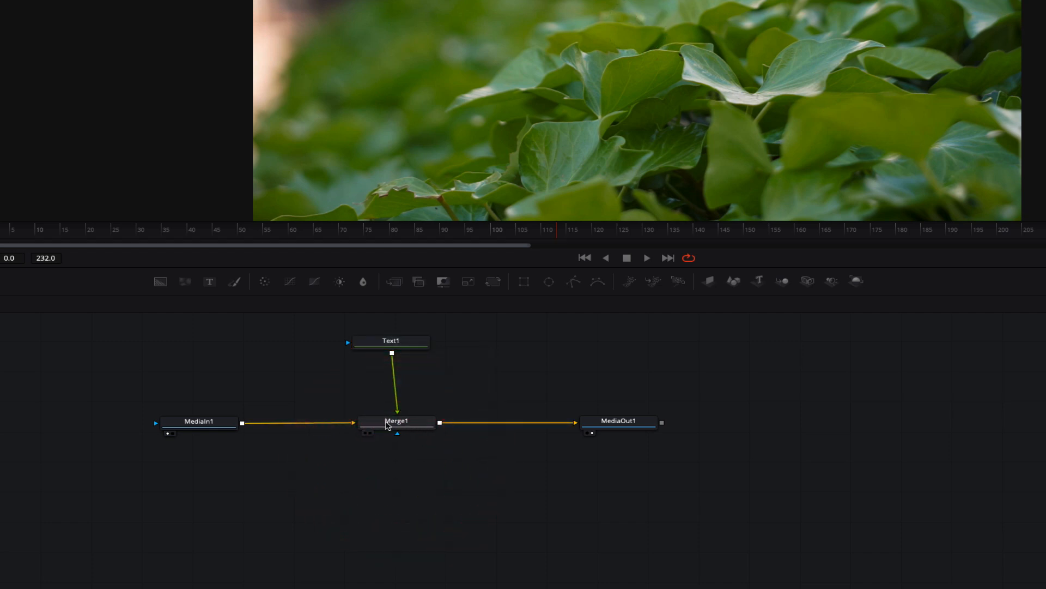
left_click(389, 425)
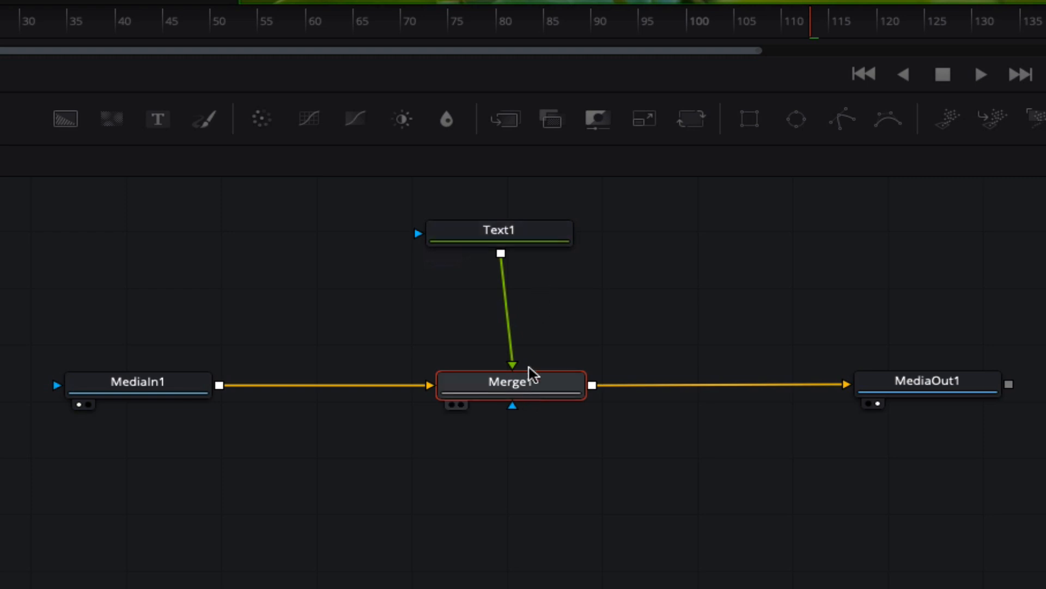
- Nudge Text1 into line above Merge1 and move all four nodes together lower in the node area
mouse_move(504, 233)
left_mouse_down()
mouse_move(521, 223)
mouse_move(512, 226)
left_mouse_up()
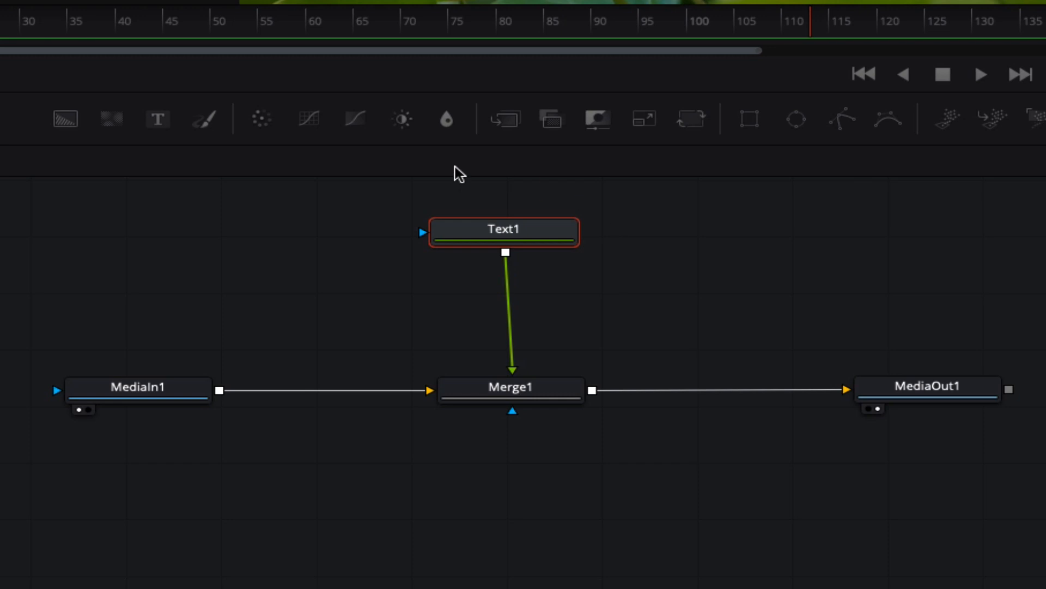
left_click_drag(17, 206, 990, 439)
left_click_drag(941, 390, 975, 501)
left_click(761, 418)
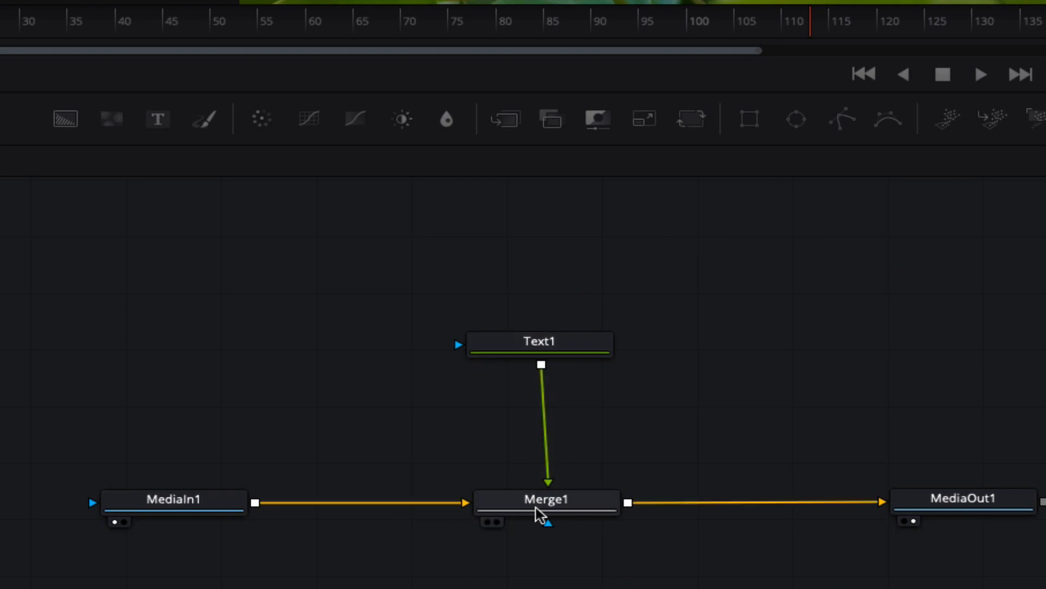
- Select MediaOut1 and toggle its viewer display off and back on
left_click(864, 524)
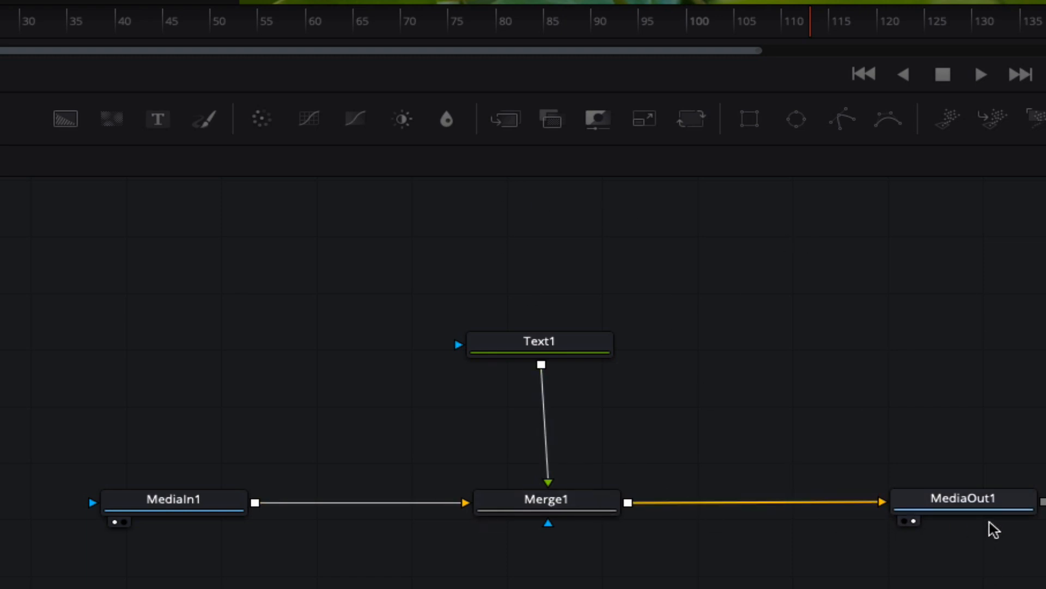
left_click(979, 505)
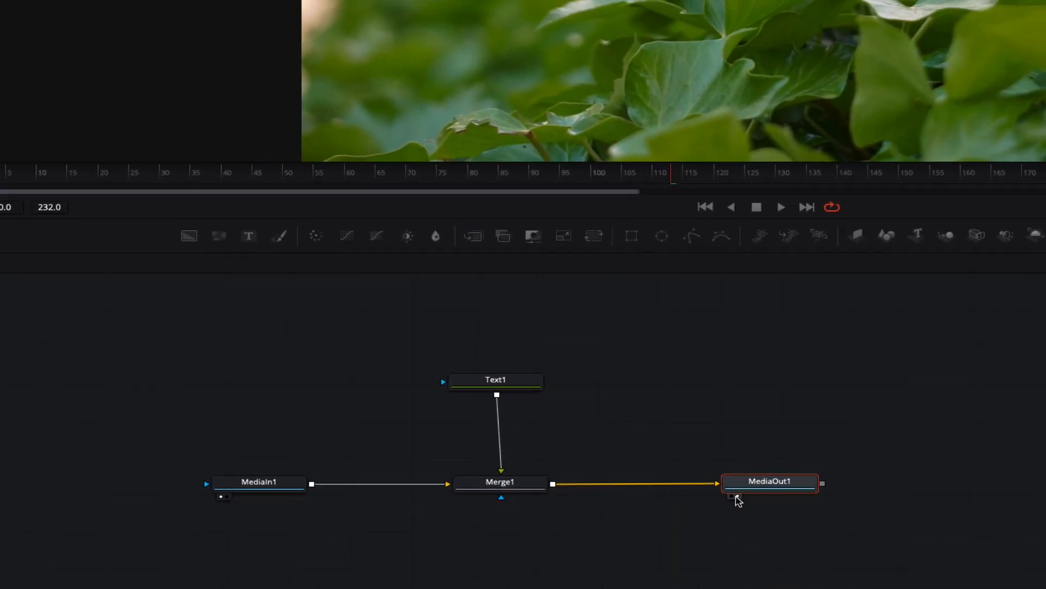
left_click(737, 497)
left_click(737, 497)
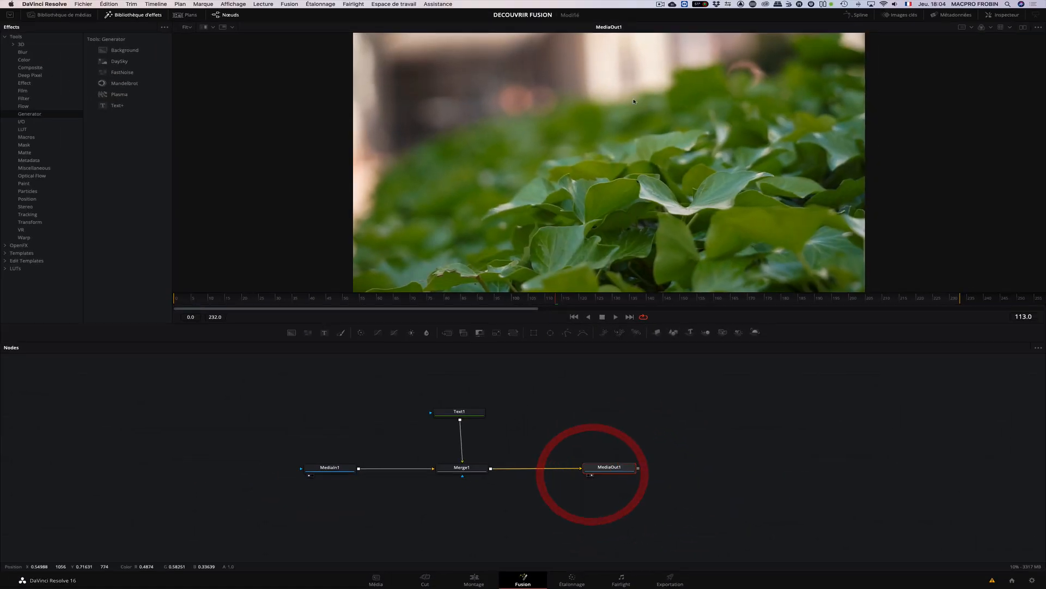
- Show the parameters of Text1 and enter "VIDEO EFFECTS PROD" as its styled text
left_click(474, 413)
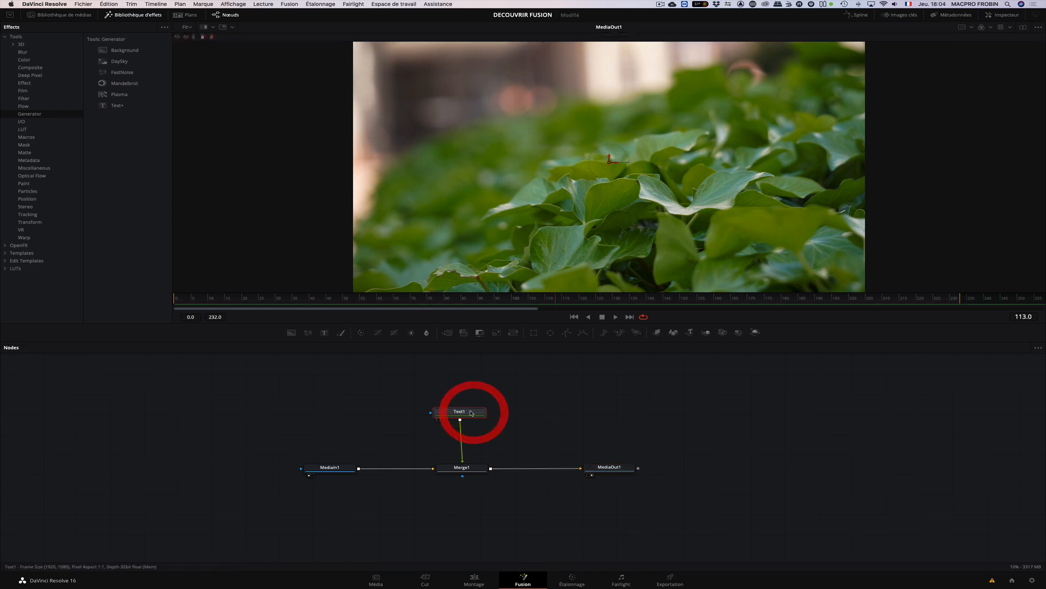
left_click_drag(464, 413, 468, 411)
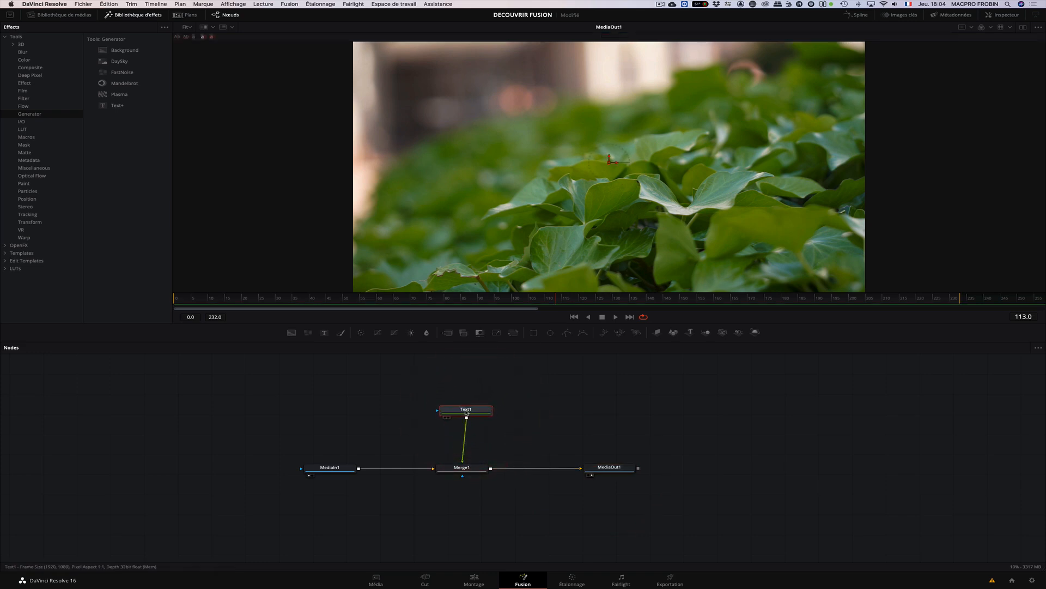
left_click(466, 412)
left_click(1007, 15)
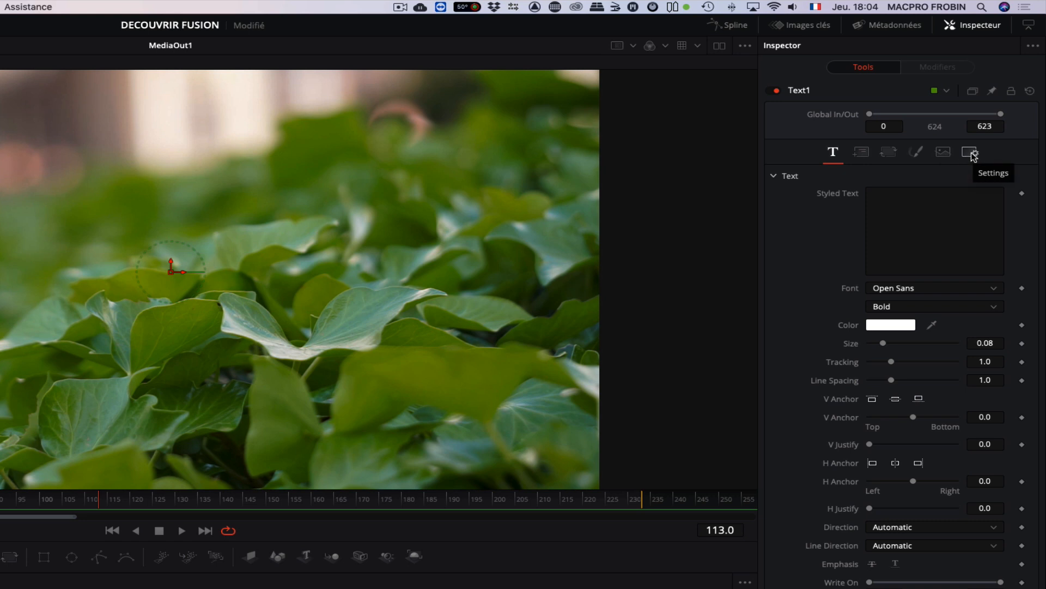
left_click(877, 194)
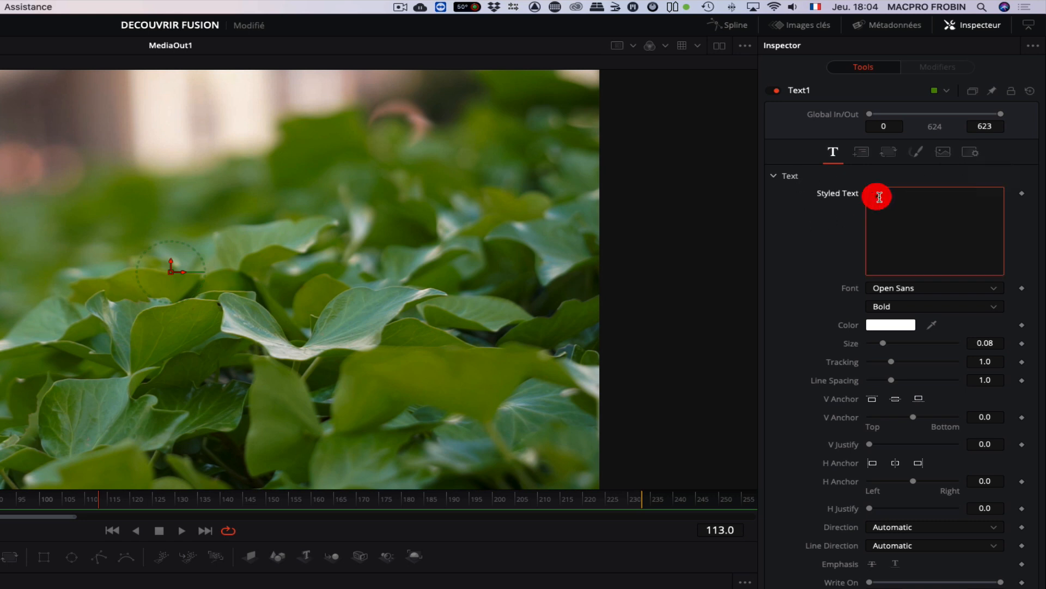
type("VIDEO EFFEC")
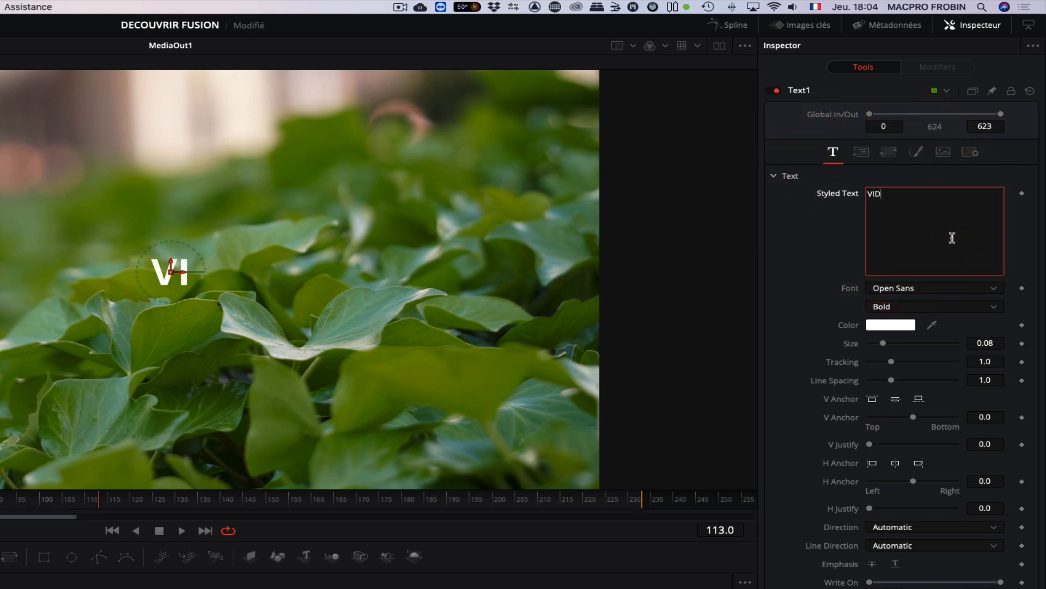
type("TS PROD")
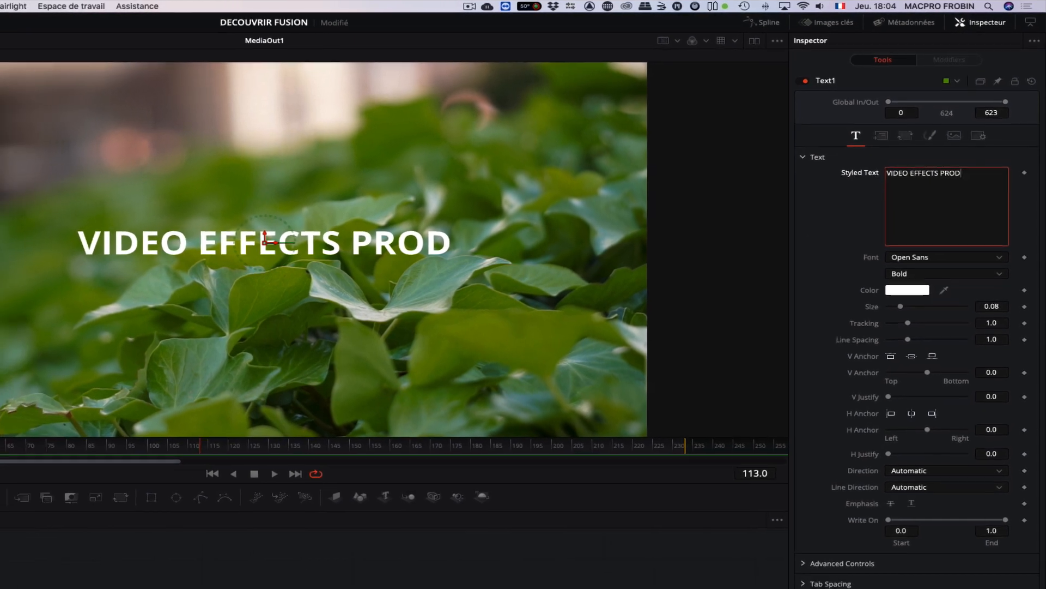
left_click(206, 587)
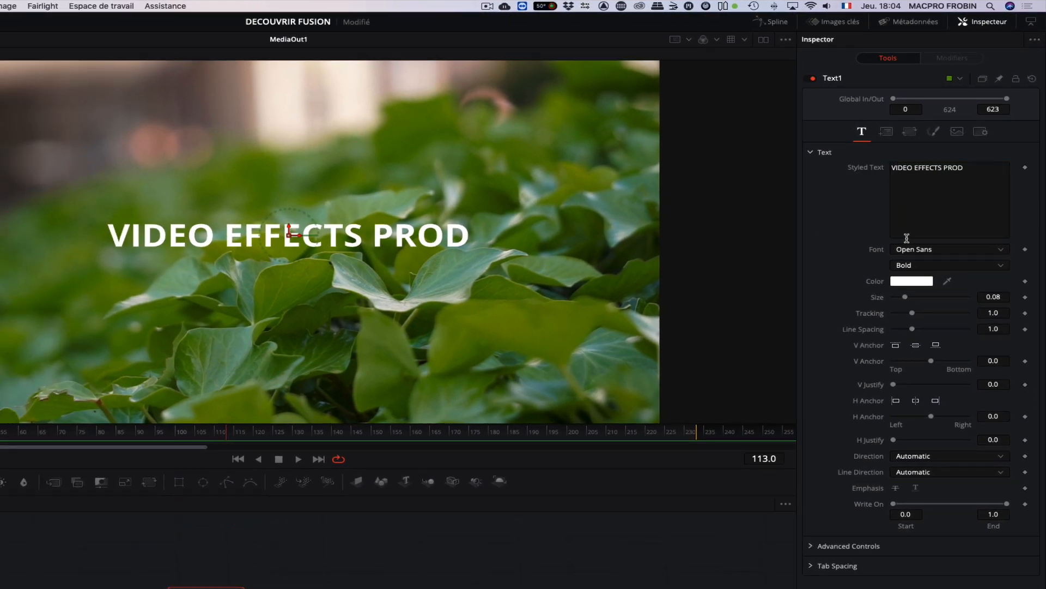
- Set the font of the whole VIDEO EFFECTS PROD title to Arial Black in the Normal style
left_click_drag(973, 164, 848, 170)
left_click(966, 250)
scroll(929, 345, "up", 15)
scroll(929, 345, "up", 20)
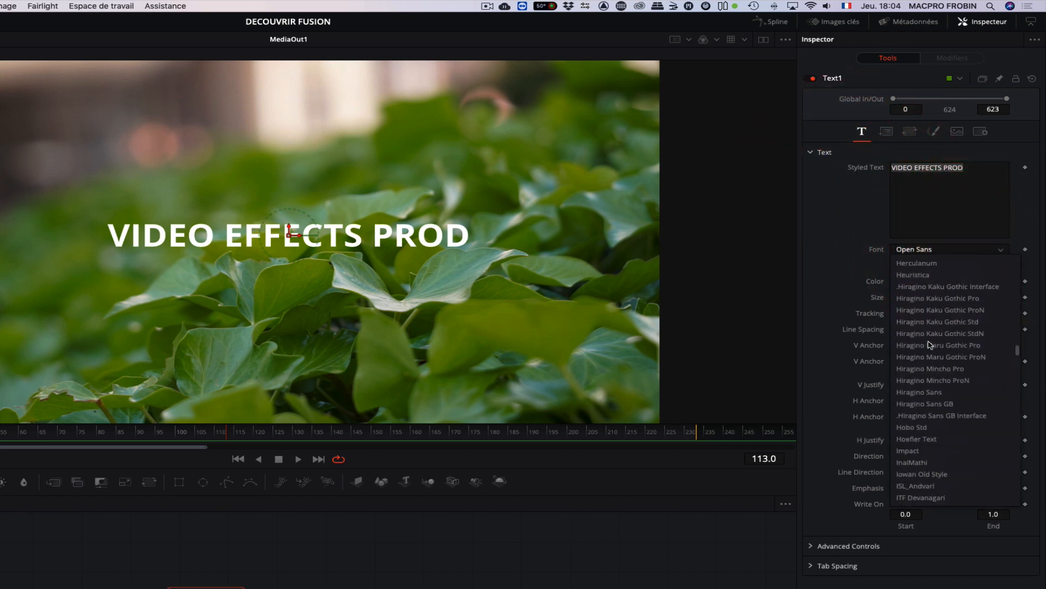
scroll(930, 345, "up", 12)
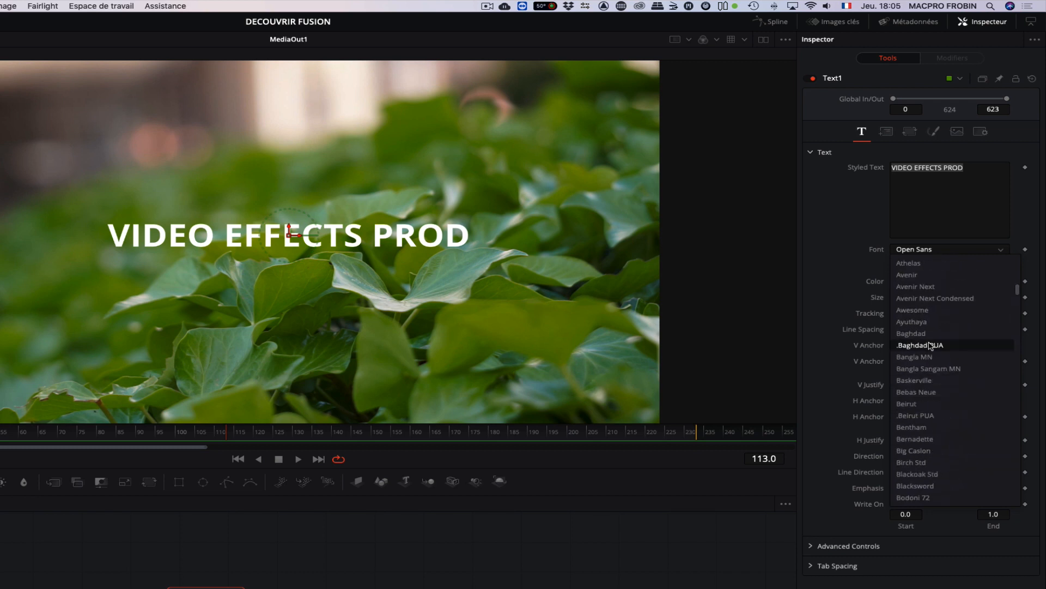
left_click(929, 345)
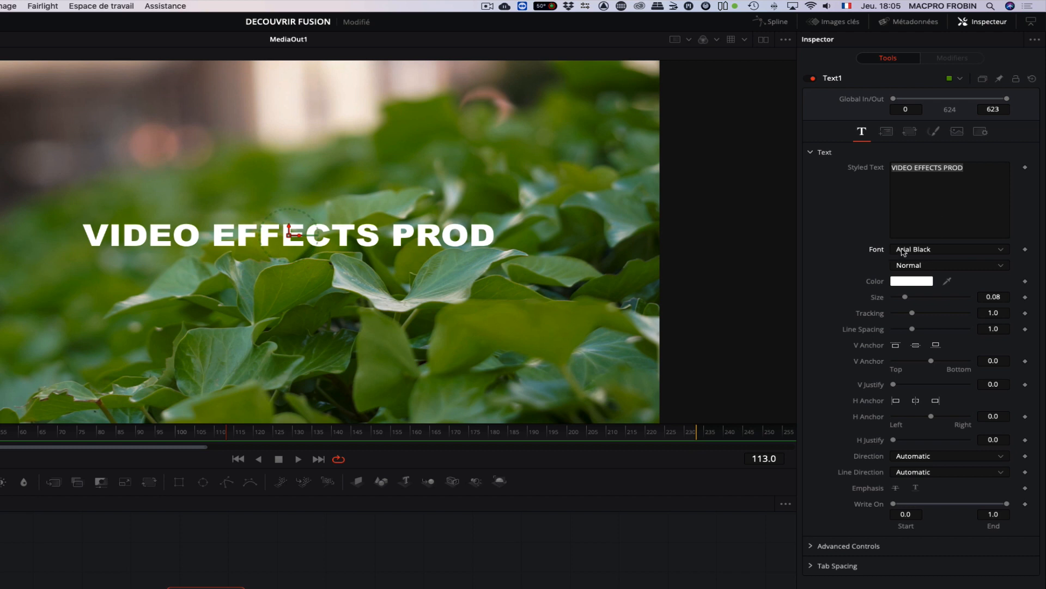
left_click(929, 263)
- Try the Arial font in its Gras, Gras Italique, Italique and Normal styles, and restore Arial Black
left_click(949, 250)
left_click(923, 333)
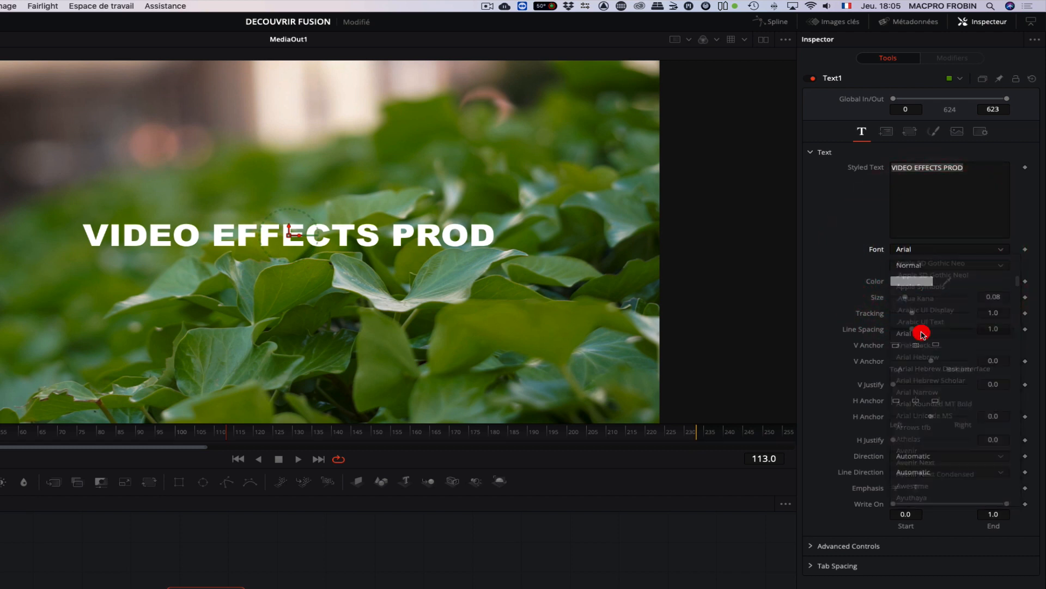
left_click(932, 265)
left_click(921, 278)
left_click(929, 265)
left_click(925, 291)
left_click(929, 265)
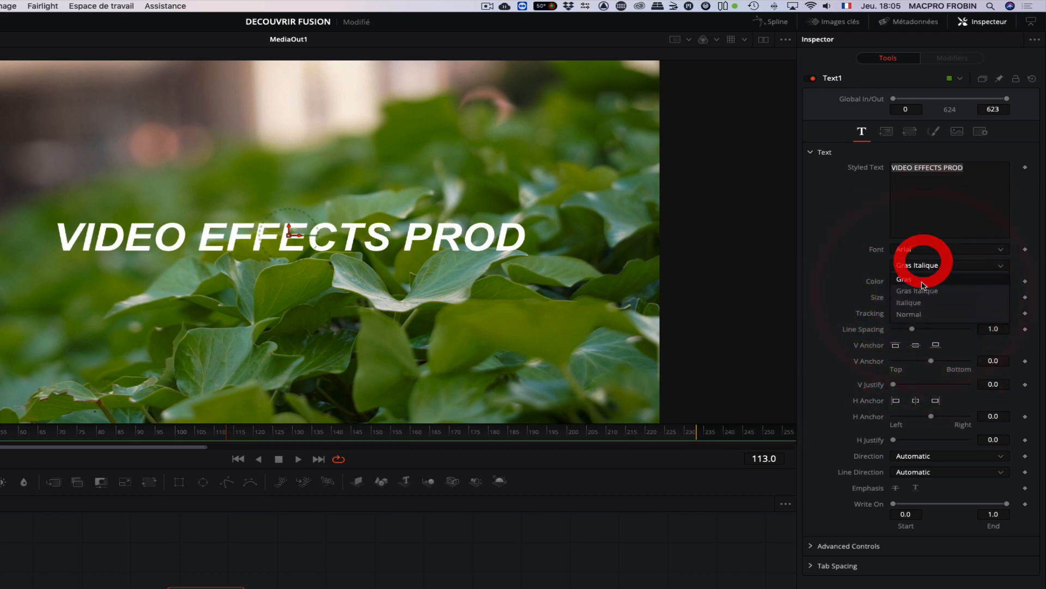
left_click(915, 303)
left_click(923, 266)
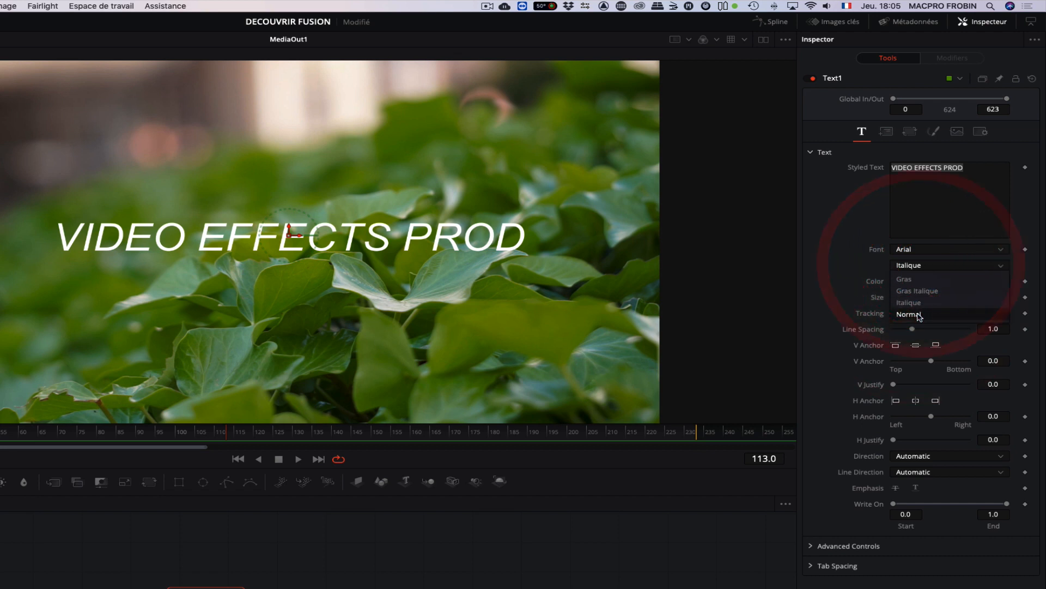
left_click(923, 312)
left_click(918, 249)
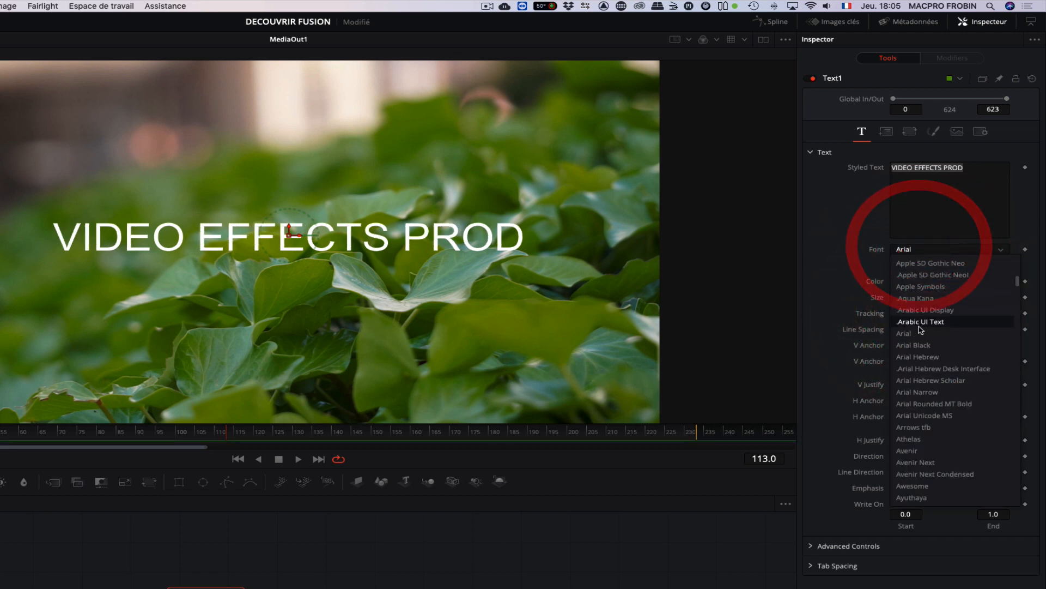
left_click(921, 346)
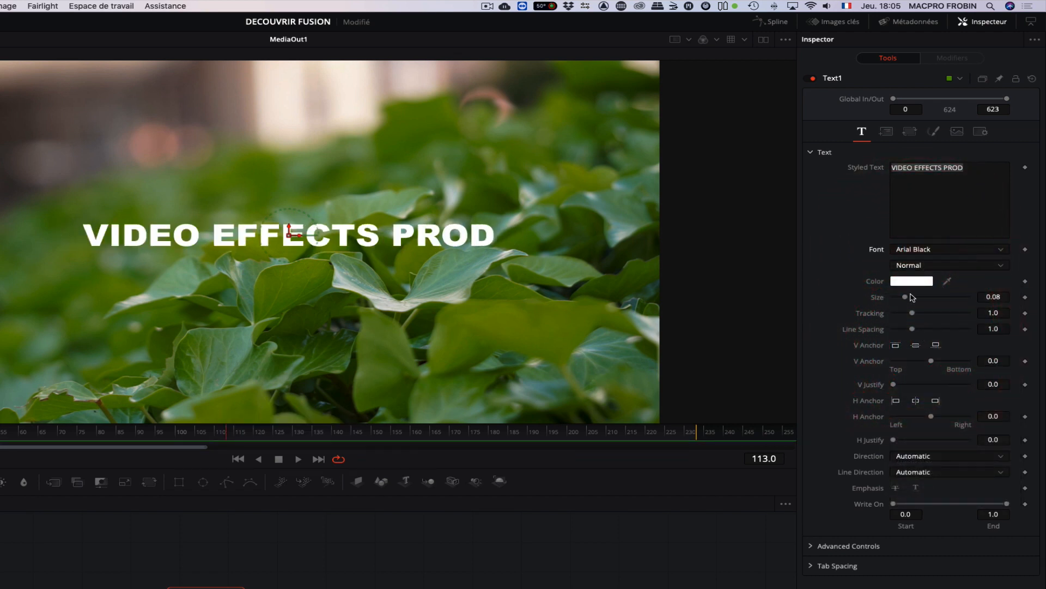
- Enlarge the title to a size of about 0.1181 and keep its tracking at the default 1.0
left_click_drag(906, 298, 924, 318)
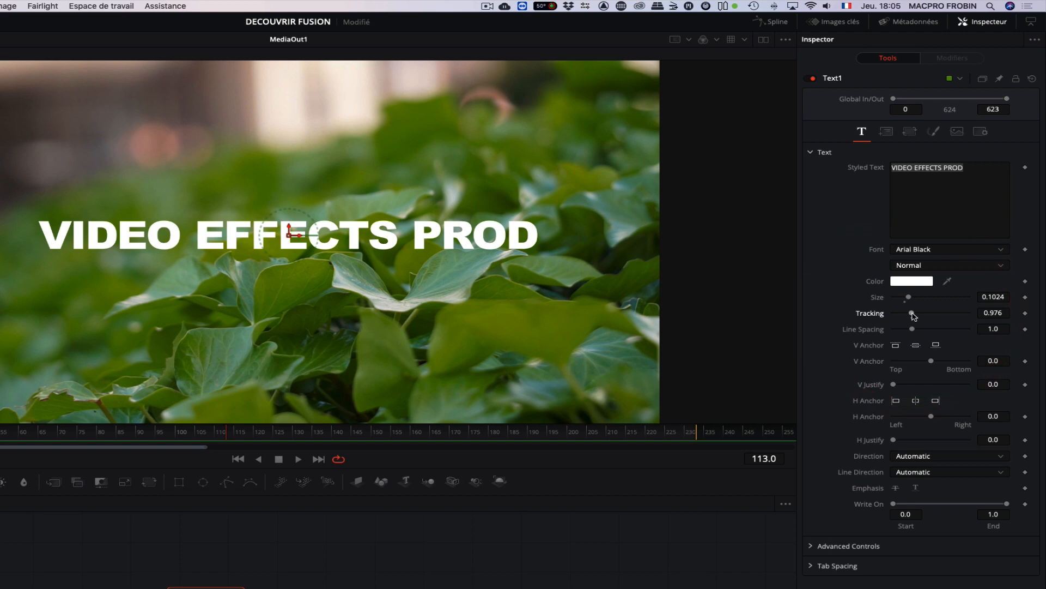
double_click(911, 312)
double_click(910, 298)
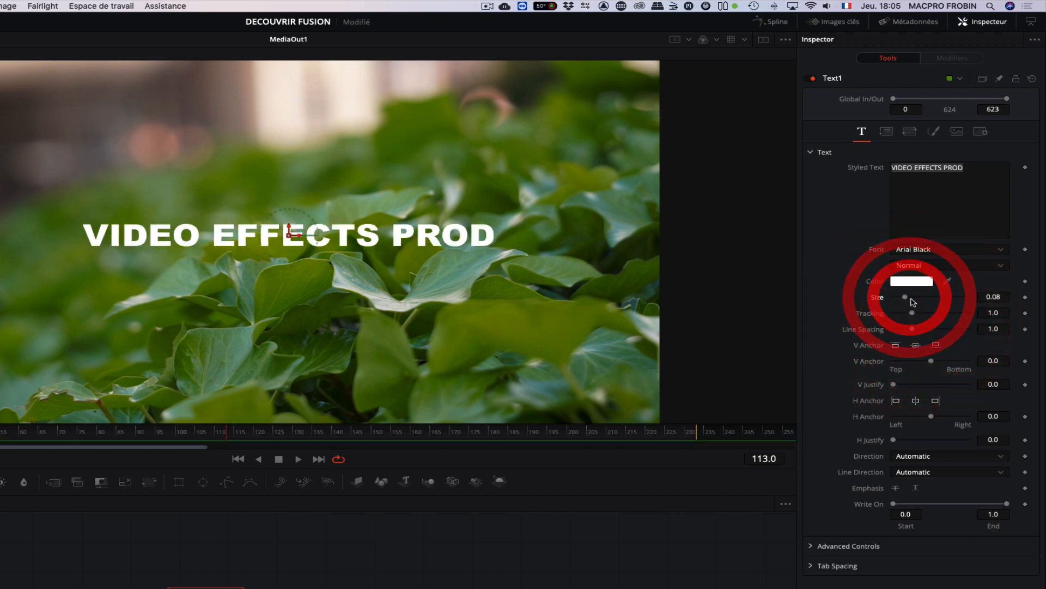
left_click_drag(907, 300, 912, 299)
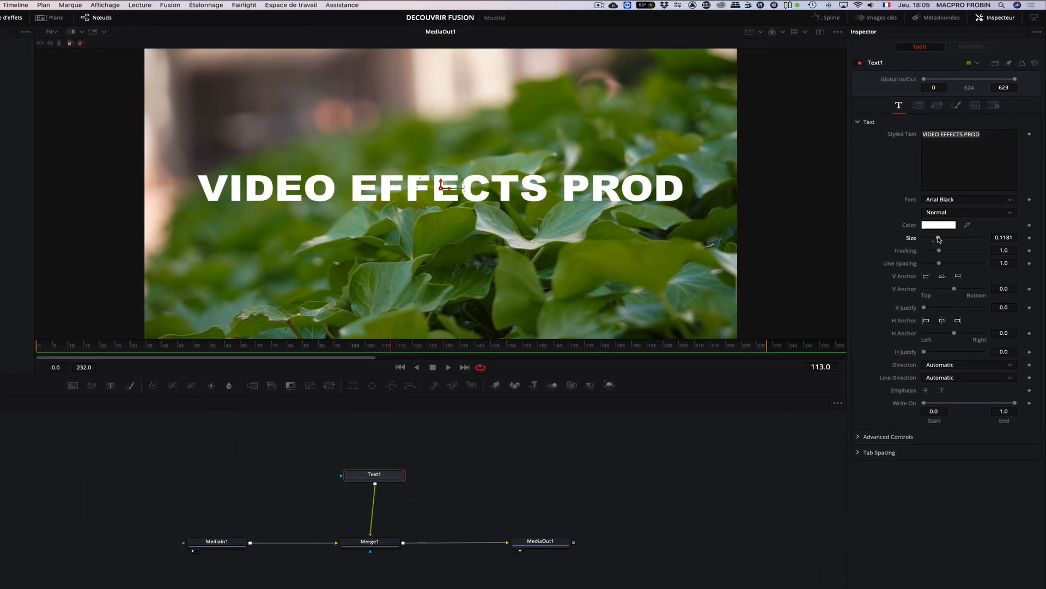
- Select MediaIn1 and MediaOut1 in turn to trace the image flow through Merge1
left_click(404, 457)
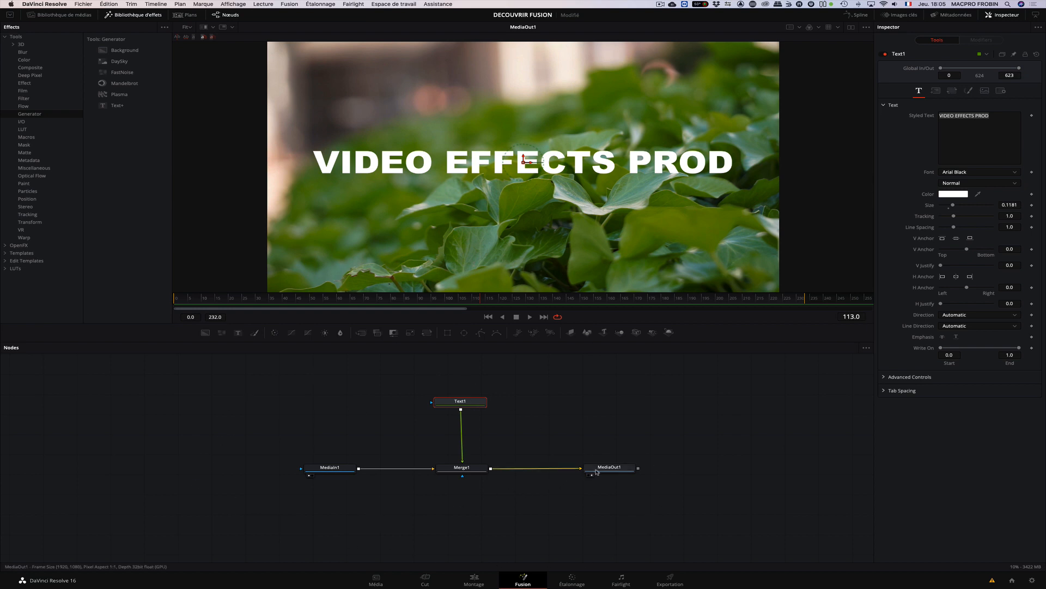
left_click(322, 471)
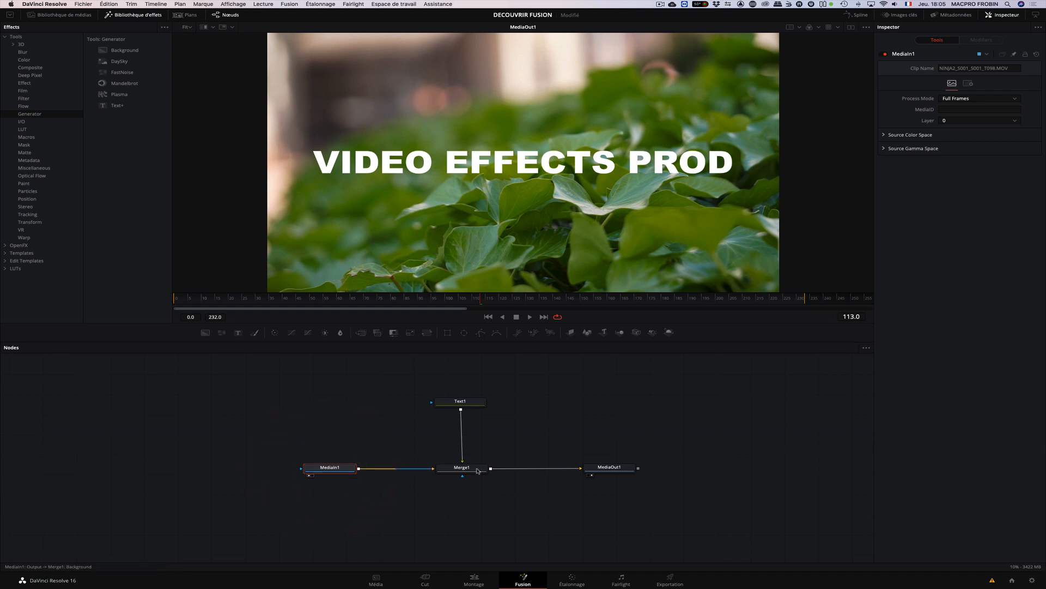
left_click(613, 470)
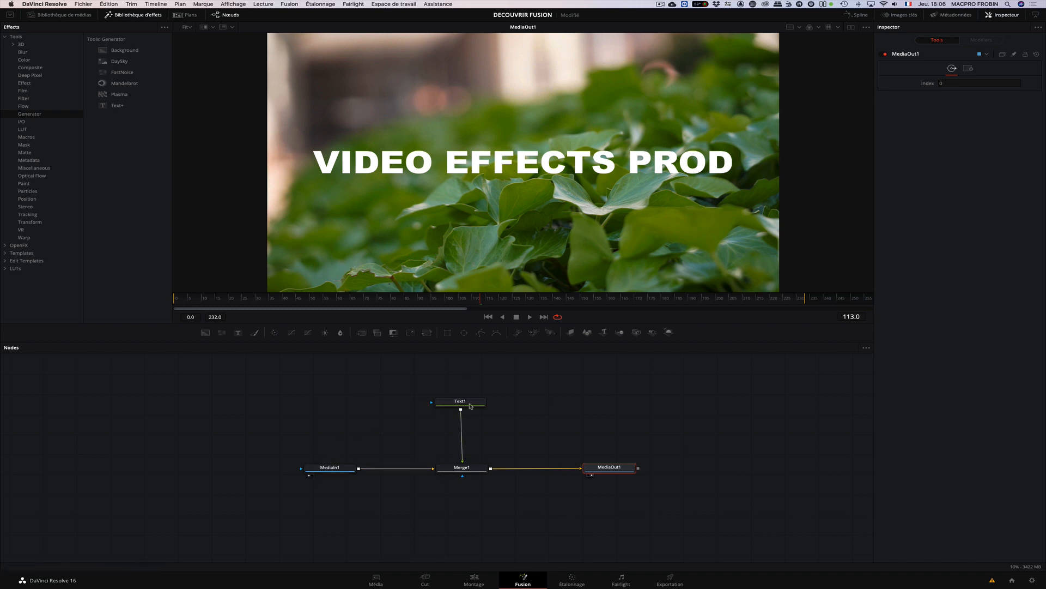
- Check the composited title on the foliage clip in the Montage timeline, and return to the Fusion page
left_click(474, 580)
left_click(569, 261)
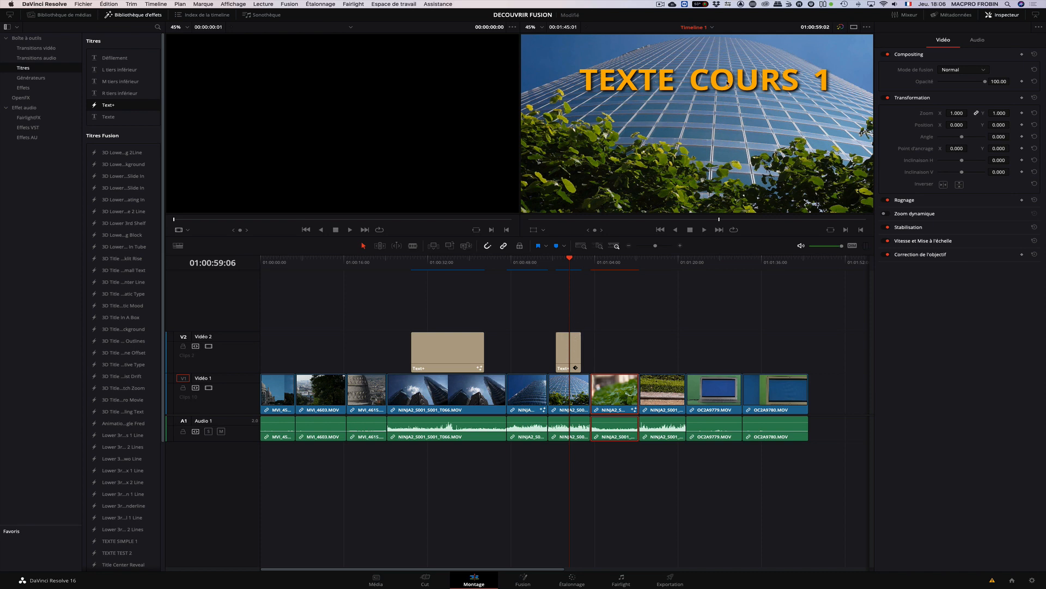
left_click(612, 261)
left_click(513, 574)
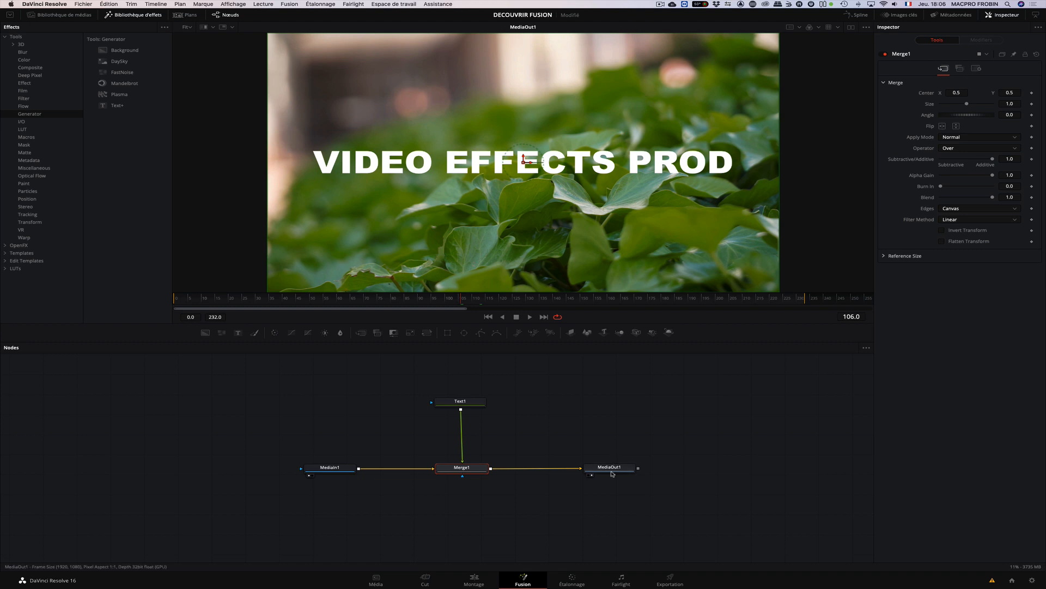
- Select MediaIn1, Text1, Merge1 and MediaOut1 in turn to examine each node's role and settings in the composition
left_click(472, 402)
left_click(330, 467)
left_click(461, 401)
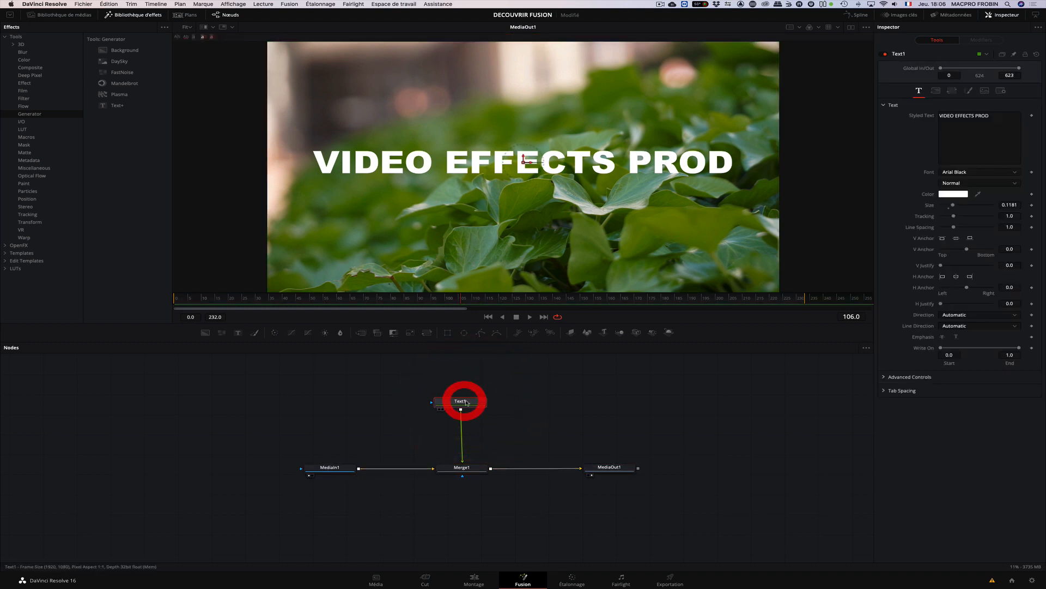
left_click(465, 467)
left_click(606, 467)
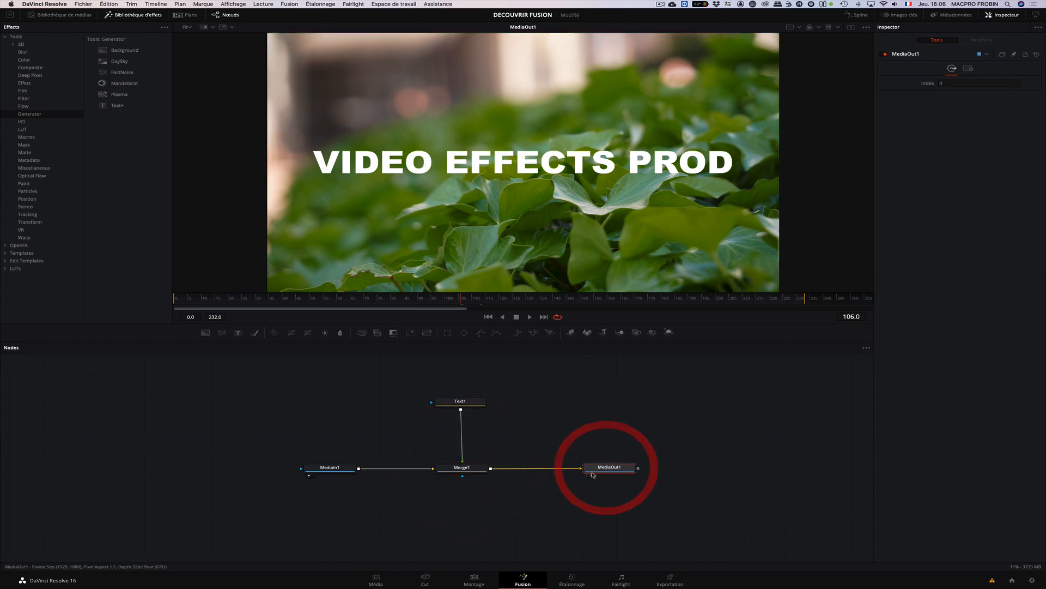
left_click(614, 470)
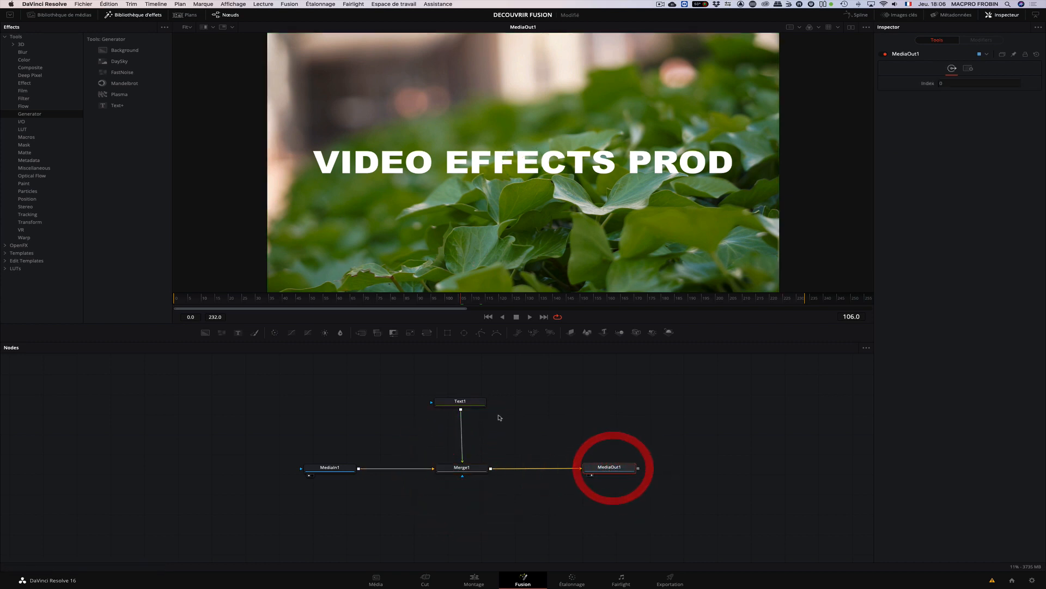
left_click(460, 402)
left_click(463, 468)
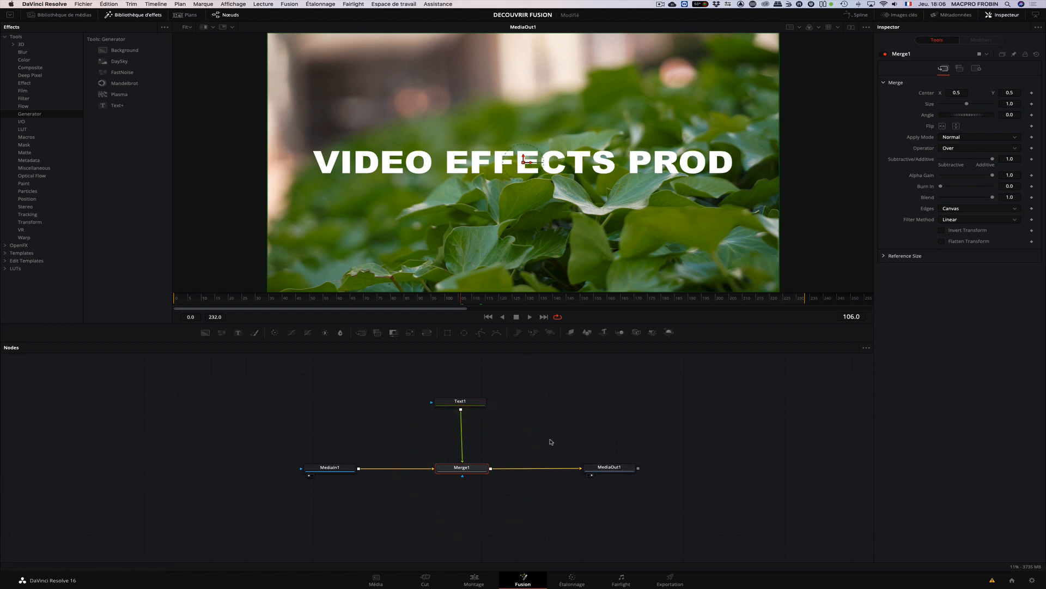
left_click(472, 402)
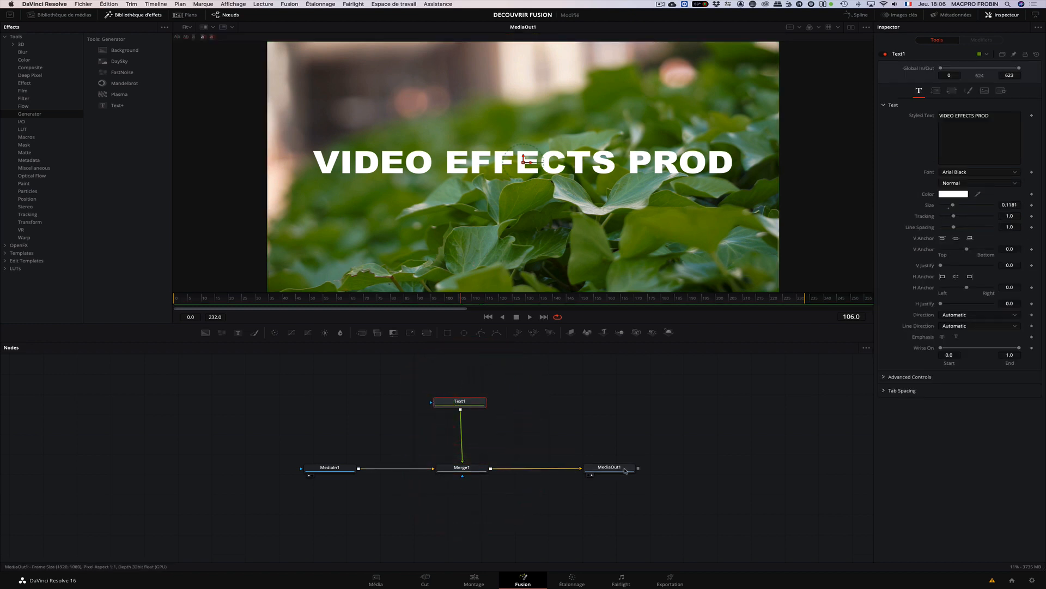